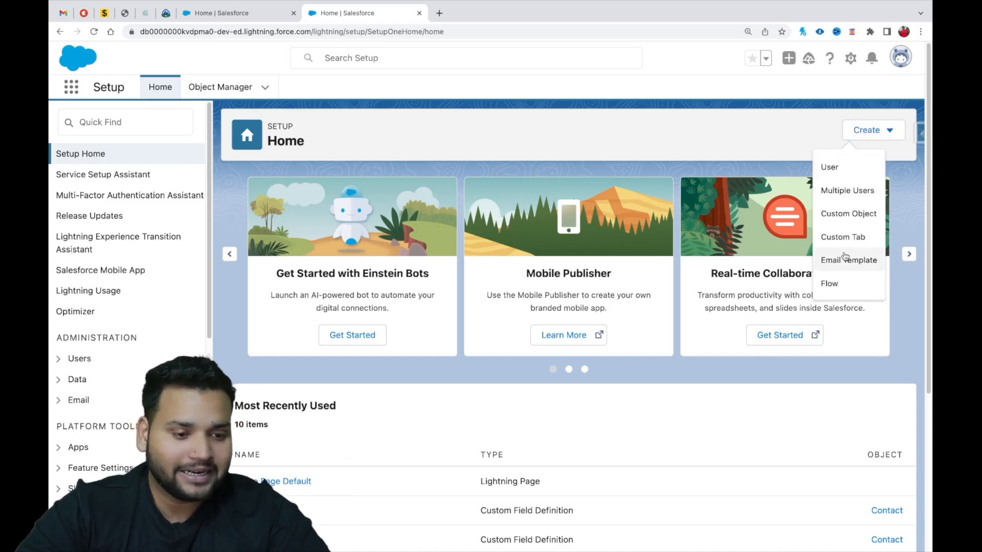
Create a new Screen Flow and add a Screen element between its start and end.
left_click(834, 283)
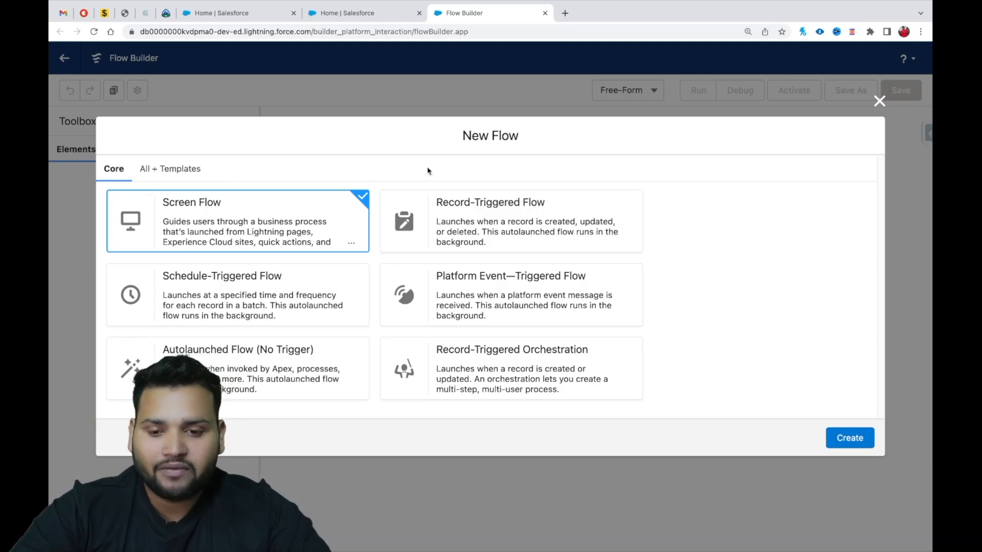
left_click(857, 449)
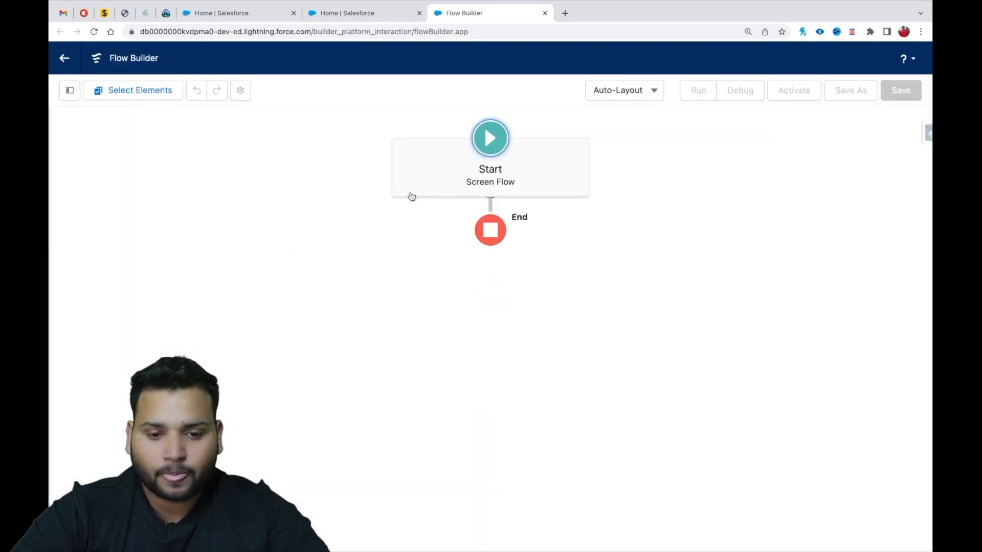
left_click_drag(552, 187, 383, 219)
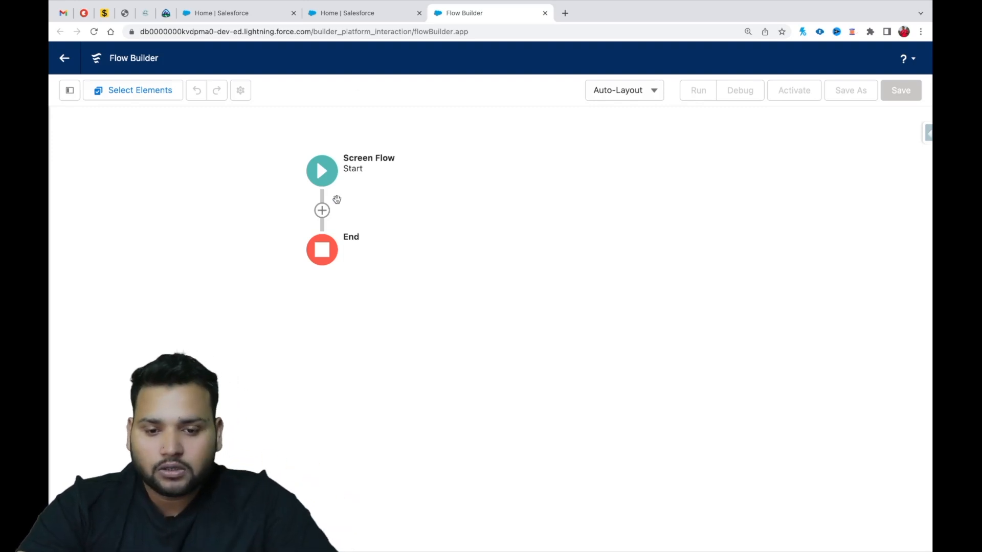
left_click(322, 210)
left_click(271, 314)
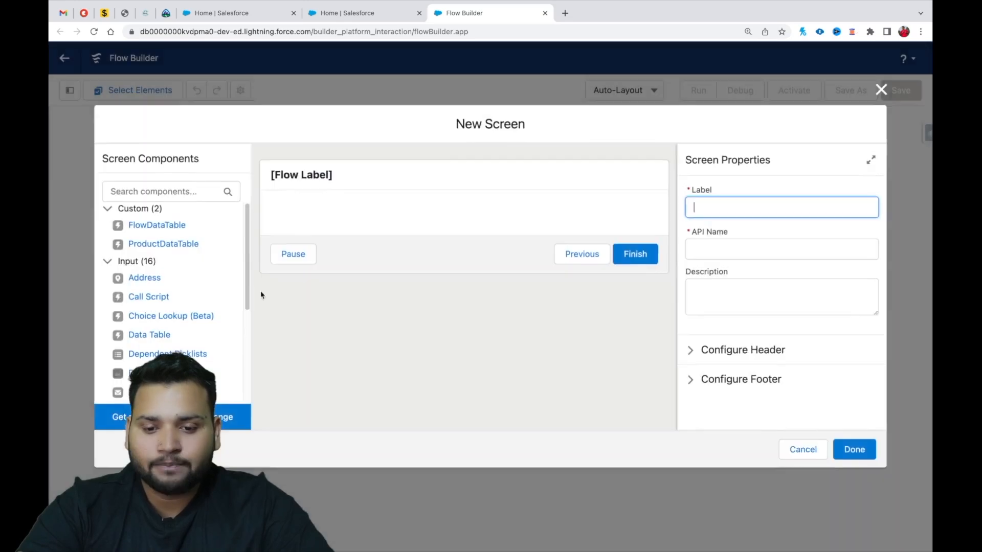
Find the Email input component and add it to the new screen.
left_click(160, 189)
type("eami")
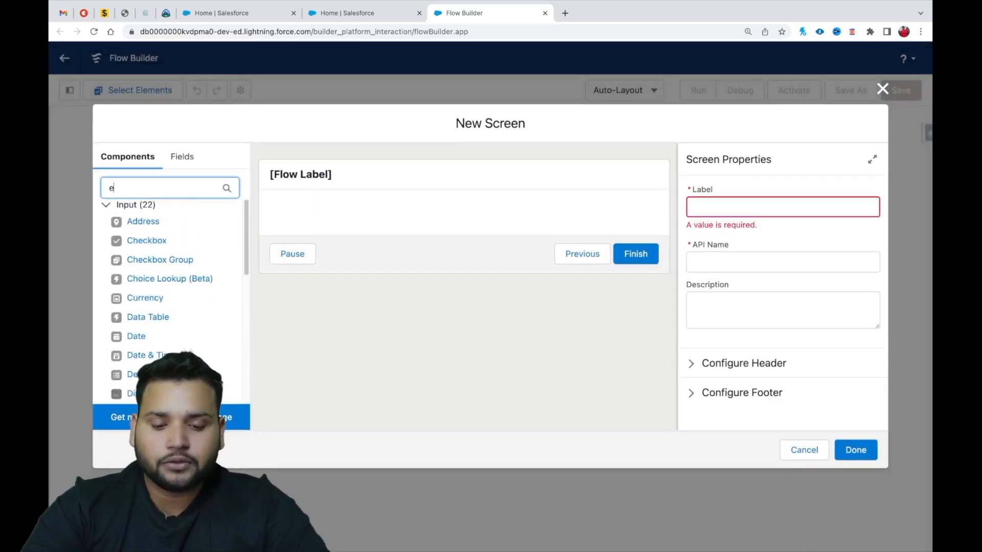
key("BackSpace")
key("BackSpace")
key("BackSpace")
type("mail")
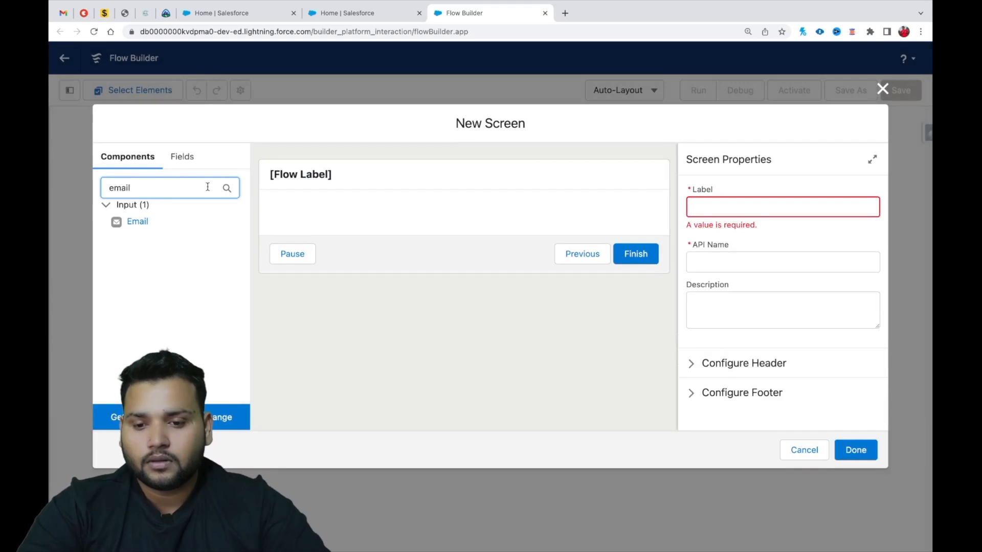
left_click(135, 224)
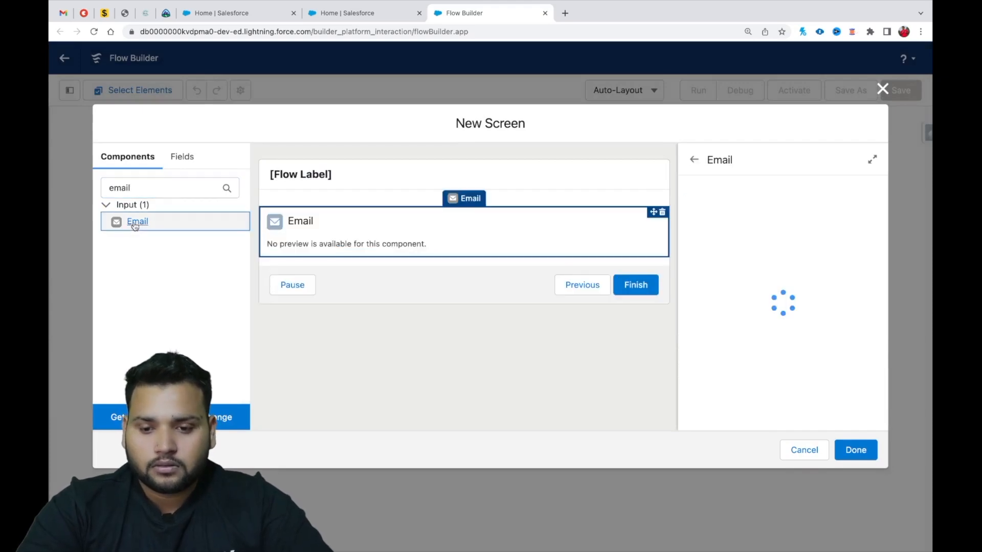
left_click(136, 224)
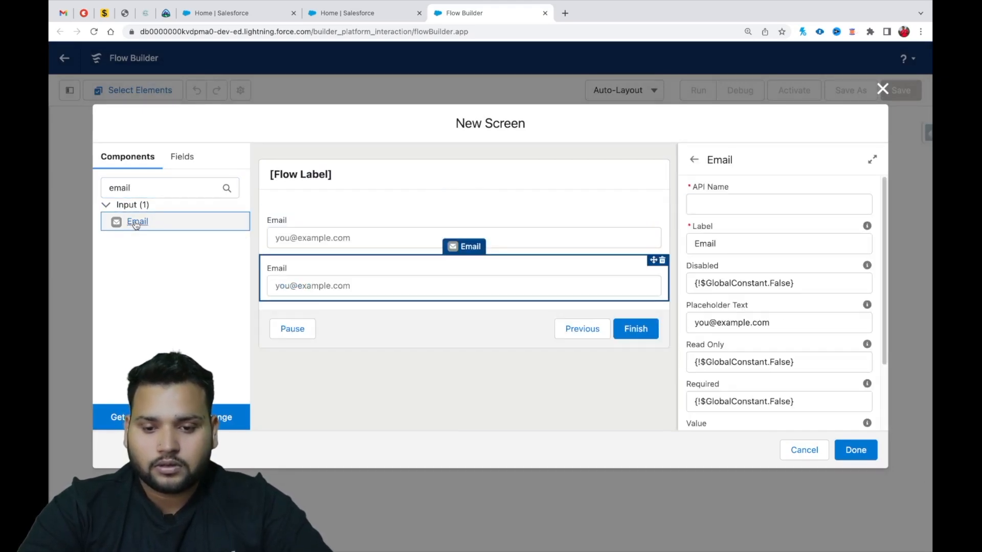
left_click(662, 260)
left_click(574, 322)
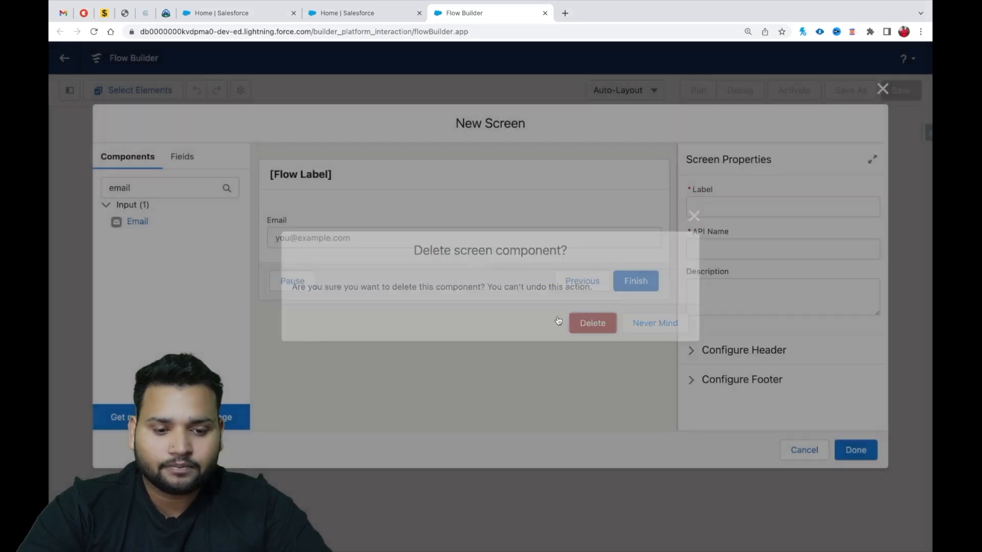
Set the Email component's API name to userProvidedEmail.
left_click(312, 235)
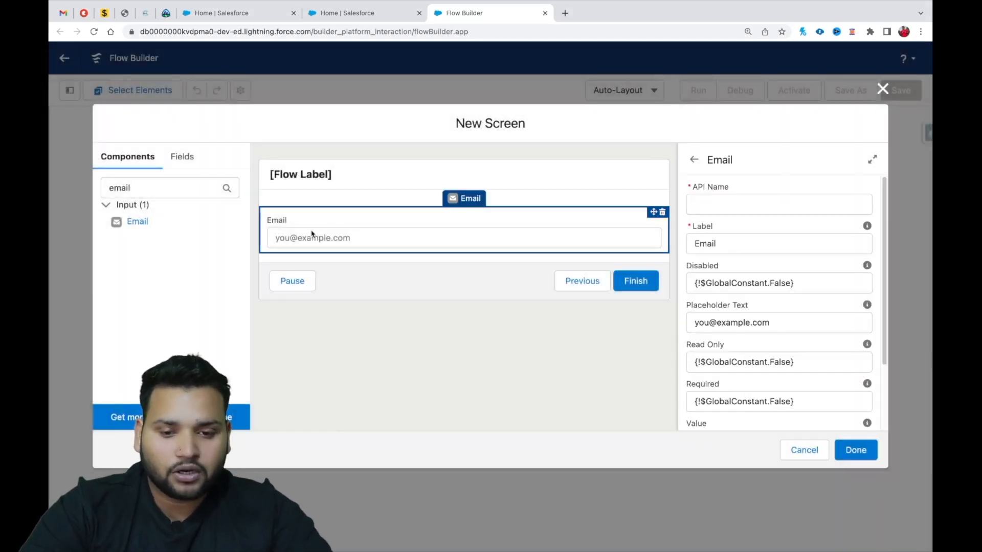
left_click(738, 205)
type("eMAIL")
key("BackSpace")
key("BackSpace")
key("BackSpace")
key("BackSpace")
key("BackSpace")
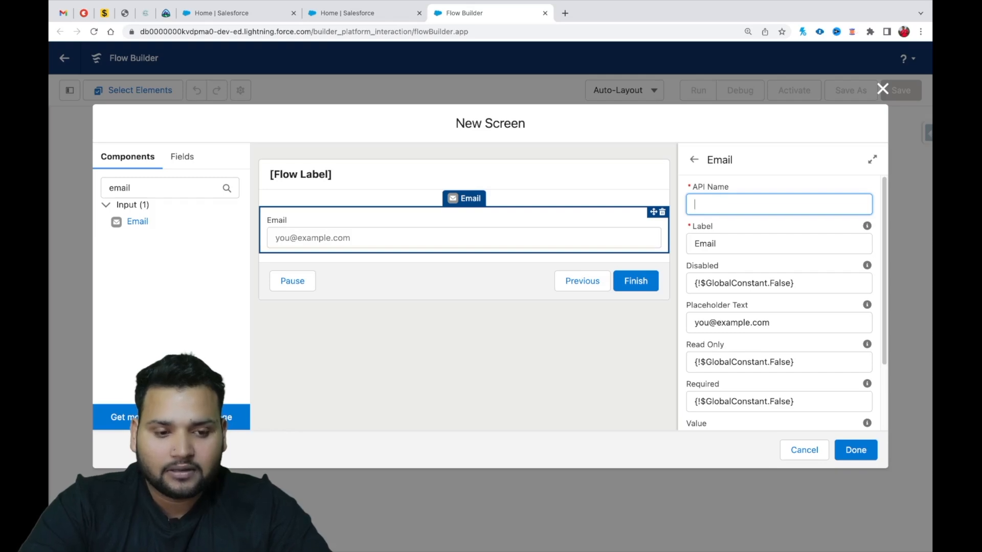
type("uSER")
key("BackSpace")
key("BackSpace")
key("BackSpace")
key("BackSpace")
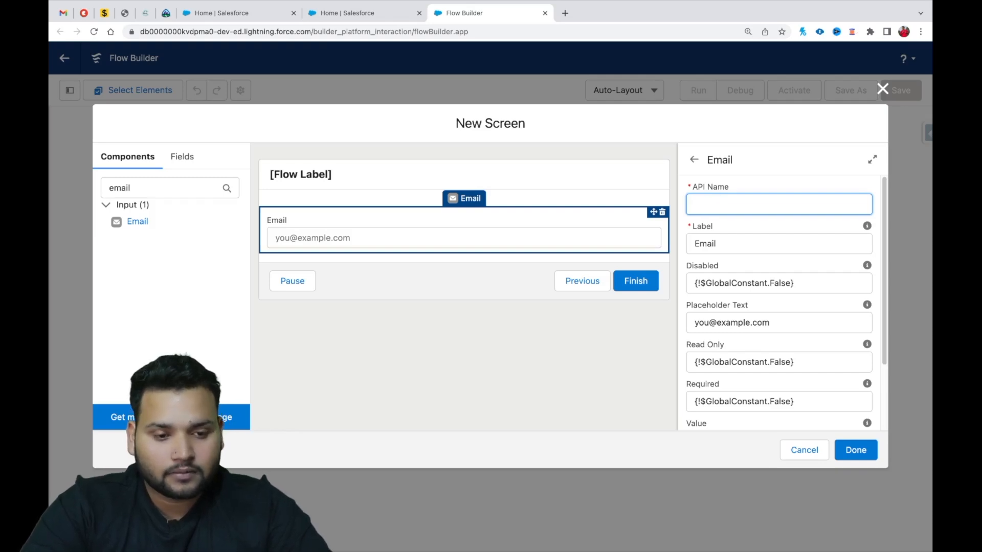
type("user")
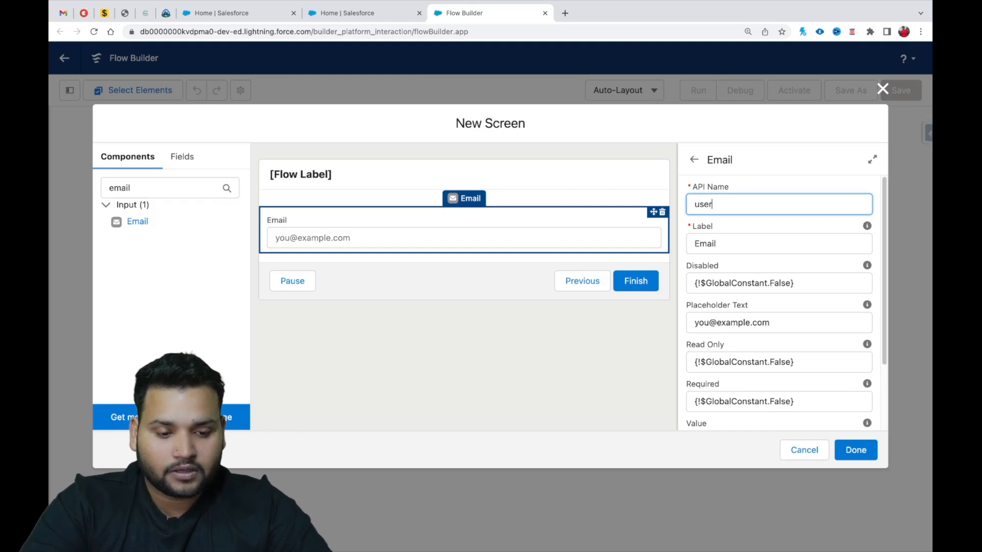
type("Provided")
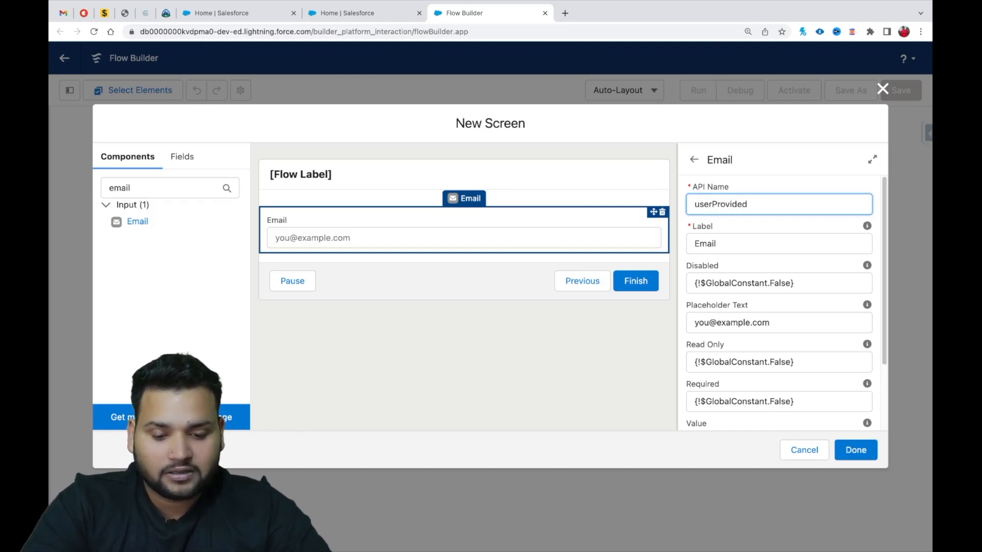
type("Email")
Change the Email component's label to "Provide Email".
left_click(757, 240)
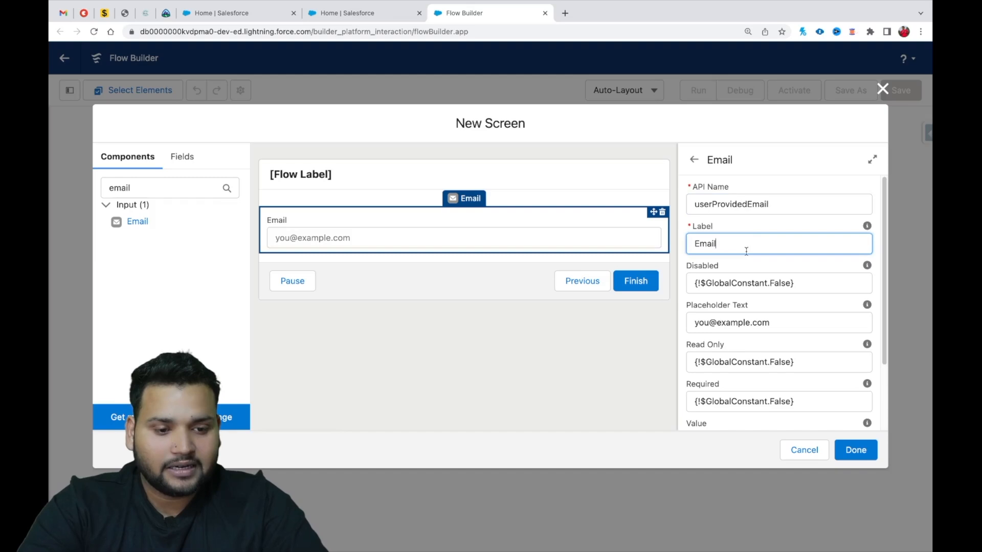
left_click(694, 245)
type("Provide ")
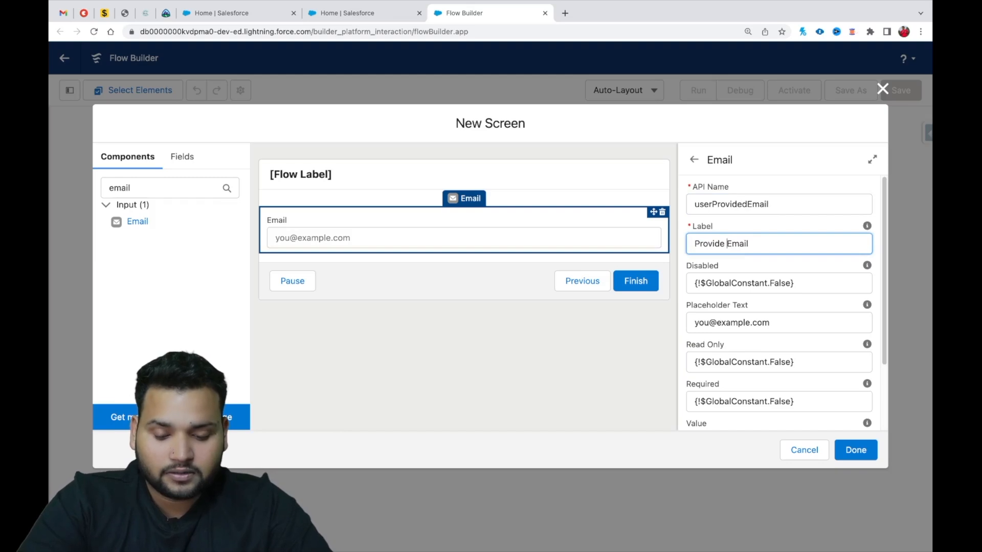
type("you")
key("BackSpace")
key("BackSpace")
key("BackSpace")
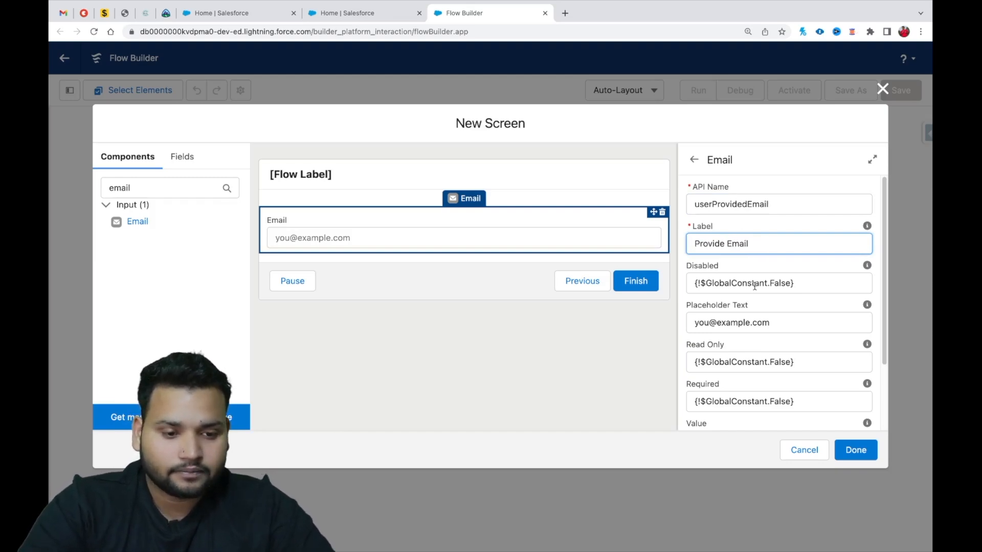
Make the Email component mandatory by setting Required to {!$GlobalConstant.True}.
scroll(755, 287, "down", 3)
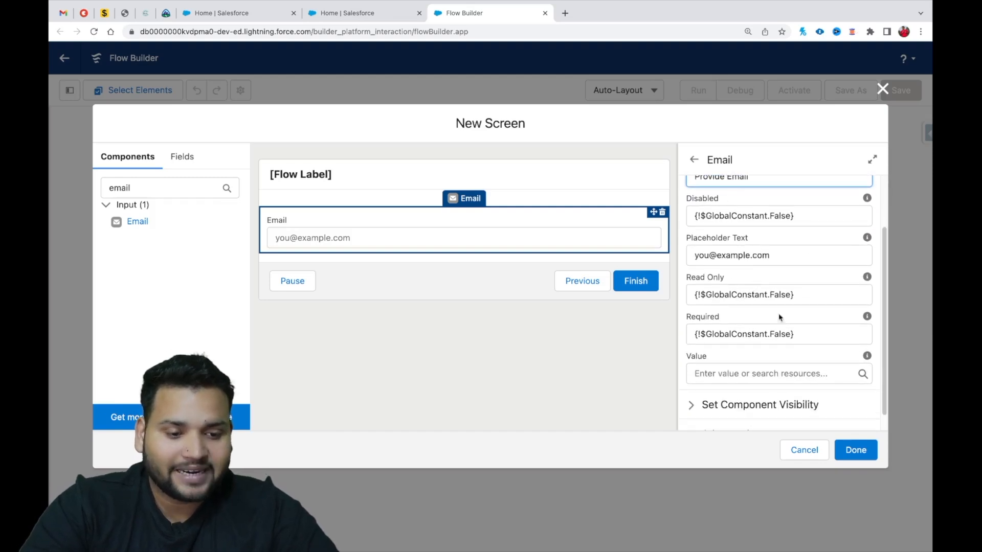
left_click(790, 330)
key("BackSpace")
key("BackSpace")
key("BackSpace")
key("BackSpace")
key("BackSpace")
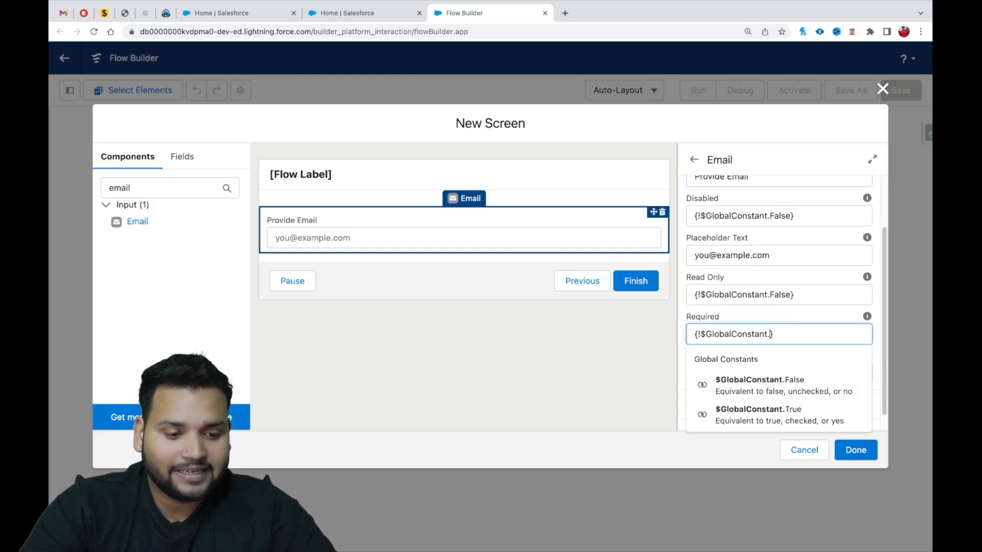
type("True")
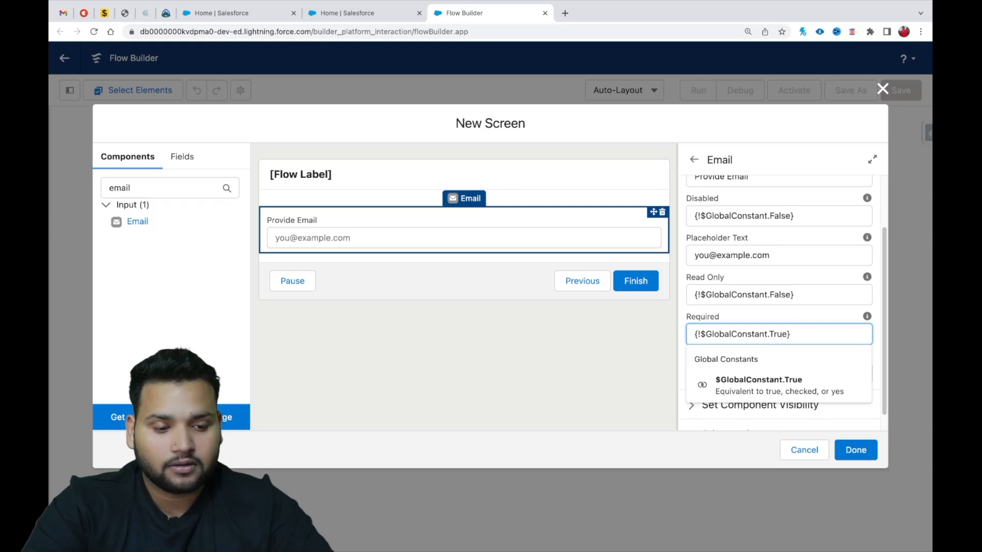
left_click(786, 389)
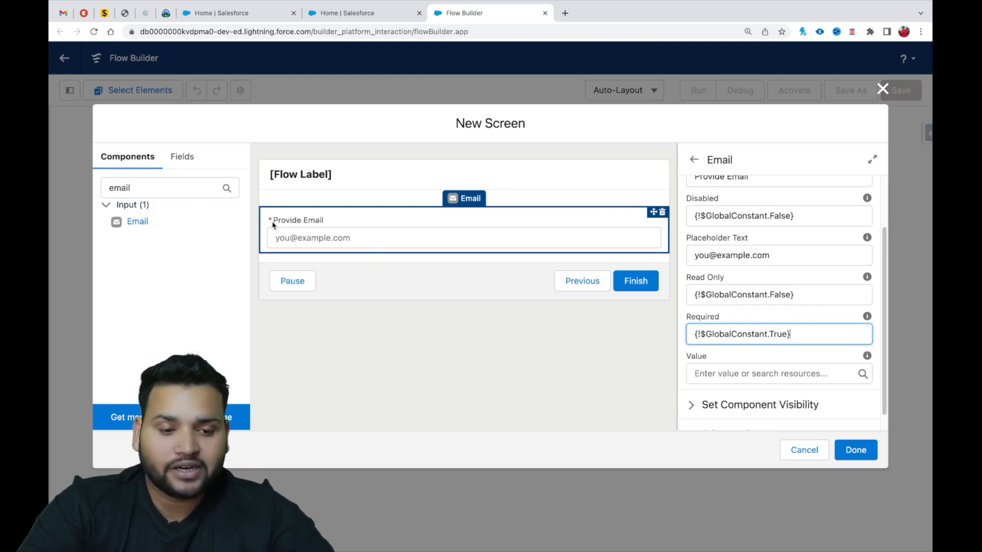
Label the screen "User Input", let its API name fill in, and finish the screen element.
scroll(780, 323, "down", 1)
scroll(780, 323, "up", 3)
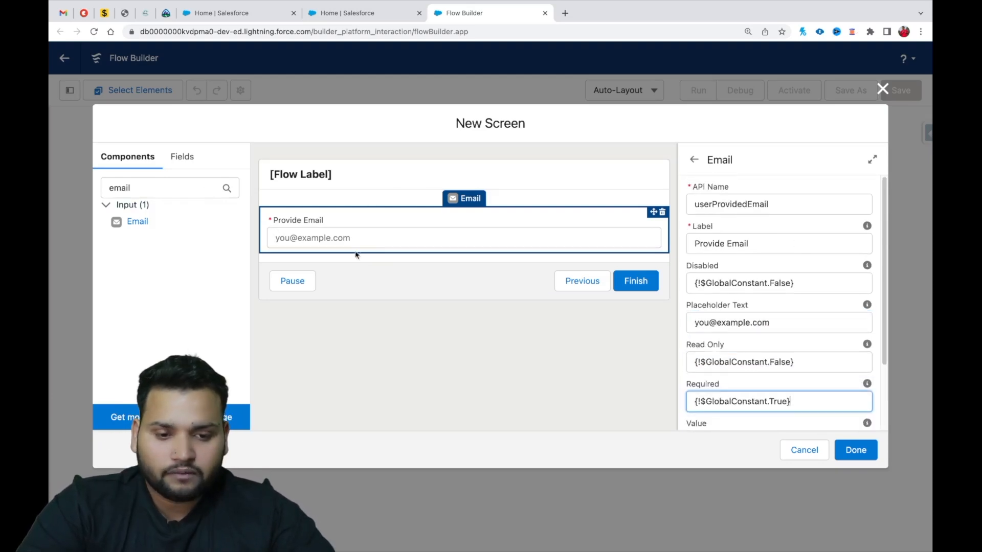
left_click(394, 186)
left_click(720, 202)
type("U")
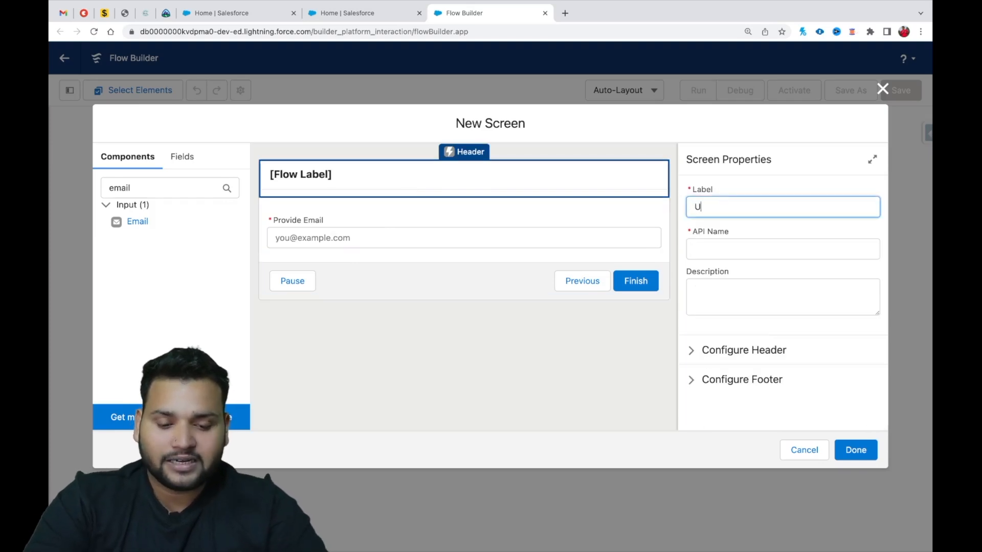
type("ser Inpu")
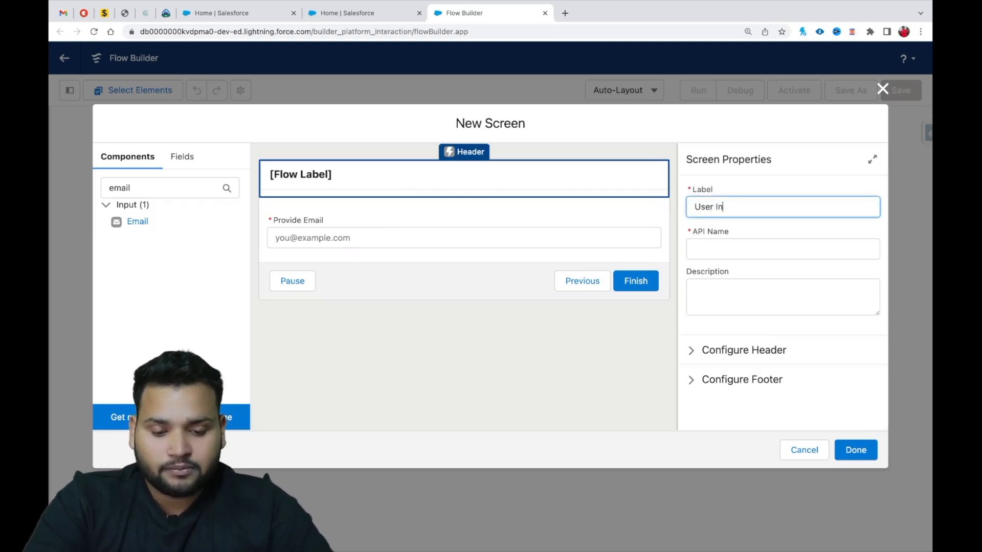
type("t")
left_click(722, 246)
left_click(864, 450)
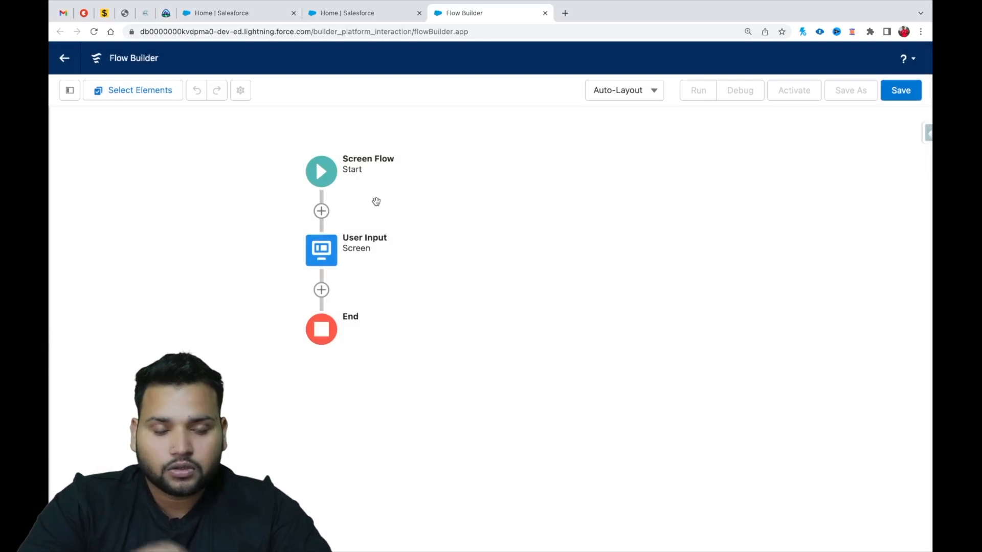
Add a Get Records element after the User Input screen.
left_click(322, 290)
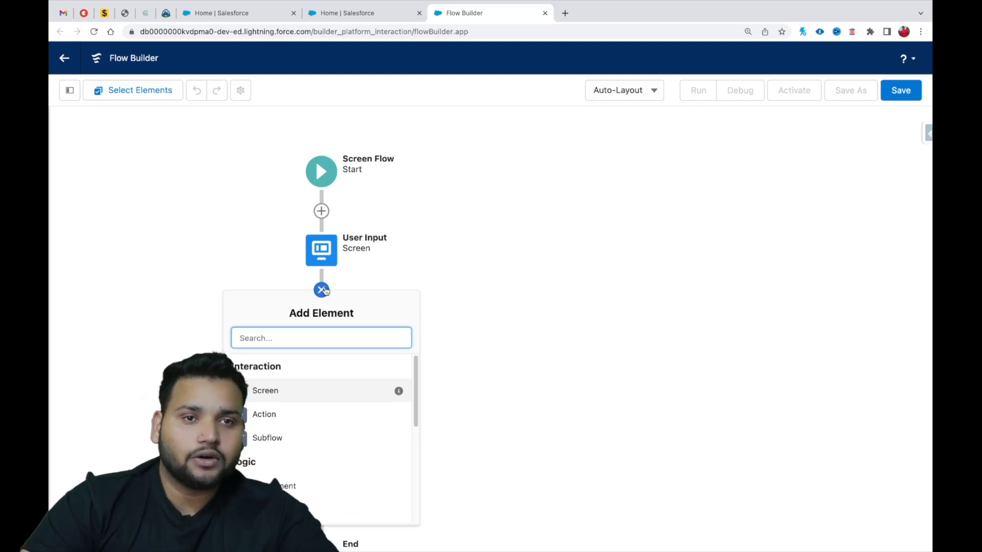
type("get")
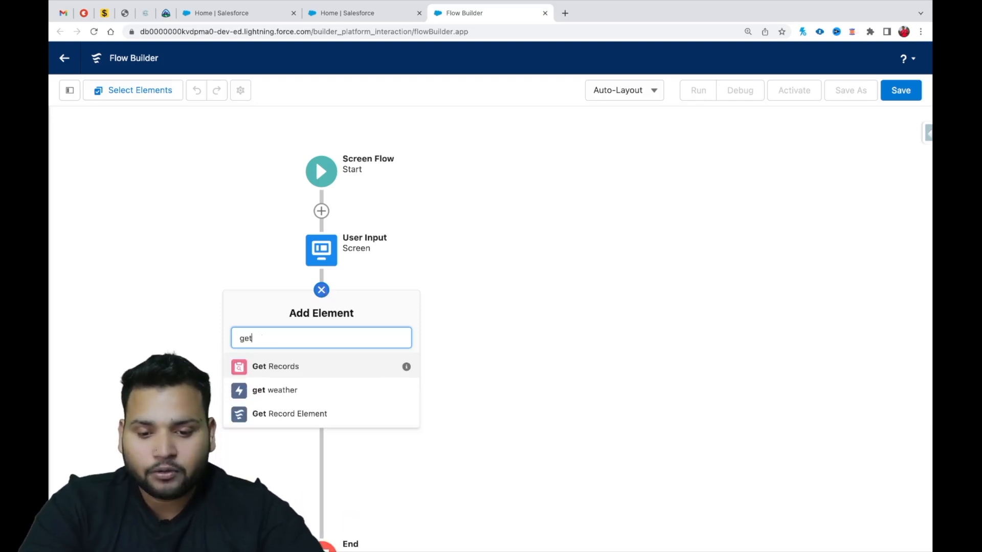
left_click(285, 366)
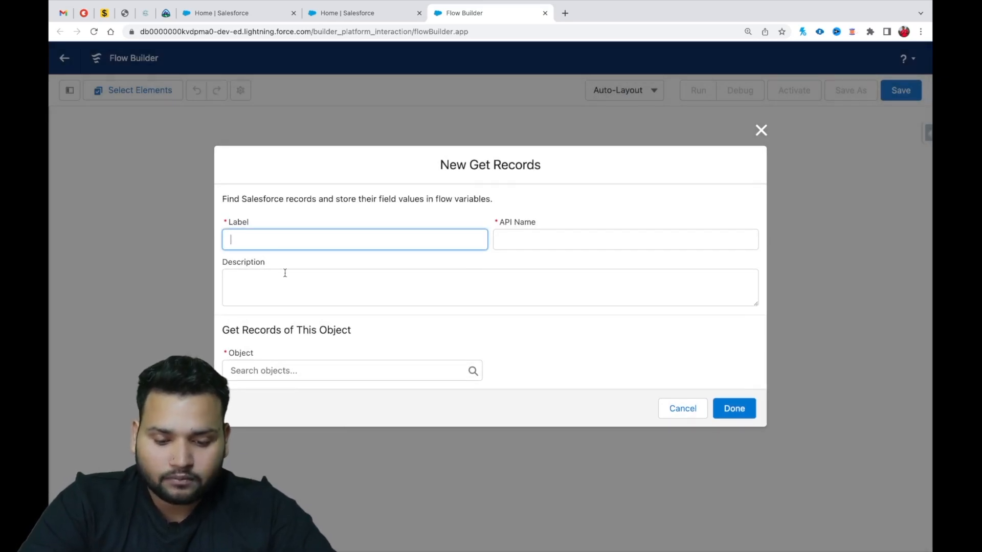
Label the Get Records element "Matched Contacts" and let its API name fill in.
type("Fetched")
key("ctrl+a")
key("BackSpace")
type("Ma")
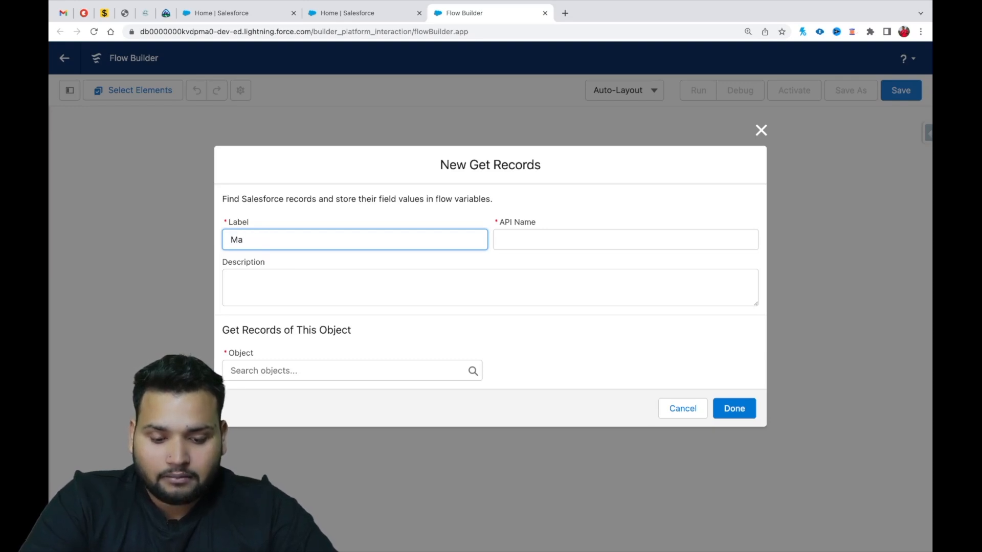
type("tched")
key("BackSpace")
key("BackSpace")
key("BackSpace")
key("BackSpace")
type("vched Con")
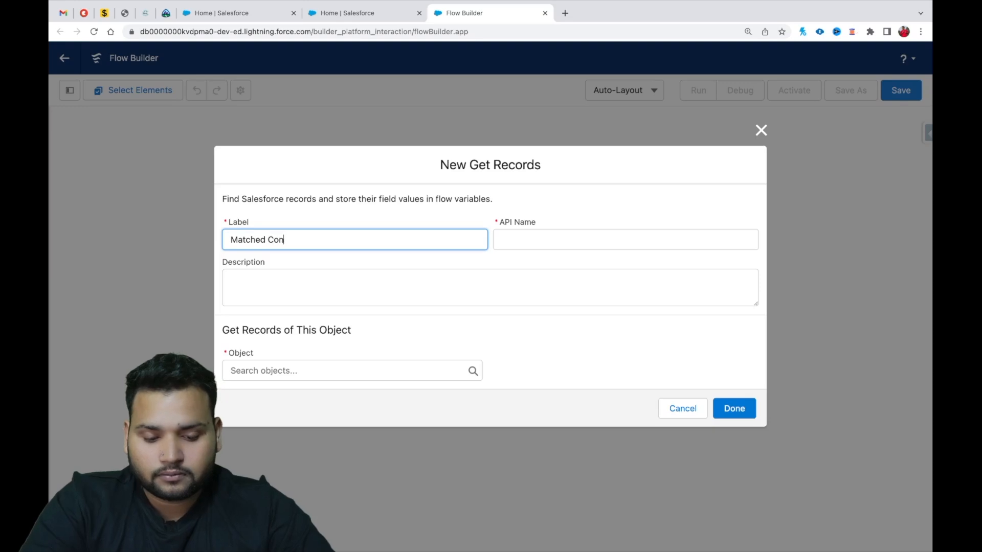
type("tcats")
key("BackSpace")
key("BackSpace")
key("BackSpace")
key("BackSpace")
type("acts")
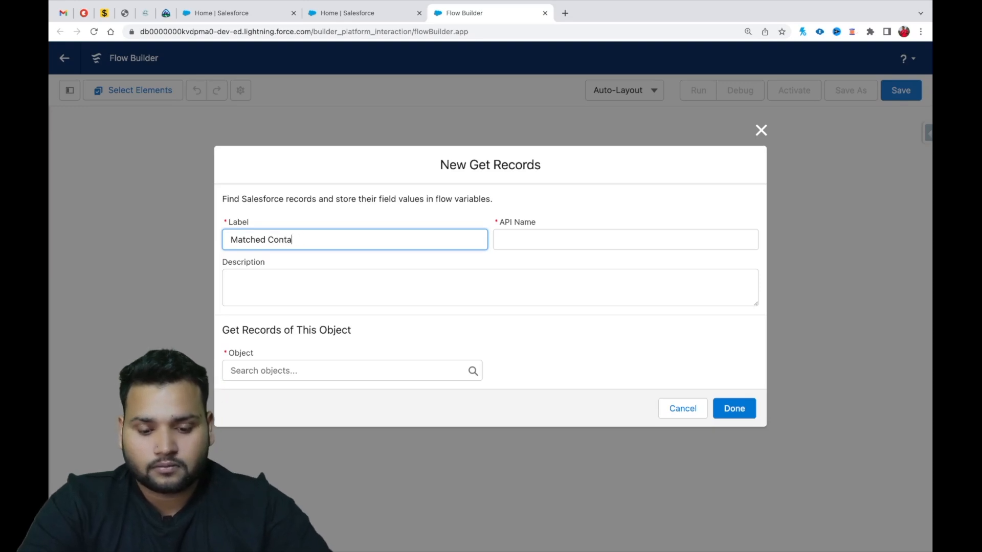
left_click(519, 243)
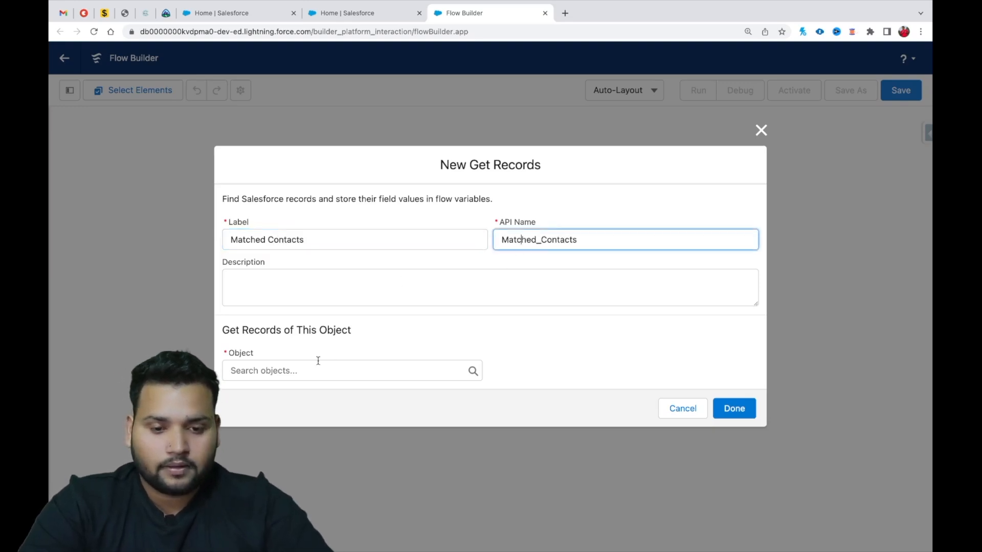
Choose Contact as the object whose records the element retrieves.
left_click(307, 369)
type("contcta")
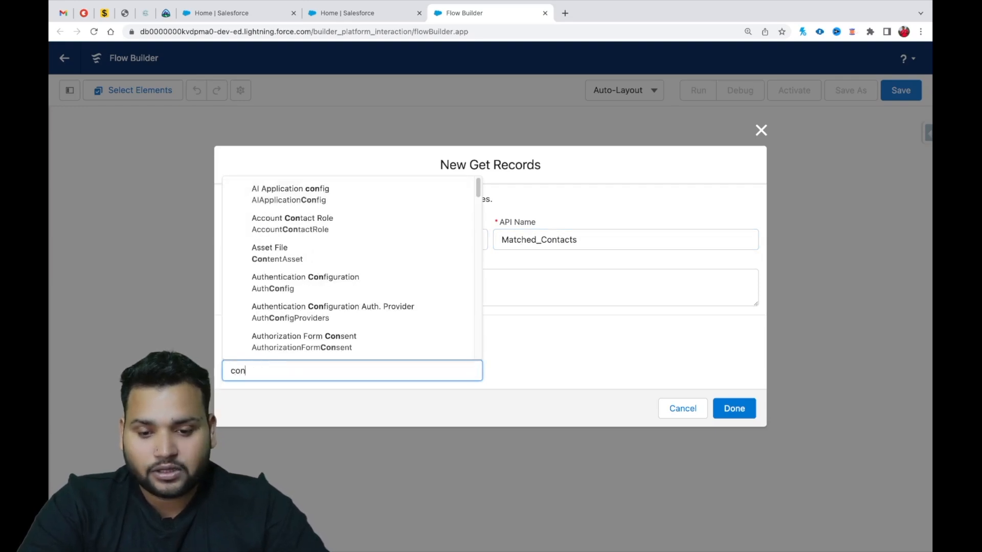
key("BackSpace")
type("act")
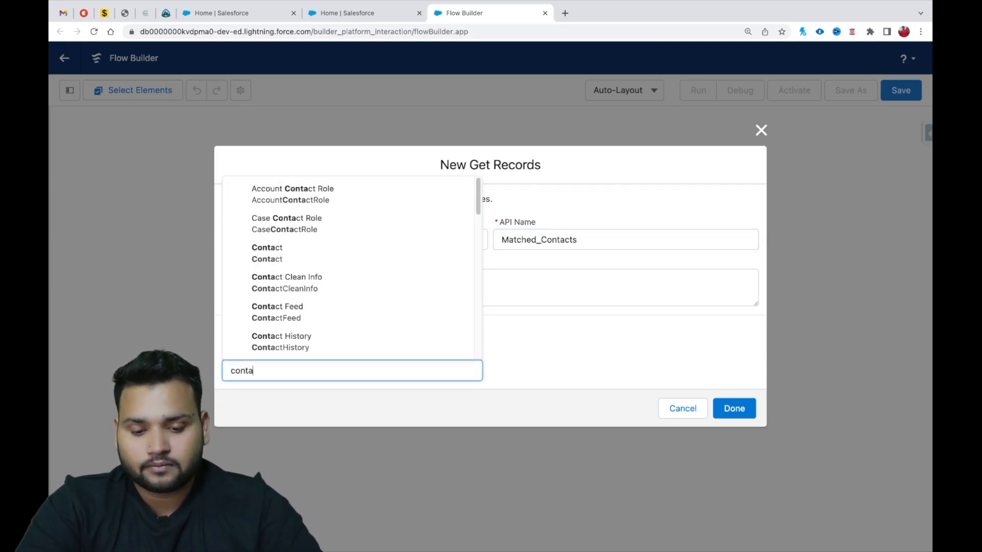
left_click(263, 253)
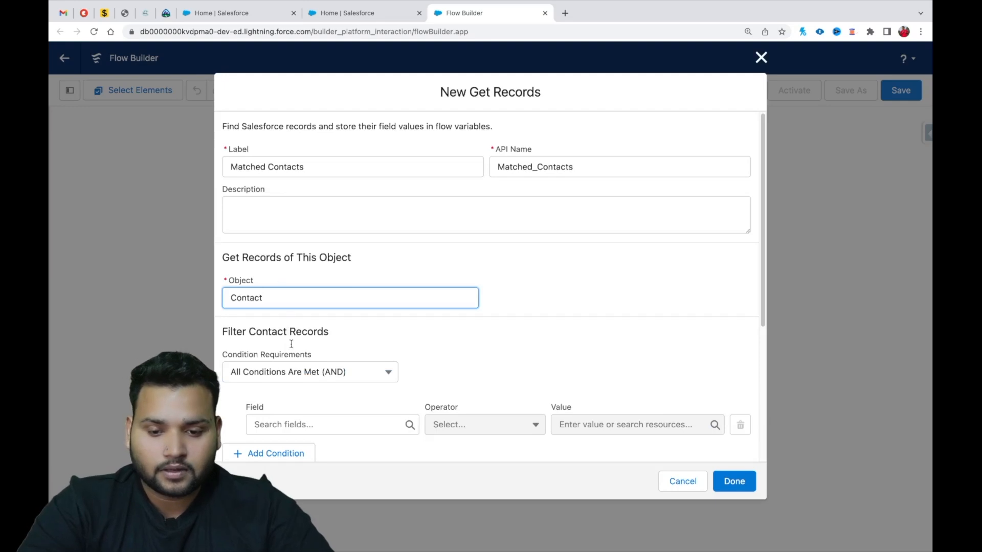
Filter the Contact records by Email equals the Value of the userProvidedEmail screen component.
left_click(299, 422)
type("email")
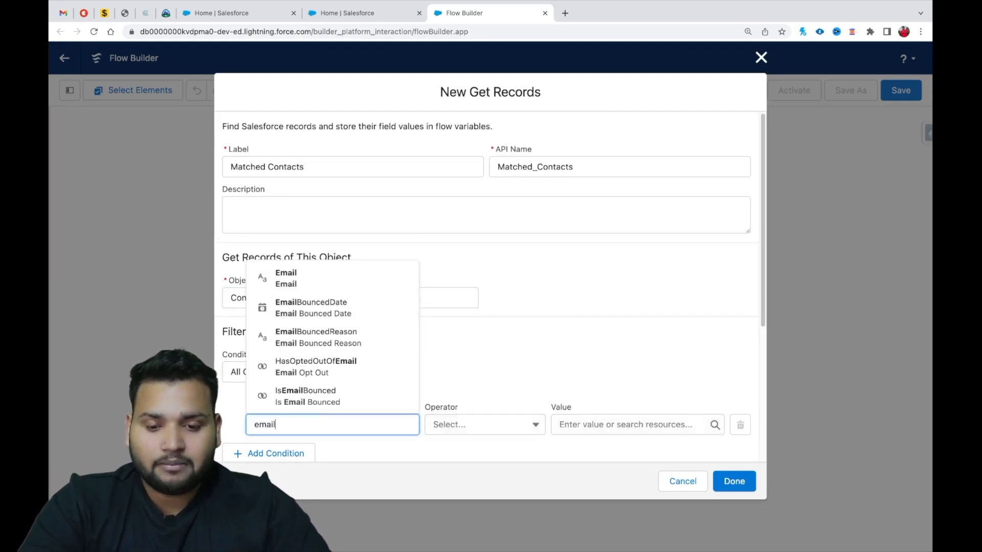
left_click(282, 277)
left_click(610, 427)
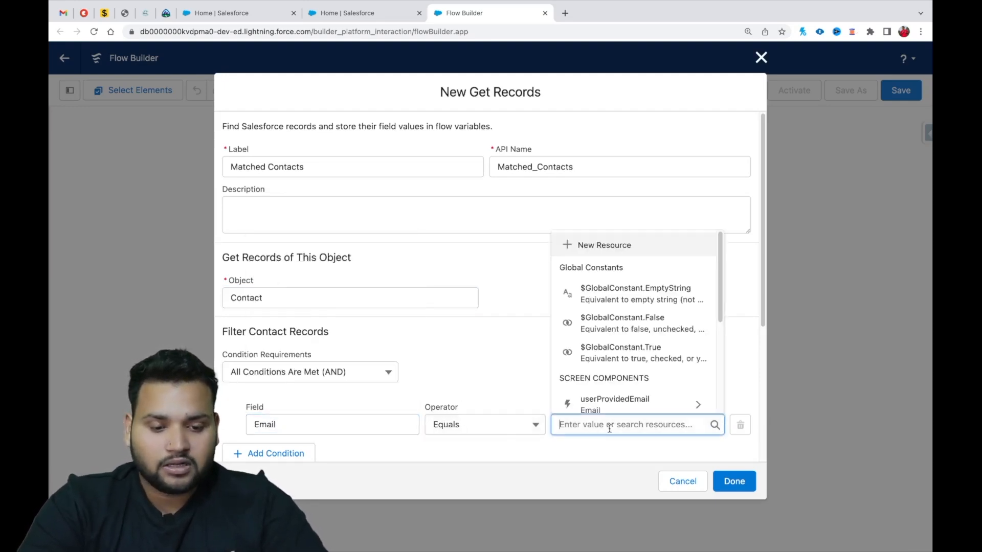
scroll(629, 325, "down", 1)
left_click(627, 366)
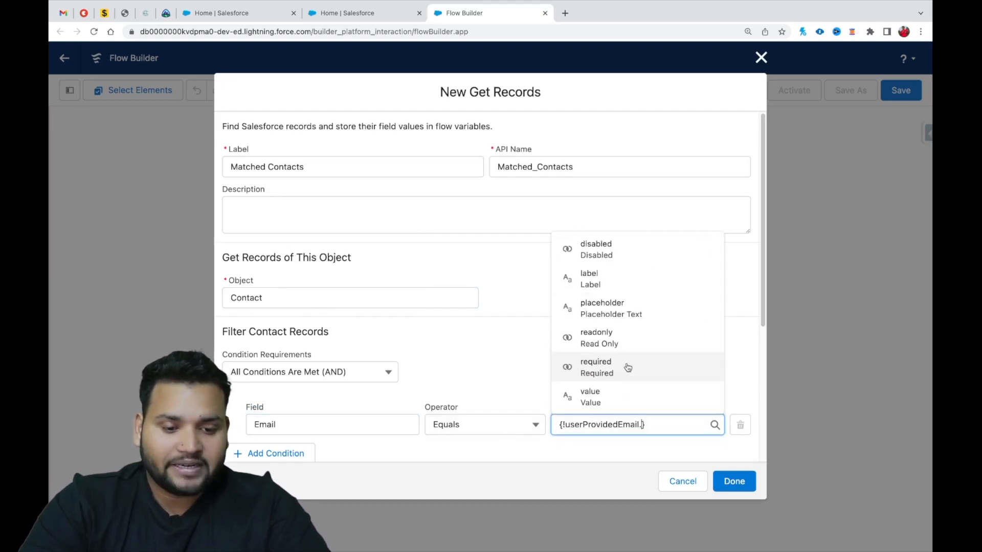
type("value")
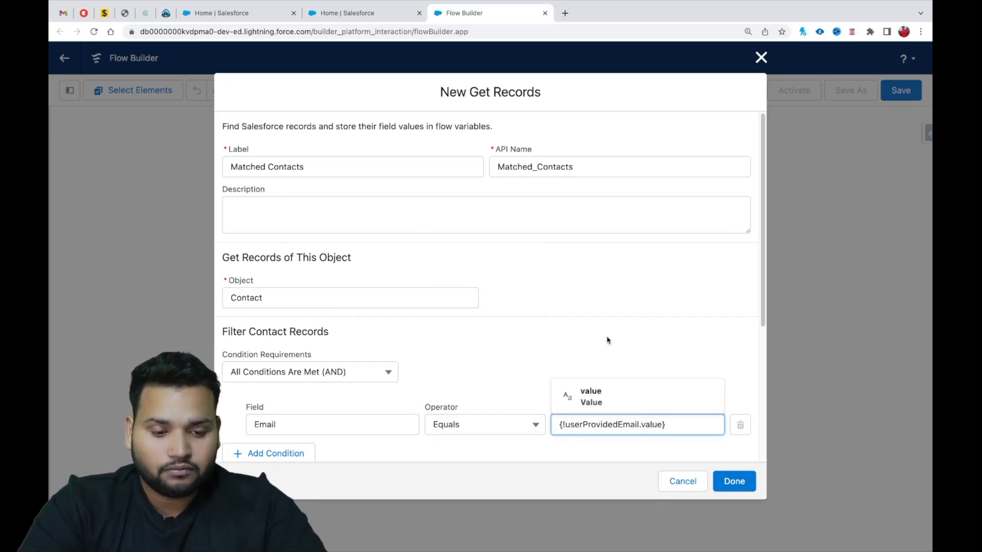
left_click(605, 398)
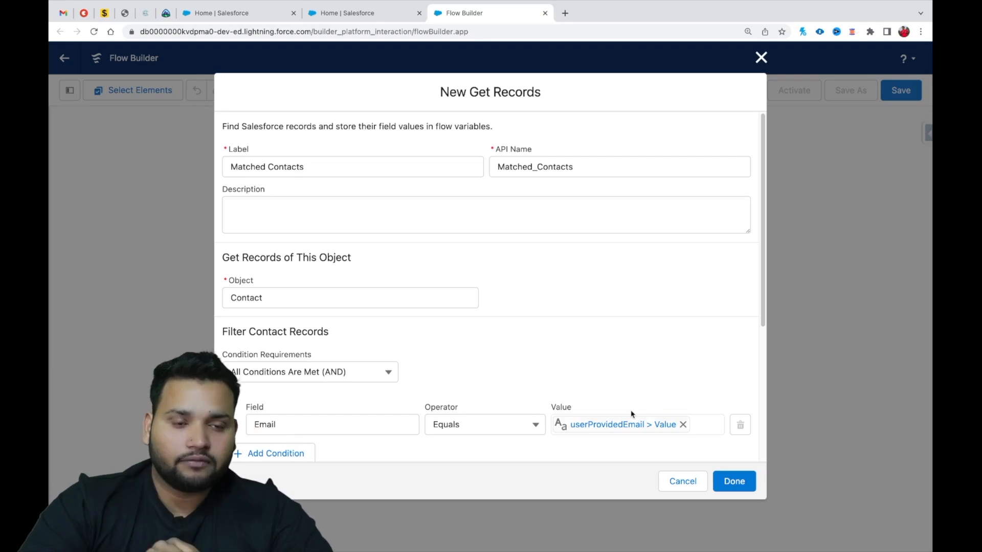
left_click(657, 426)
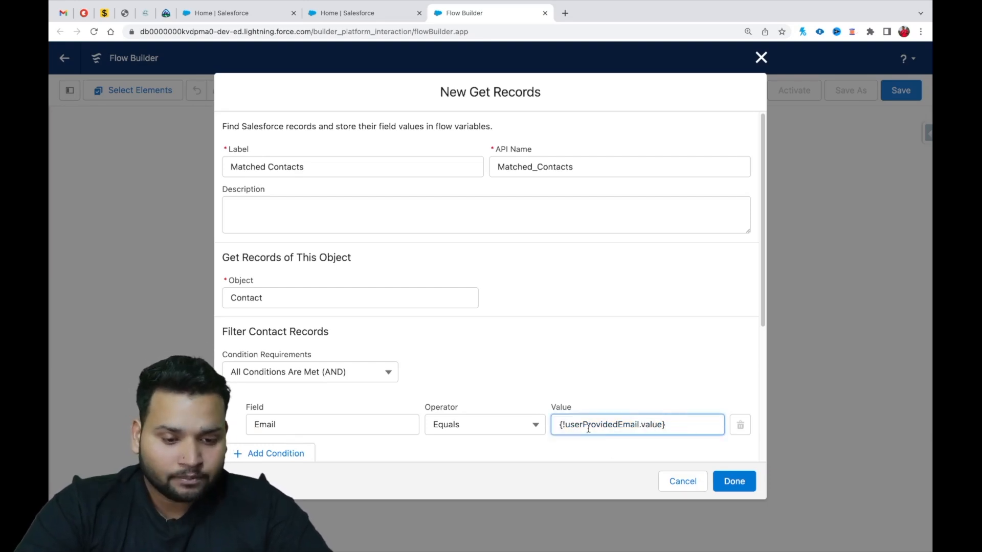
left_click_drag(565, 426, 639, 422)
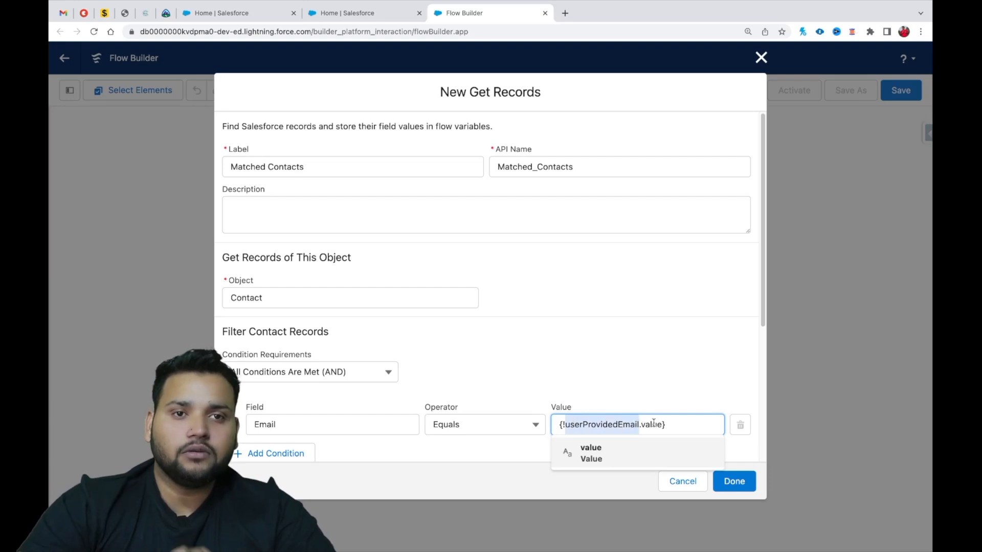
left_click(629, 404)
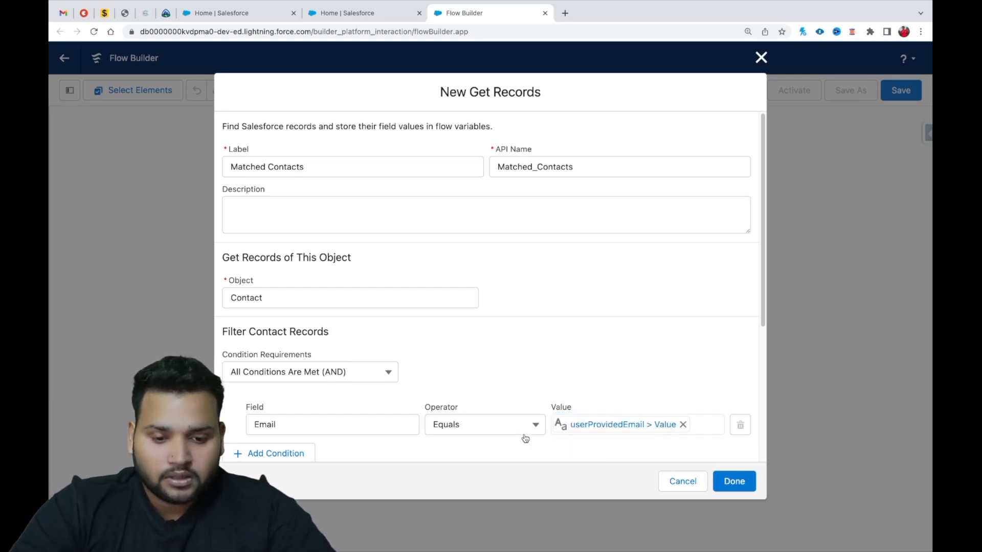
Set the Get Records element to store all records and finish the element.
scroll(419, 374, "down", 2)
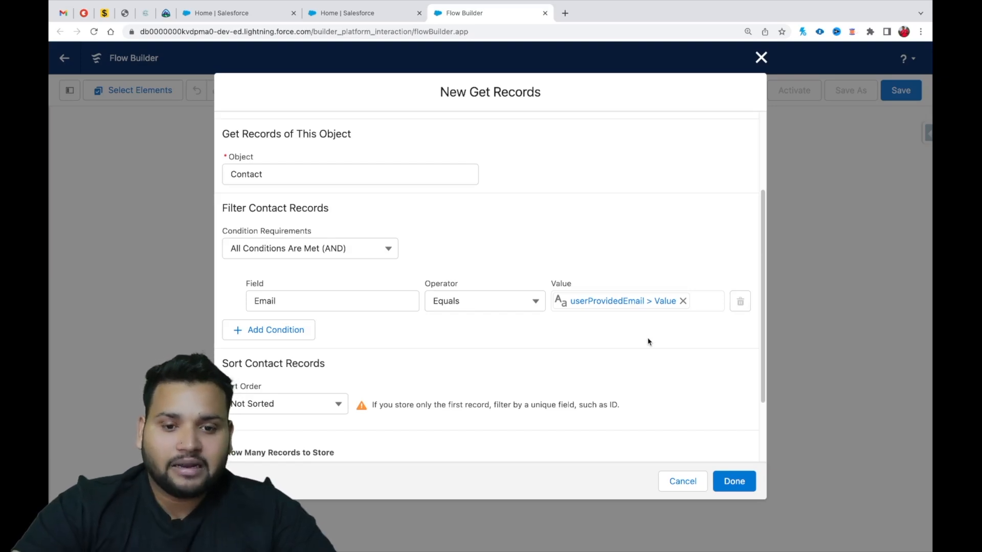
scroll(408, 392, "down", 2)
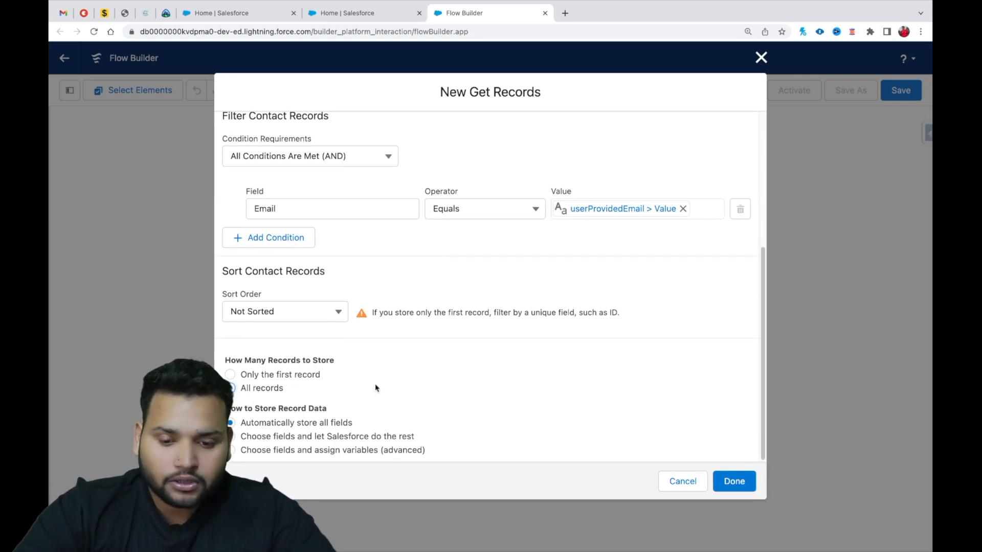
left_click(732, 480)
Add a Decision element between the Get Records element and the end of the flow.
left_click(321, 368)
left_click_drag(455, 355, 477, 149)
left_click(477, 149)
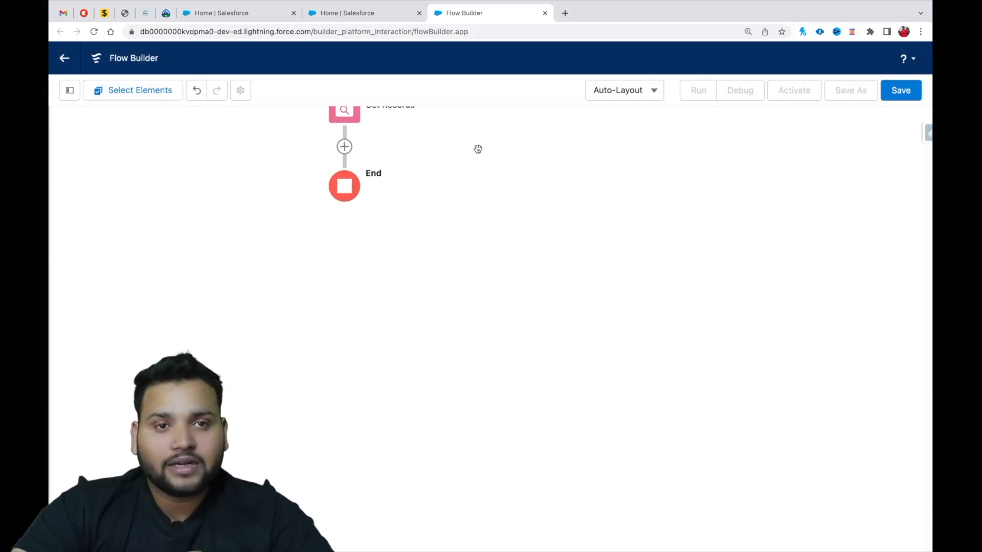
left_click(344, 147)
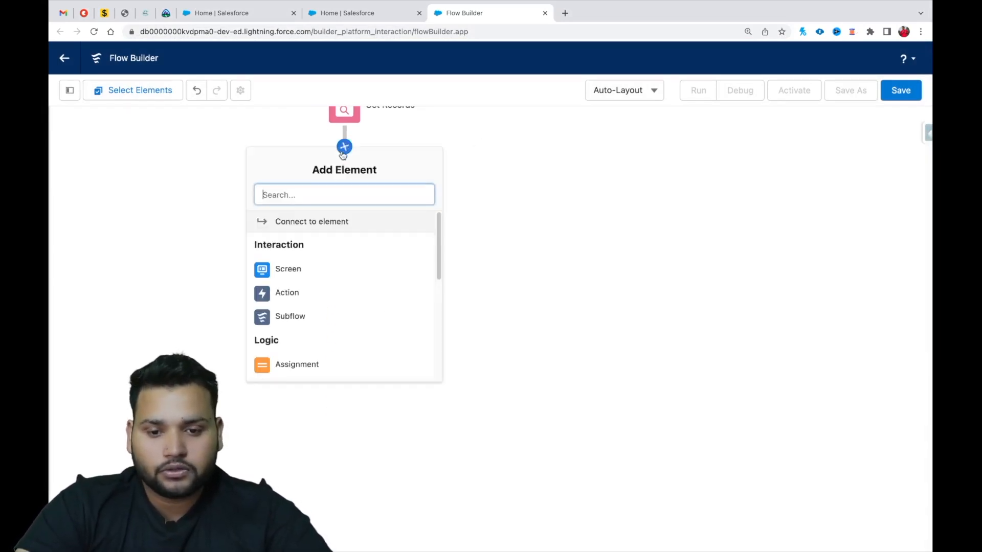
scroll(295, 304, "down", 2)
left_click(291, 307)
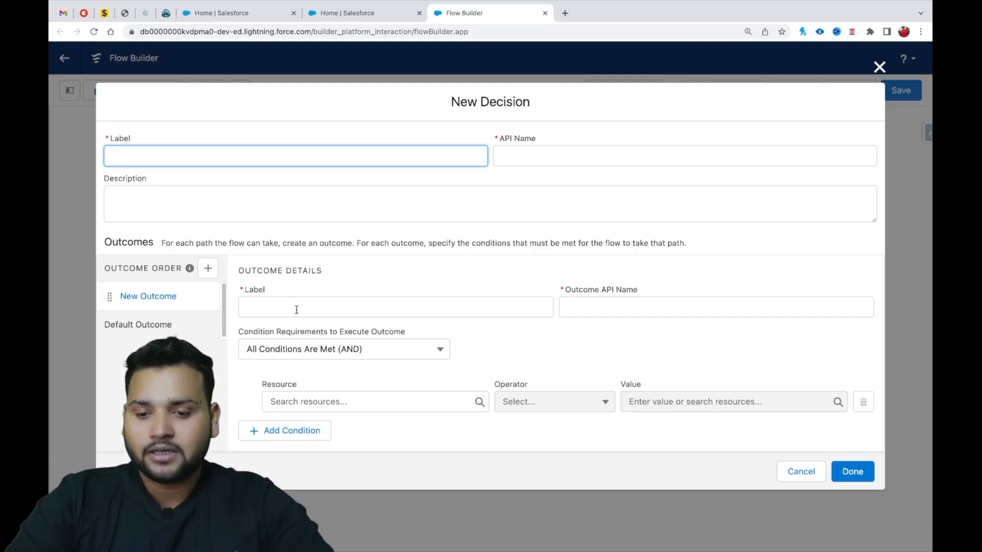
Label the decision "Check for Null" and let its API name fill in.
type("Check ")
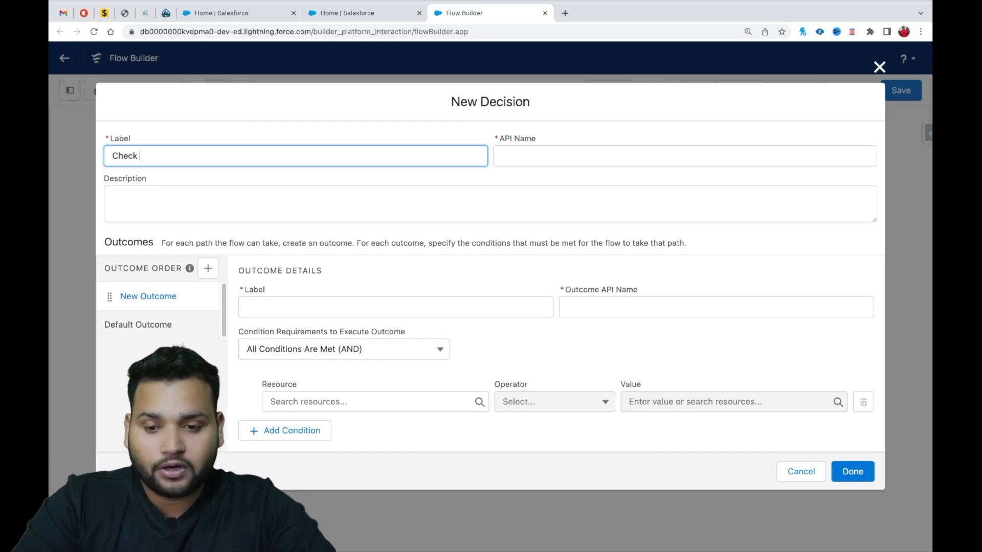
type("for Null")
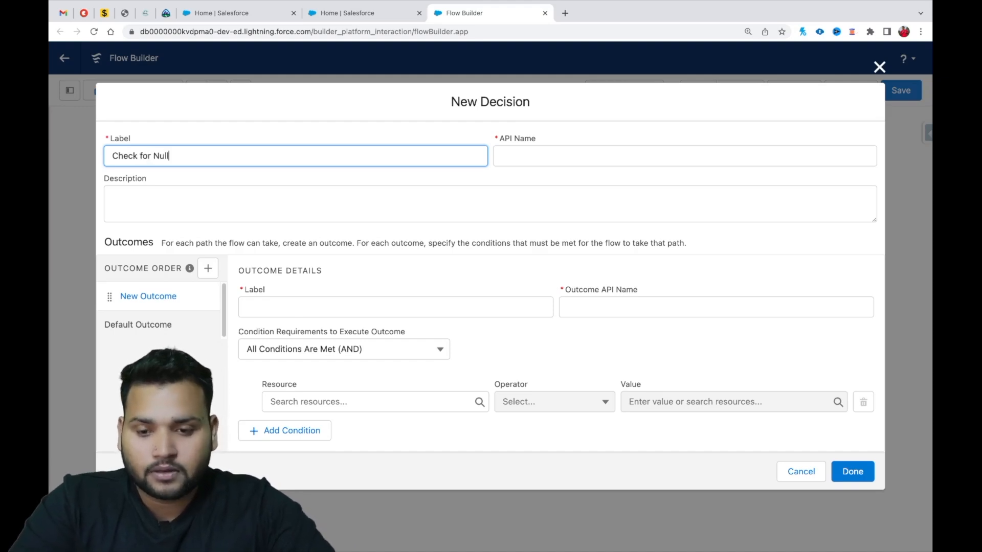
left_click(519, 153)
Label the decision's first outcome "Not Null" and let its API name fill in.
left_click(252, 306)
type("Not nu")
key("BackSpace")
key("BackSpace")
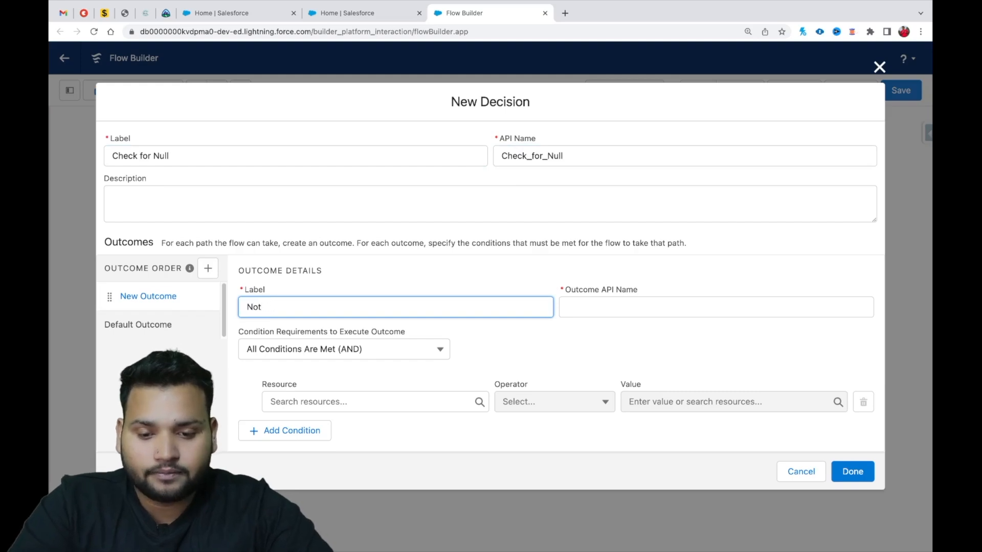
type("nULL=")
key("BackSpace")
key("BackSpace")
key("BackSpace")
key("BackSpace")
key("BackSpace")
type("Null")
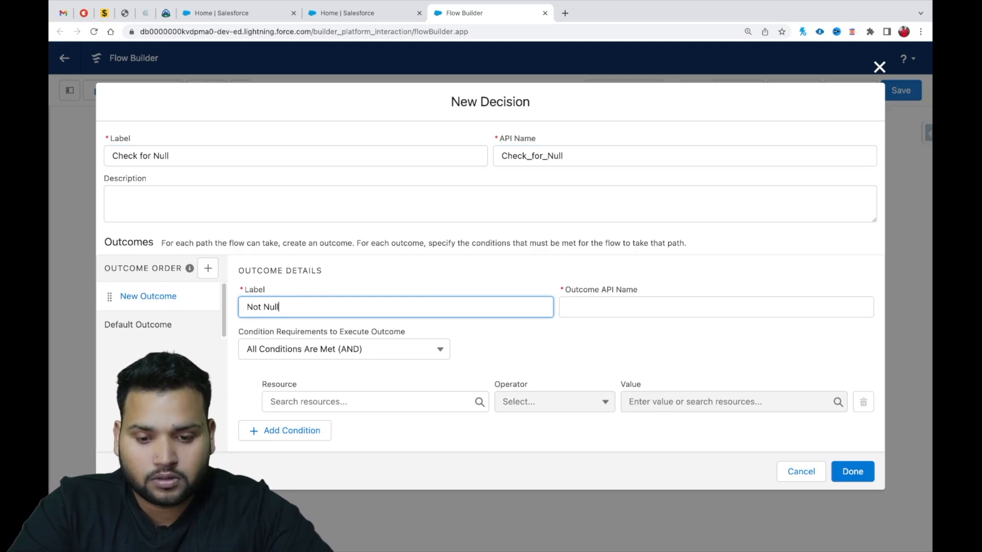
key("Tab")
Rename the decision's default outcome to "Null".
left_click(132, 323)
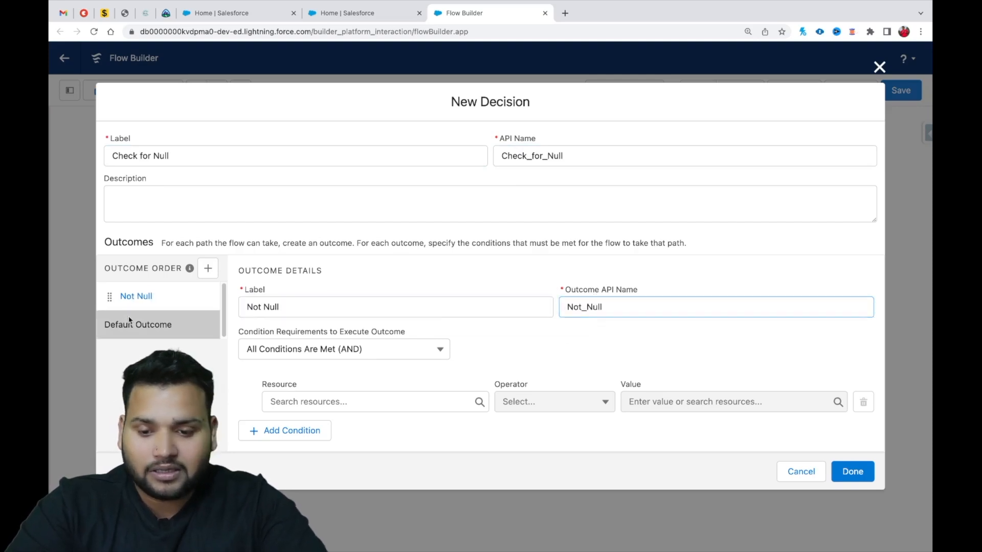
triple_click(340, 300)
key("BackSpace")
type("nu")
key("BackSpace")
key("BackSpace")
type("N")
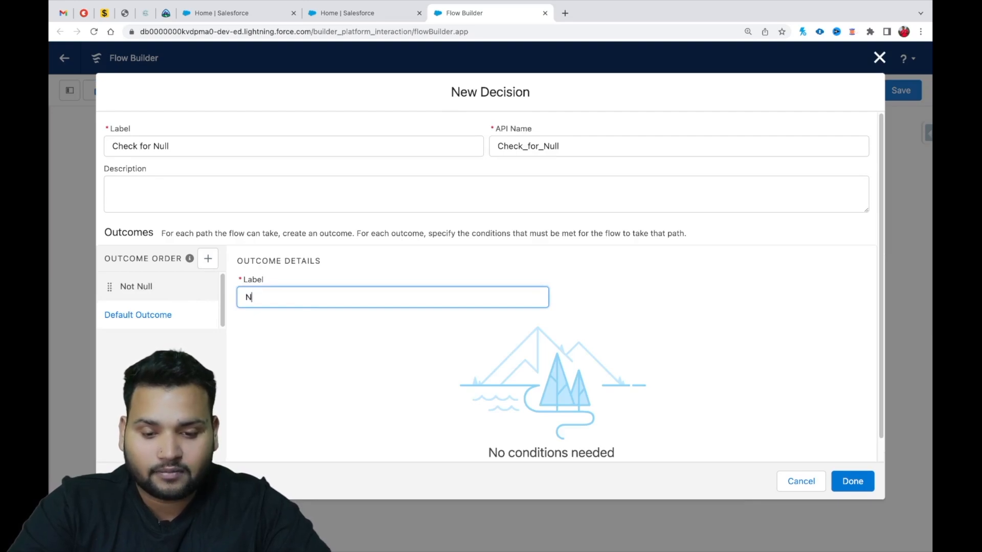
type("ull")
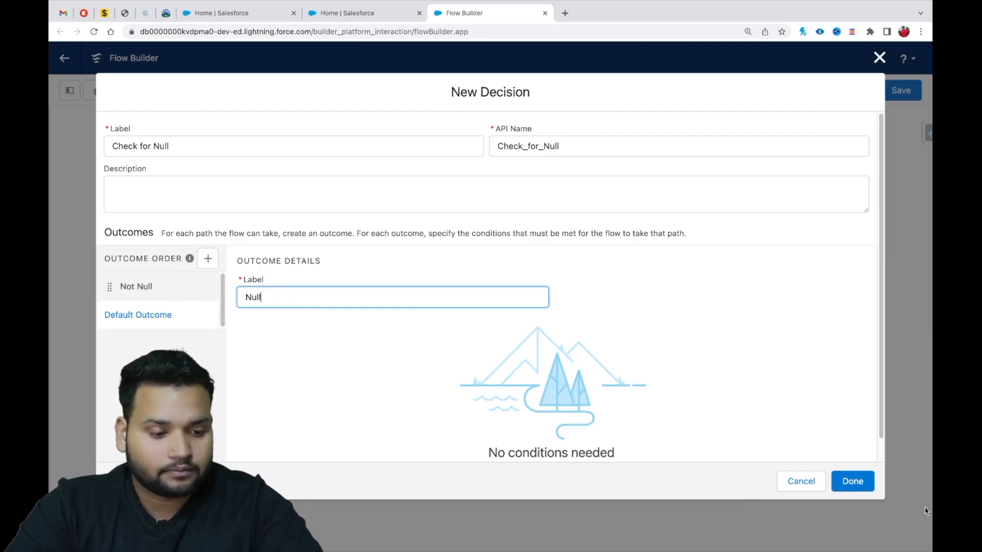
Set the Not Null outcome's condition to Contacts from Matched_Contacts Is Null False, and finish the decision.
left_click(134, 287)
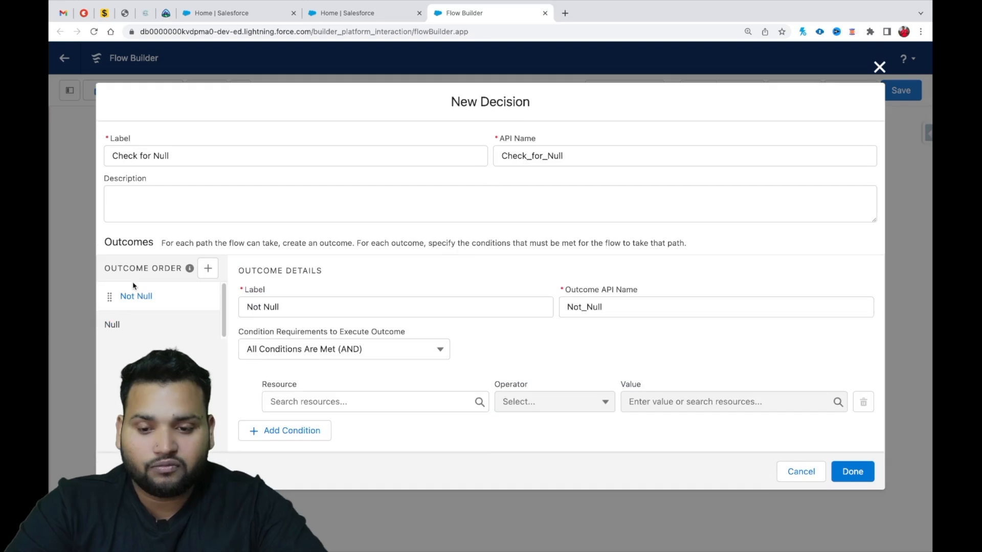
left_click(326, 405)
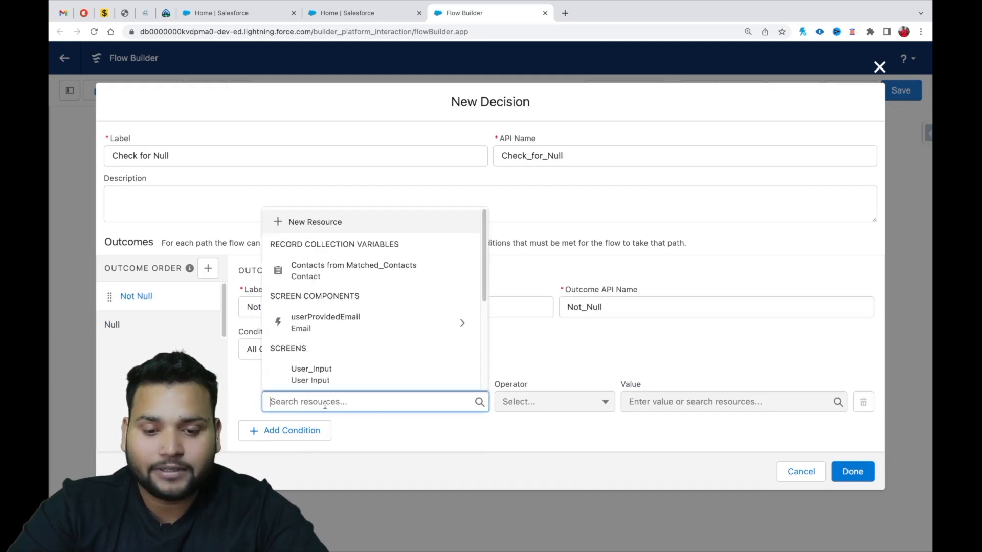
left_click(345, 267)
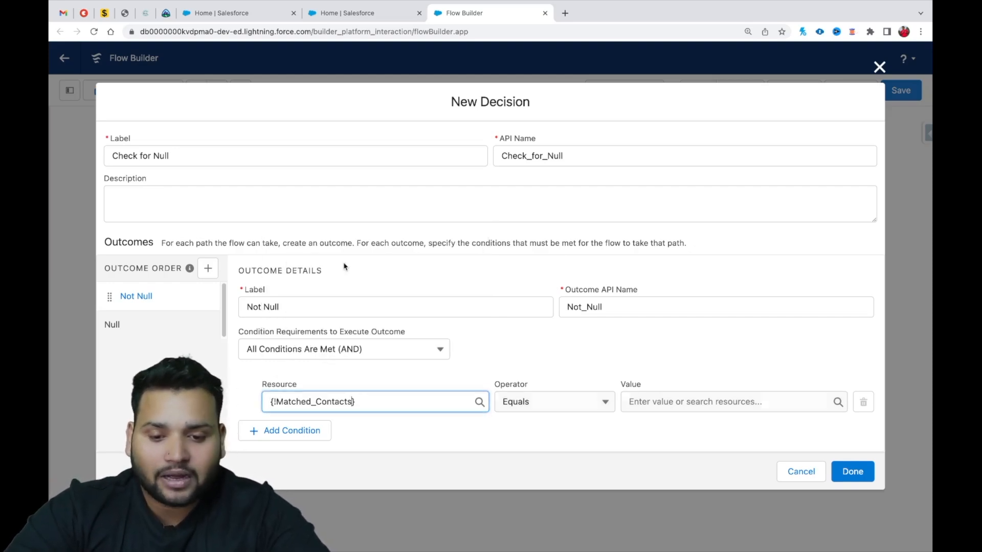
left_click(548, 406)
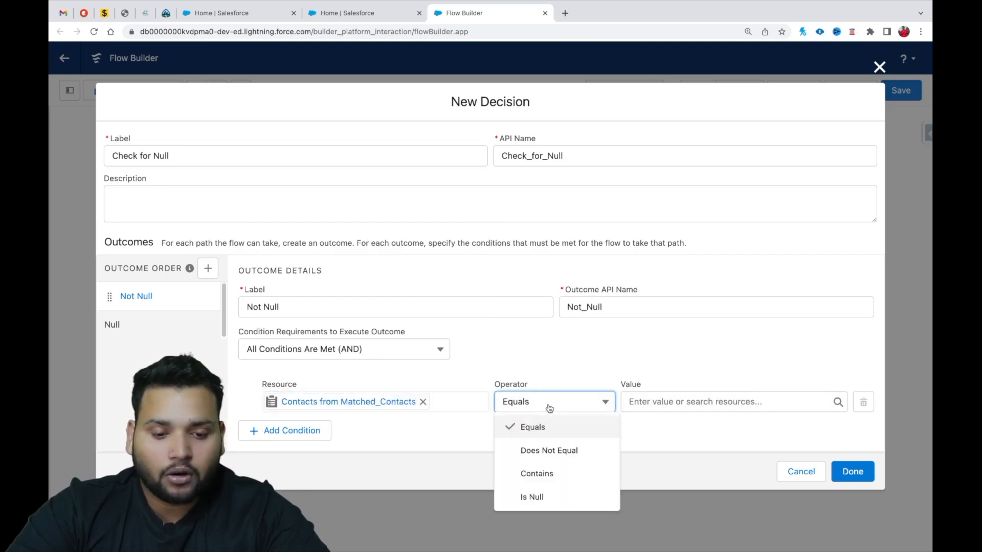
left_click(531, 496)
left_click(657, 398)
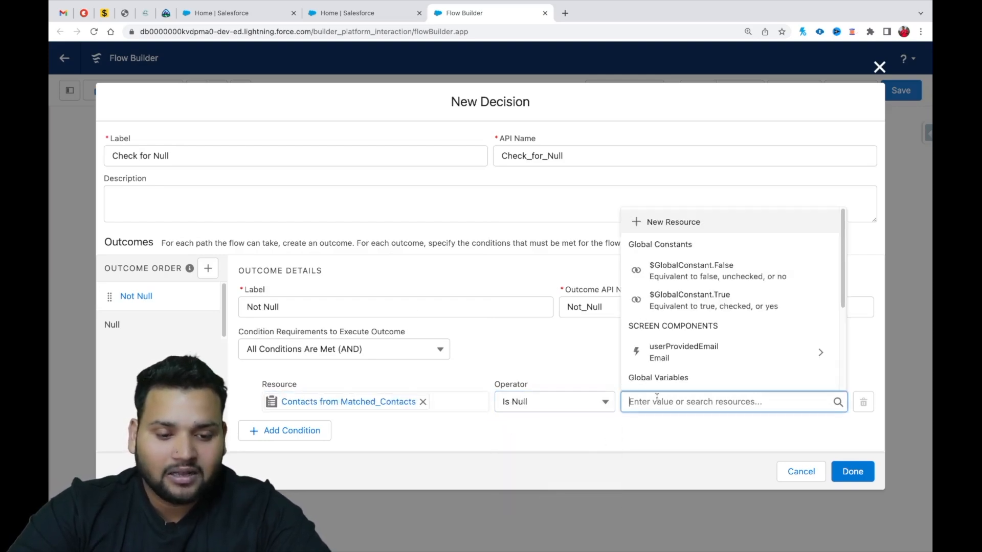
type("false")
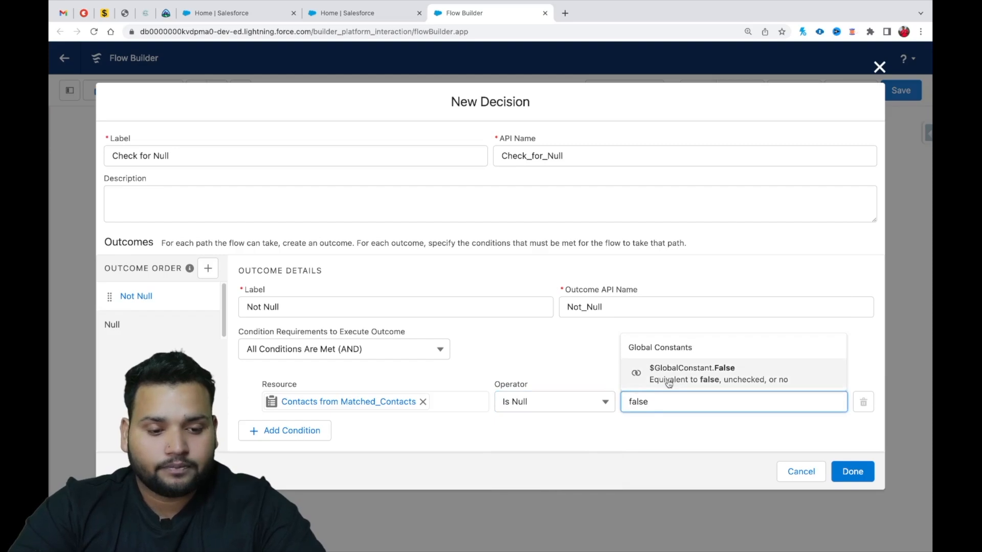
left_click(690, 376)
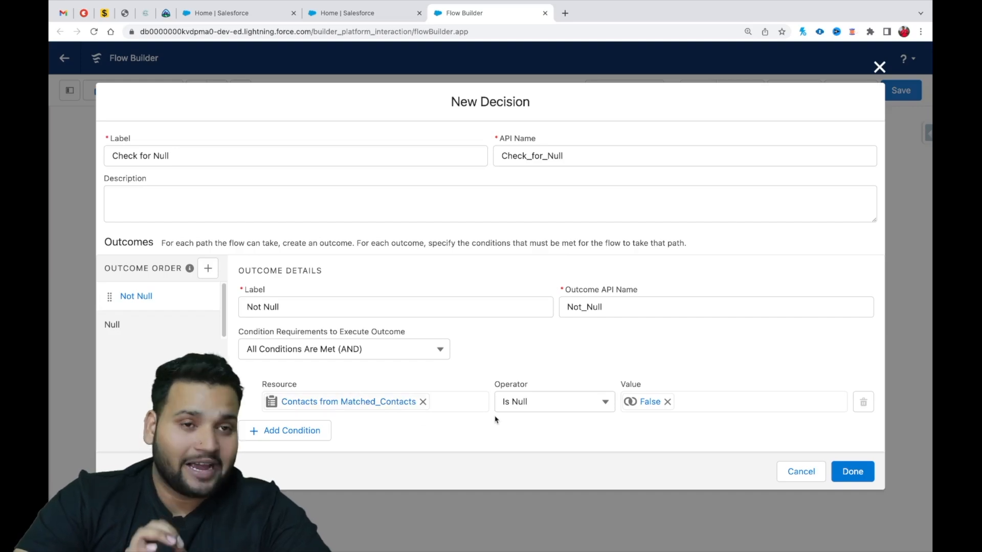
left_click(851, 471)
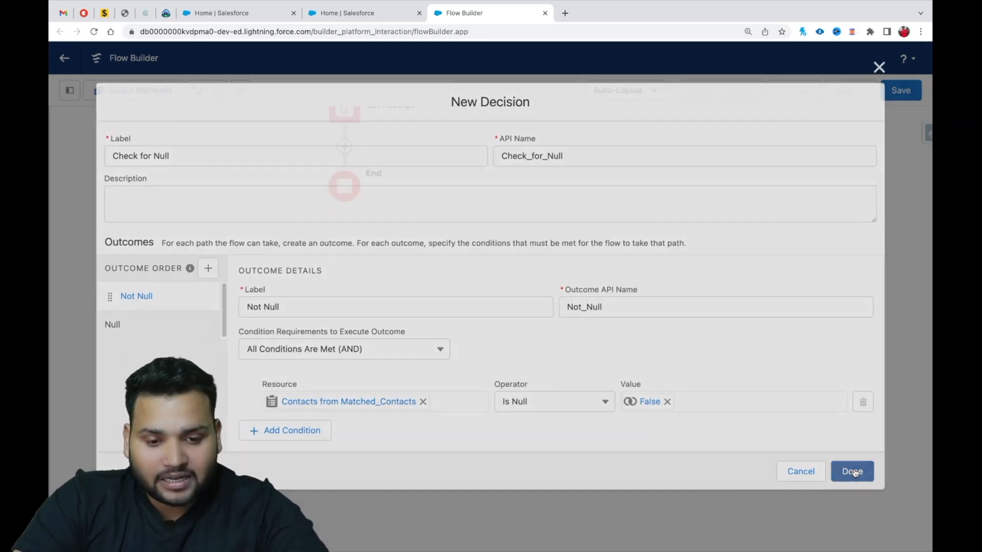
Add a Screen element on the Not Null path of the Check for Null decision.
left_click_drag(491, 219, 505, 197)
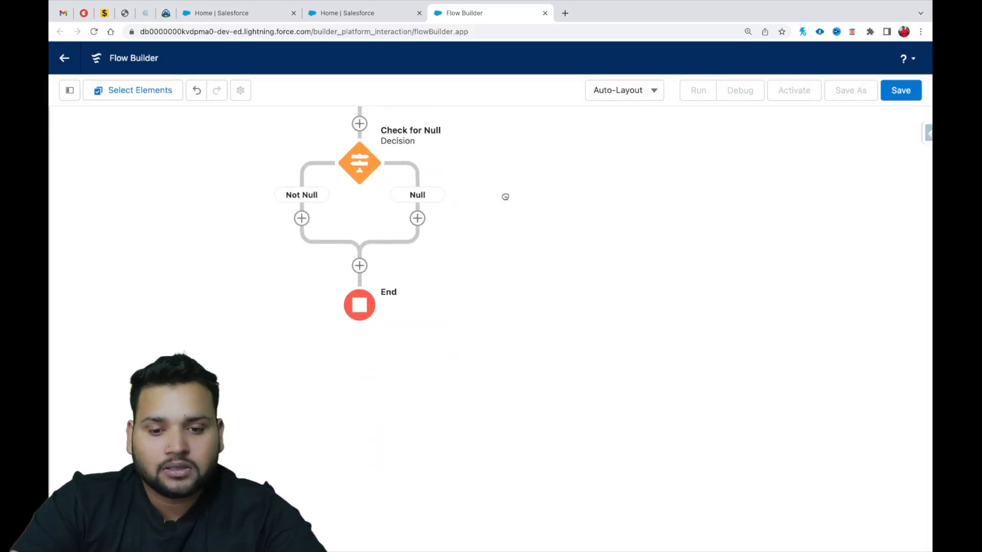
left_click(302, 219)
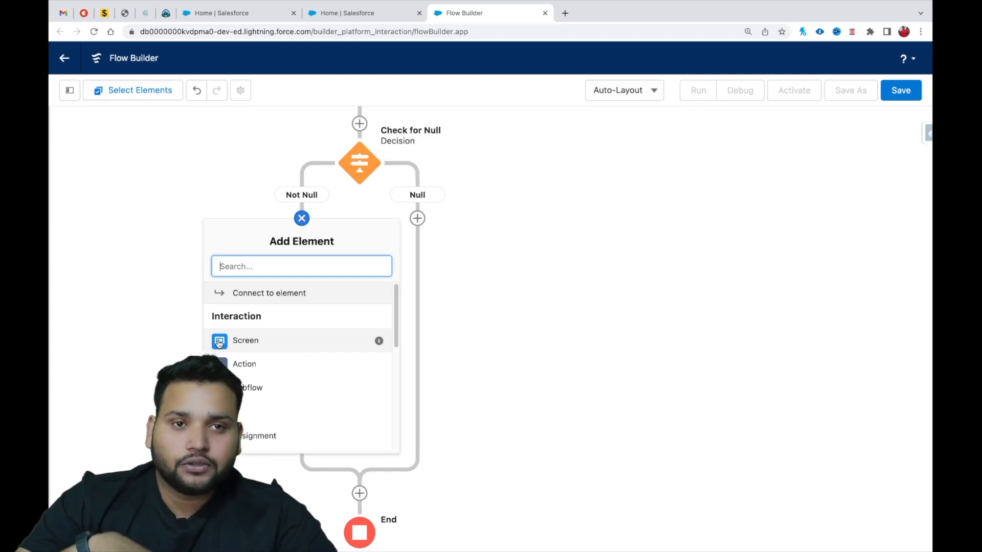
left_click(248, 343)
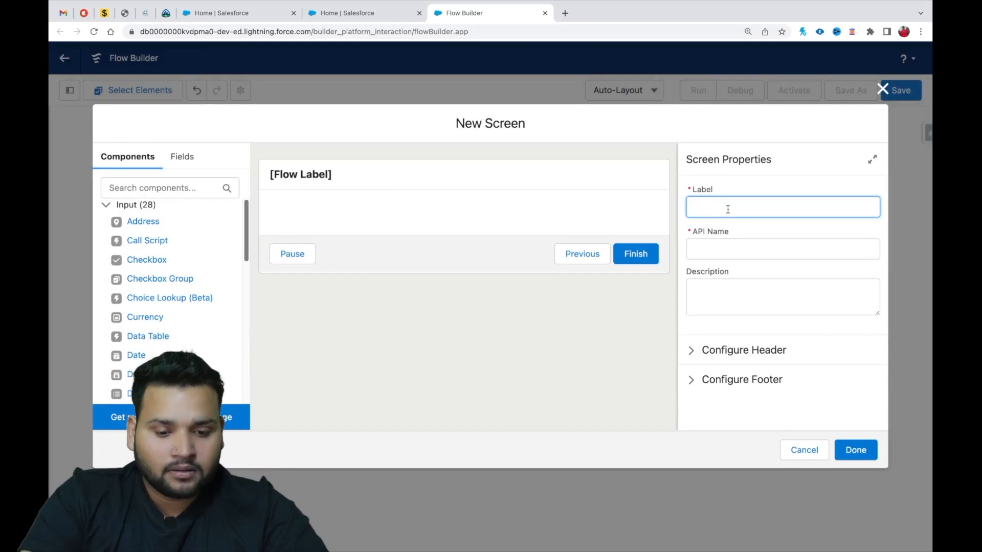
Label the new screen "Matched Available Contacts" and let its API name fill in.
type("Matched")
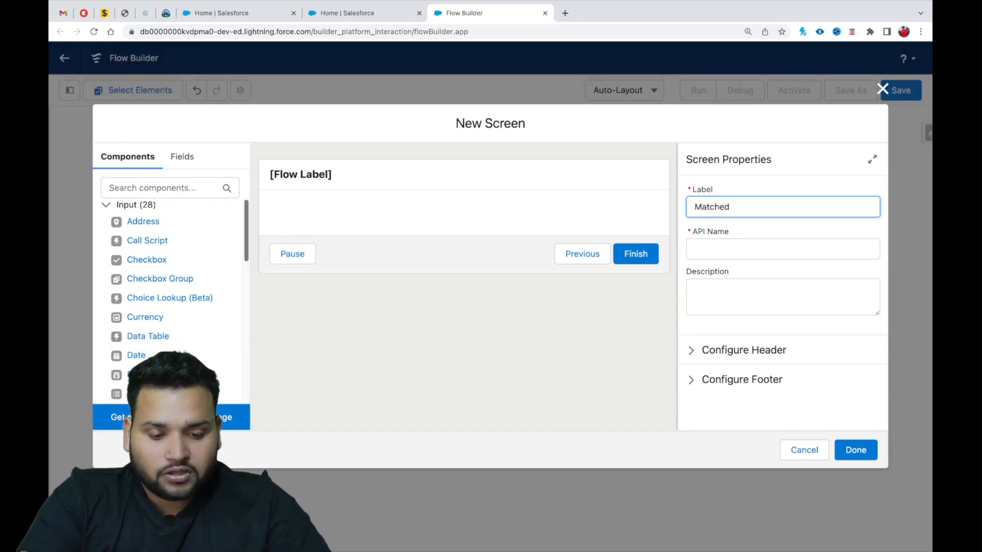
type("C")
key("BackSpace")
type("S")
key("BackSpace")
type("Available Contacts")
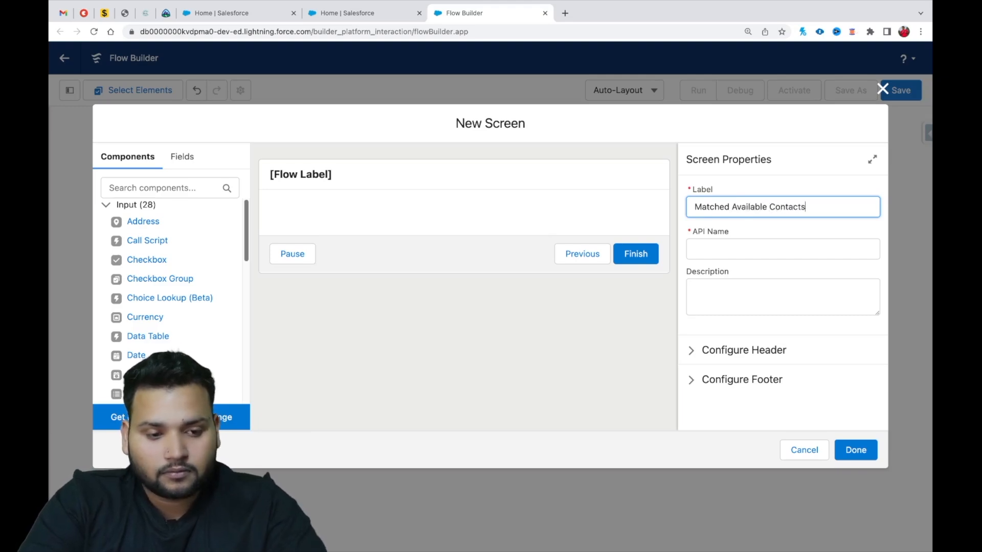
left_click(747, 248)
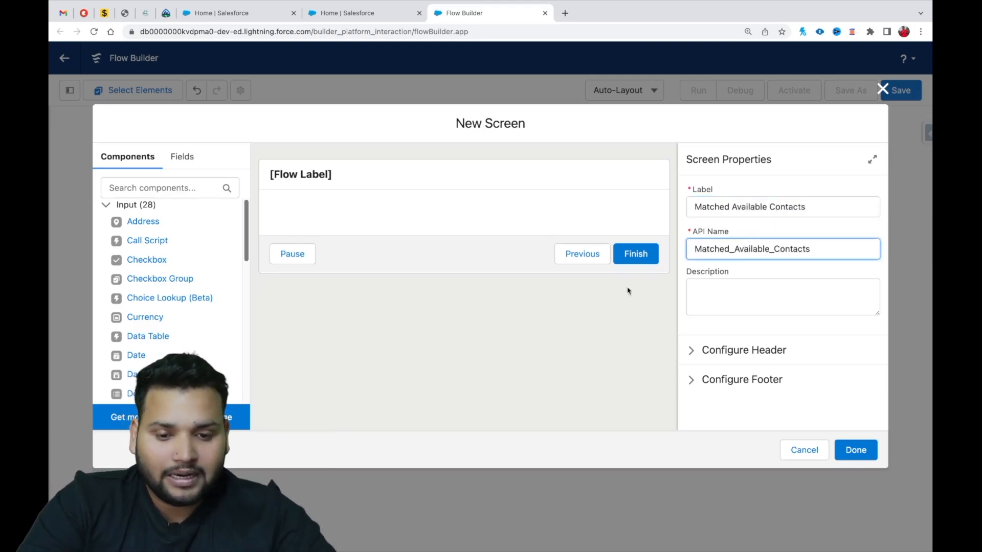
Find the standard Data Table input component and add it to the Matched Available Contacts screen.
left_click(170, 187)
type("d")
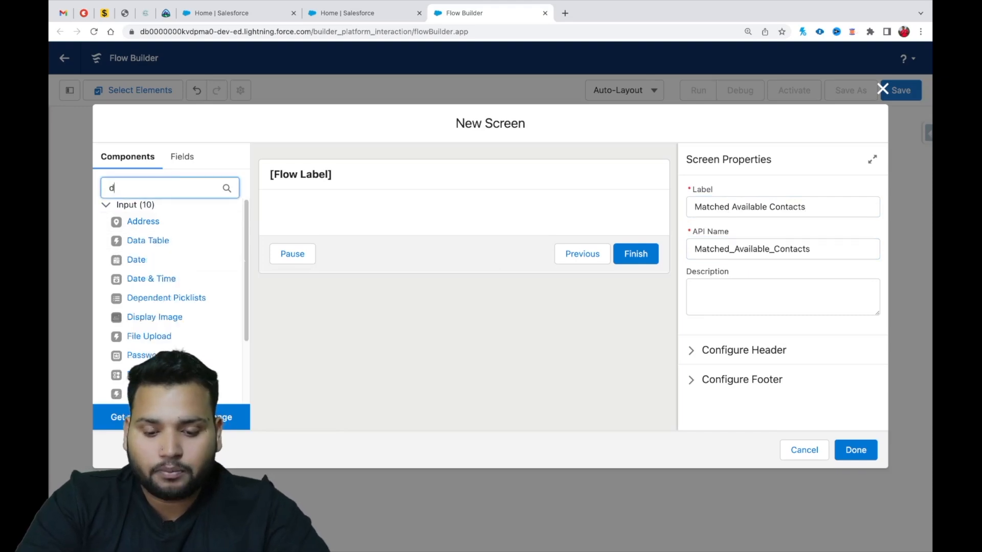
type("atat=")
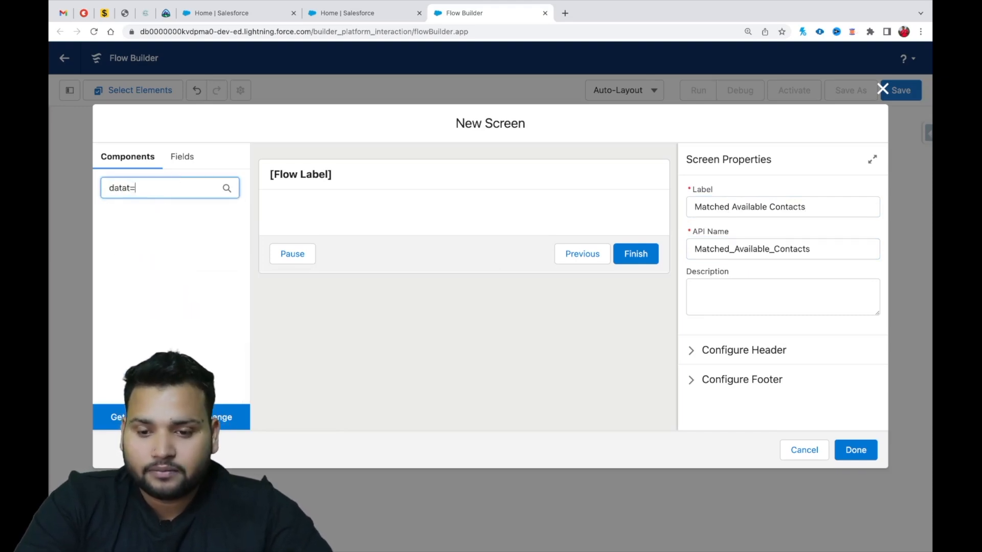
key("BackSpace")
key("BackSpace")
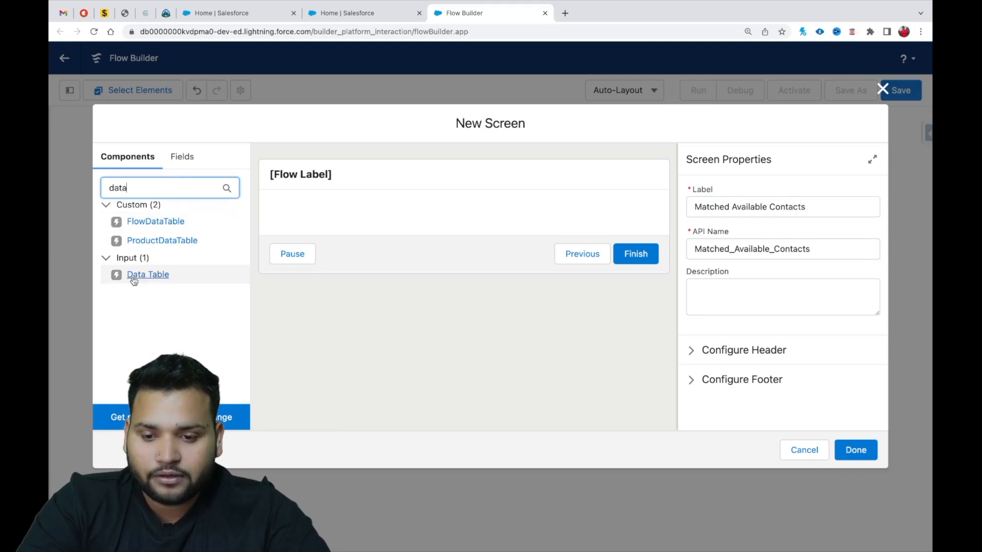
left_click(158, 277)
left_click_drag(158, 276, 296, 216)
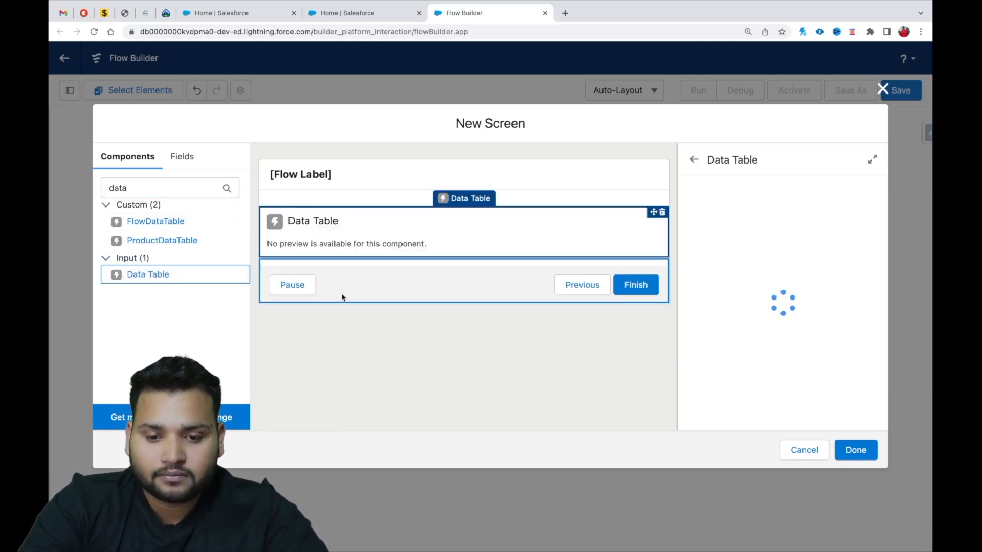
Set the data table's API name to "matchedcontactsTable".
left_click(729, 202)
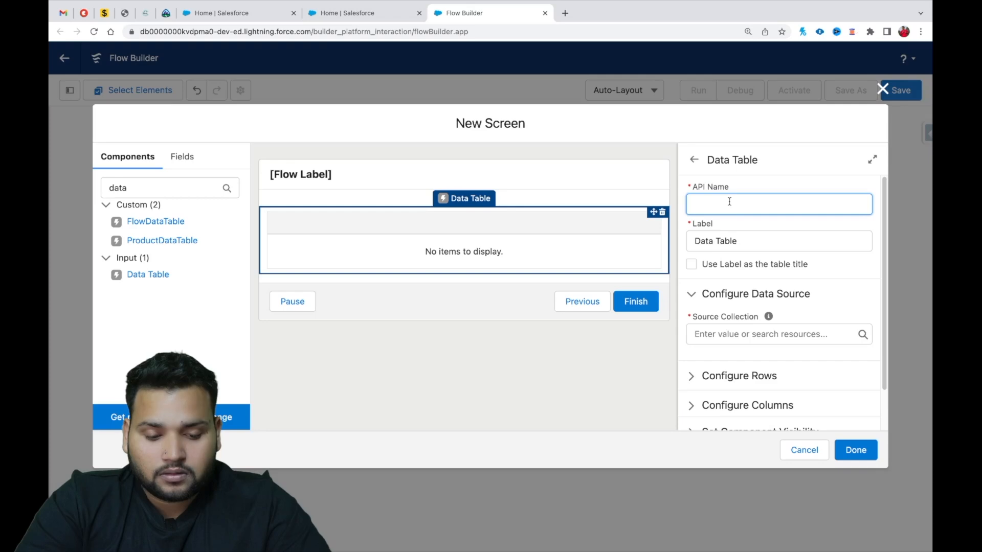
type("mat")
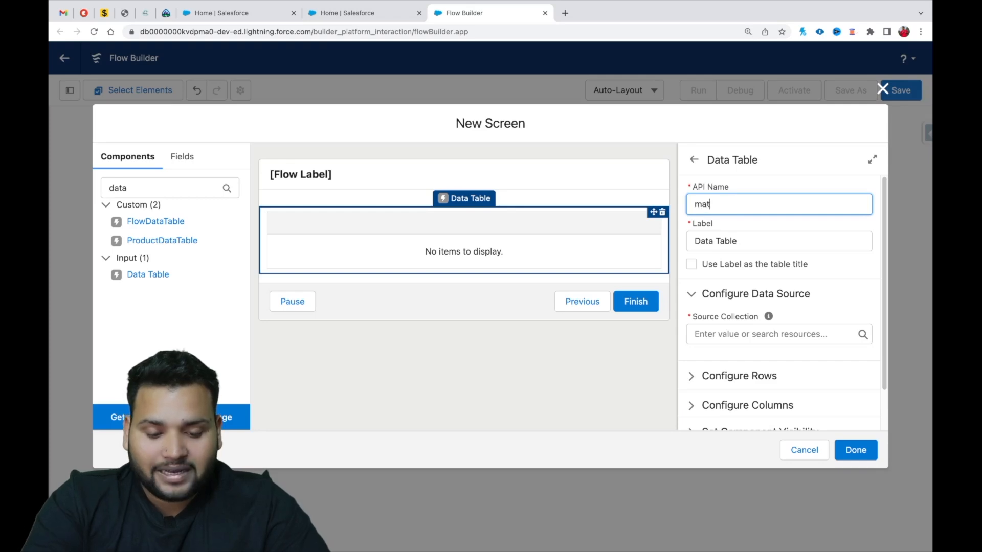
type("chedcontactsTable")
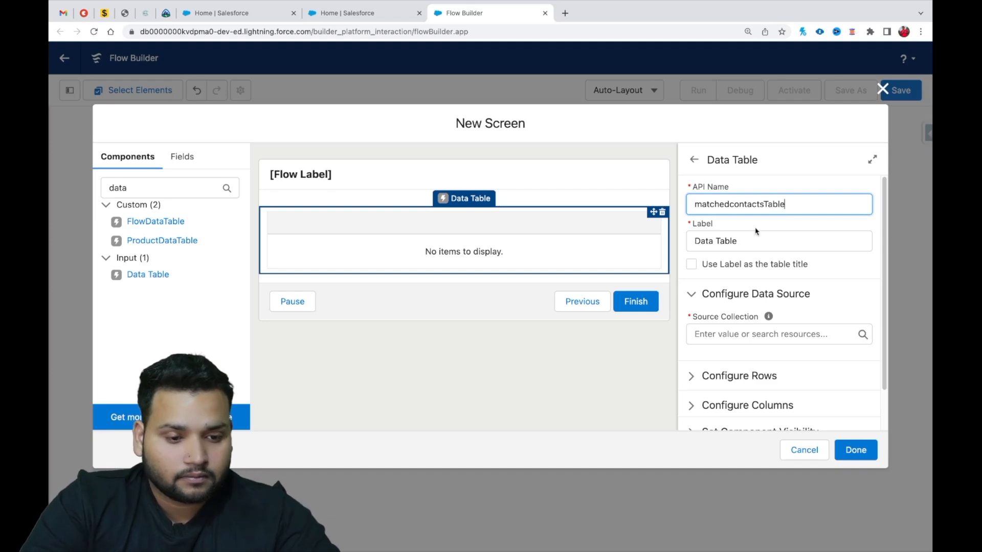
Label the data table "Matched Contacts" and use the label as the table title.
left_click(741, 241)
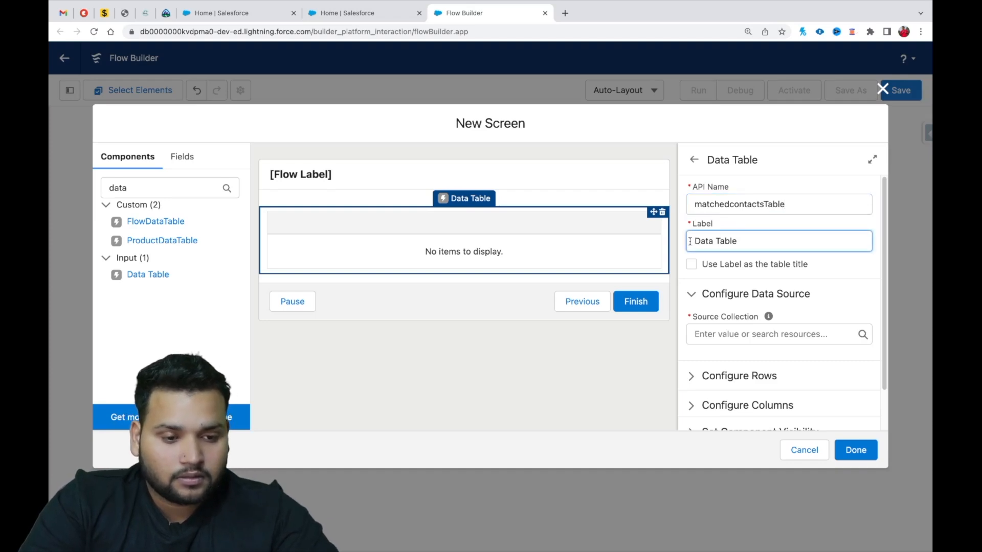
key("ctrl+a")
key("BackSpace")
type("Ma")
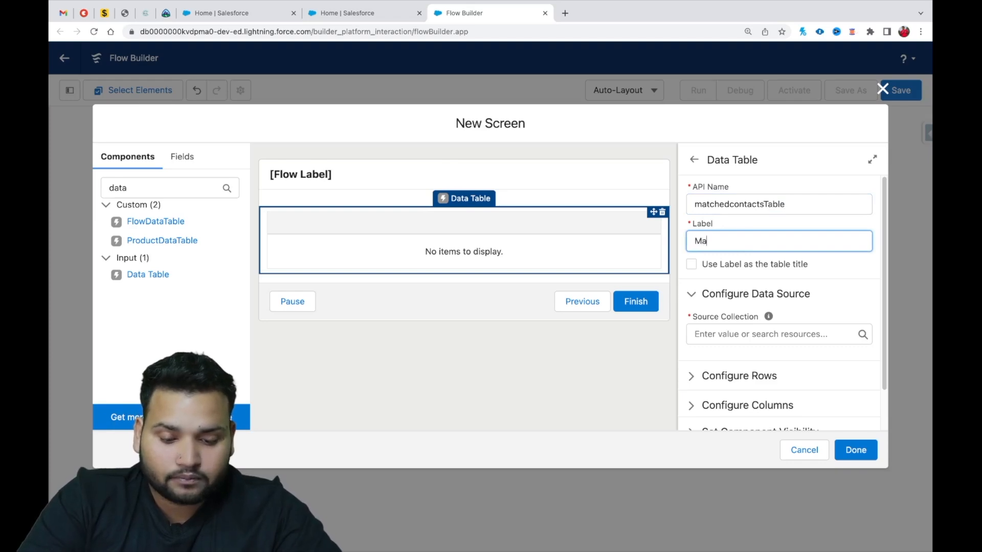
type("tched Contacts")
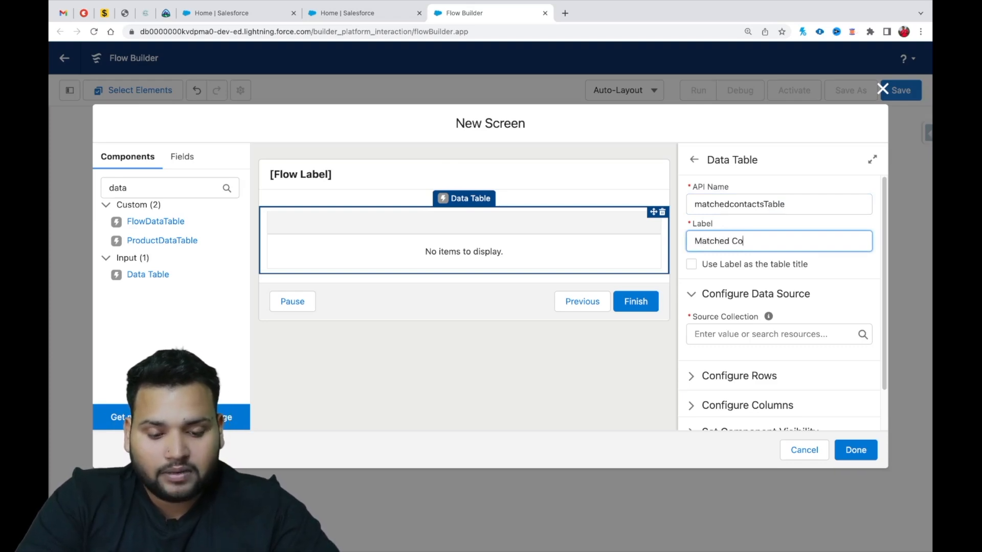
left_click(691, 265)
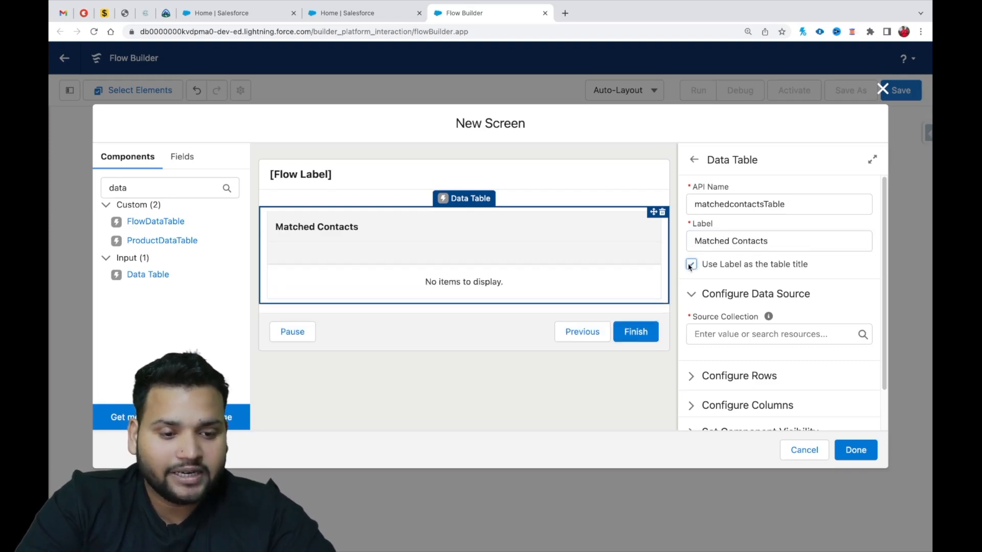
Set the data table's source collection to Contacts from Matched_Contacts and its row selection mode to View only.
left_click(734, 334)
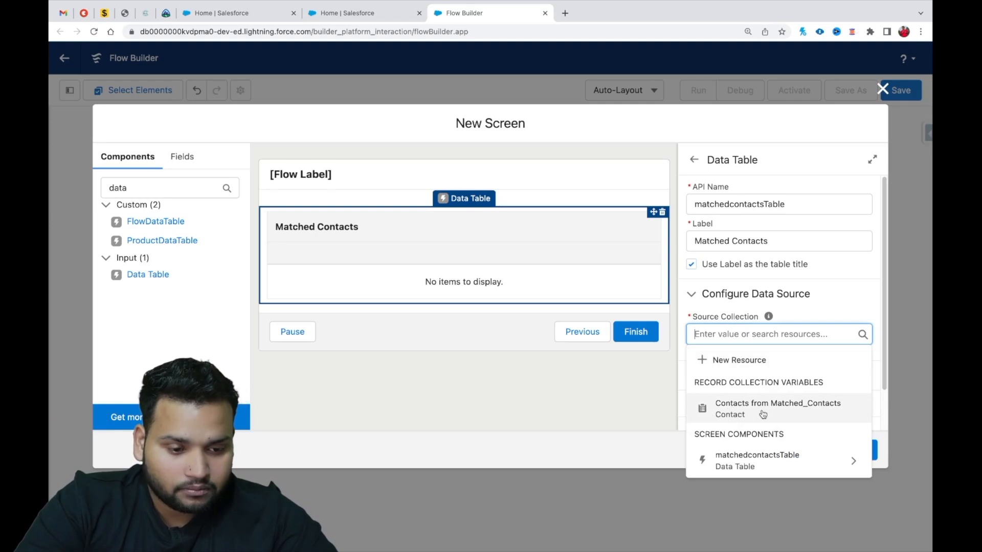
left_click(763, 415)
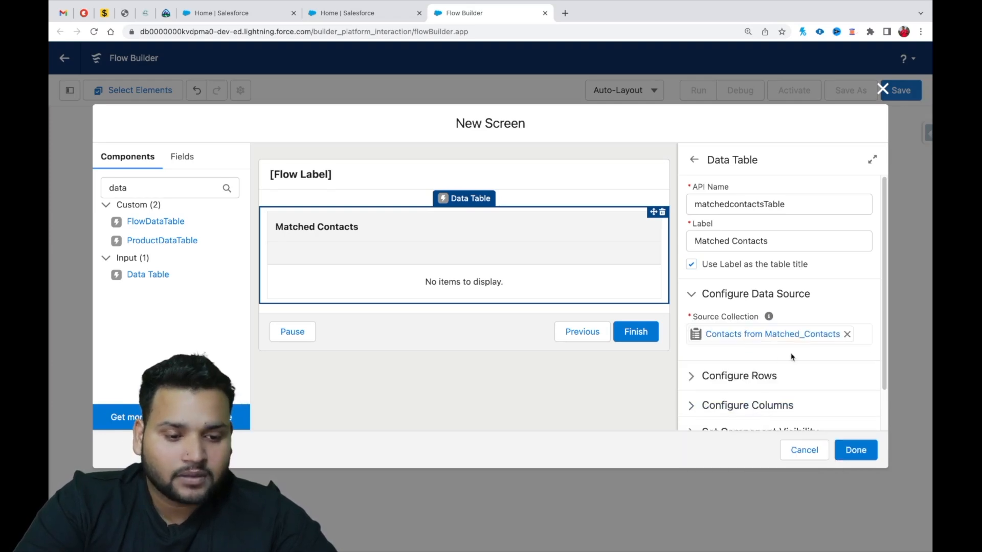
scroll(781, 352, "down", 1)
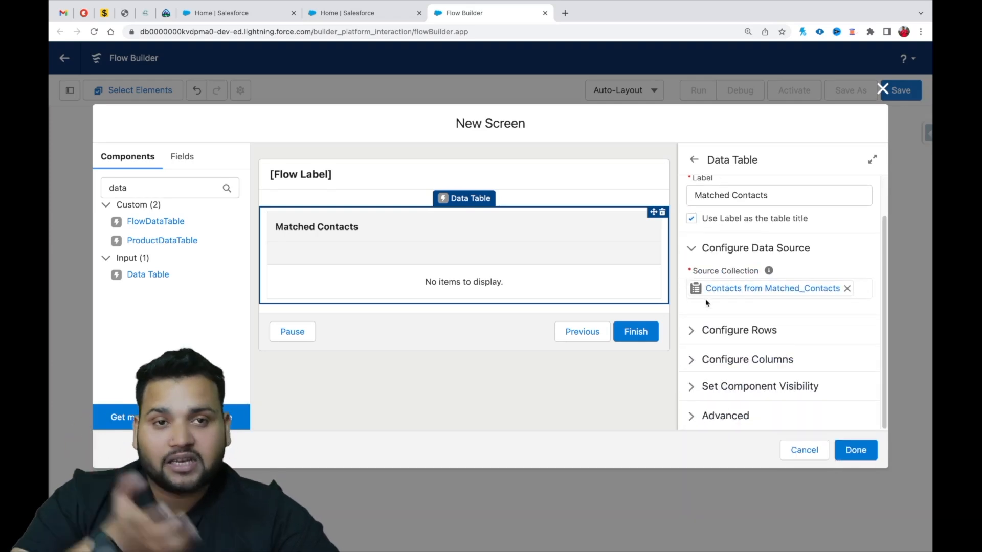
left_click(693, 332)
scroll(694, 336, "down", 2)
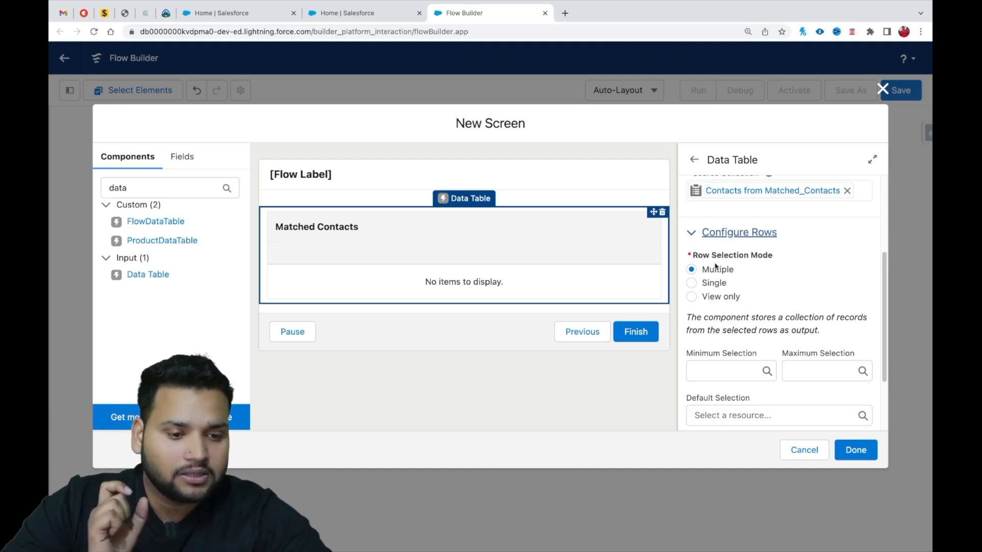
left_click(692, 298)
Configure the data table's first column with Name as its source field.
left_click(695, 358)
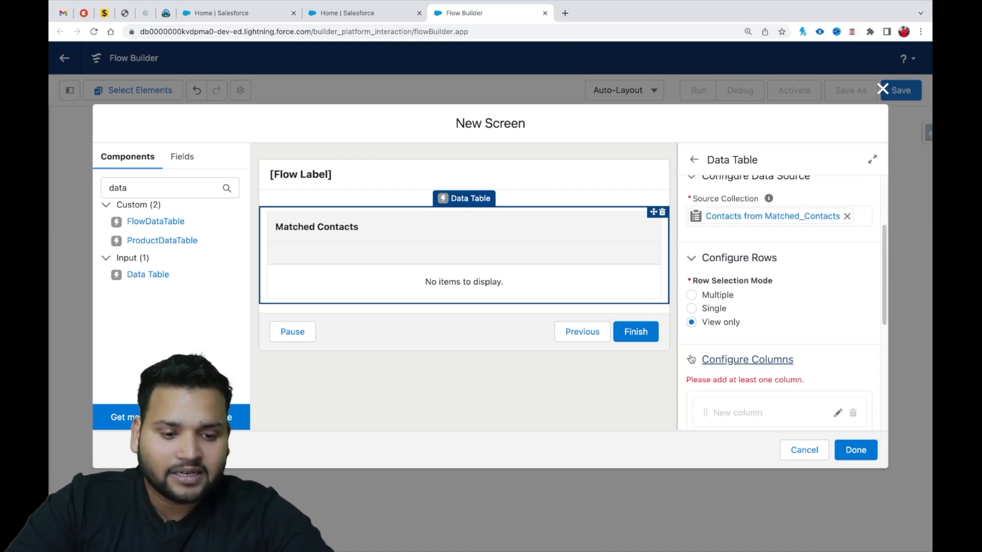
scroll(736, 302, "down", 3)
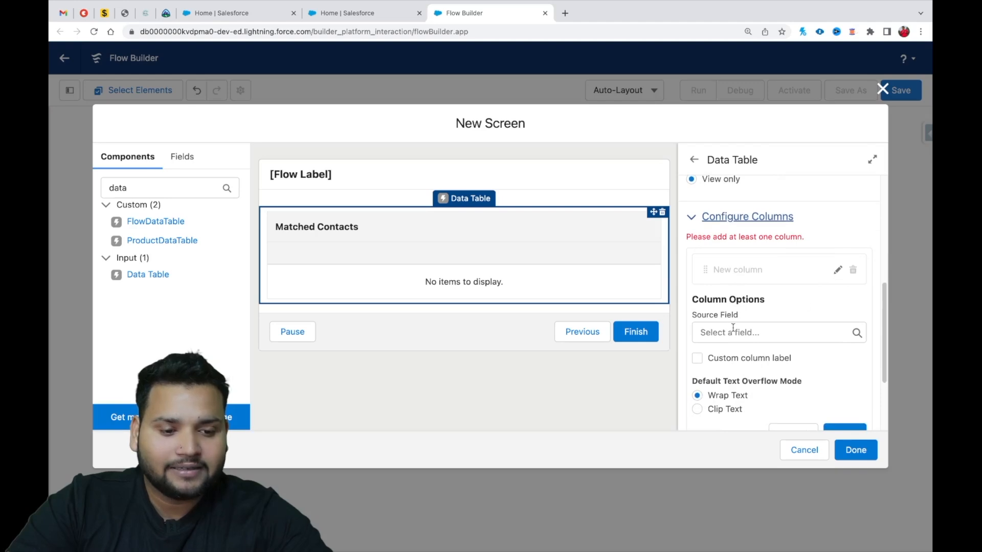
left_click(733, 333)
type("name")
left_click(761, 452)
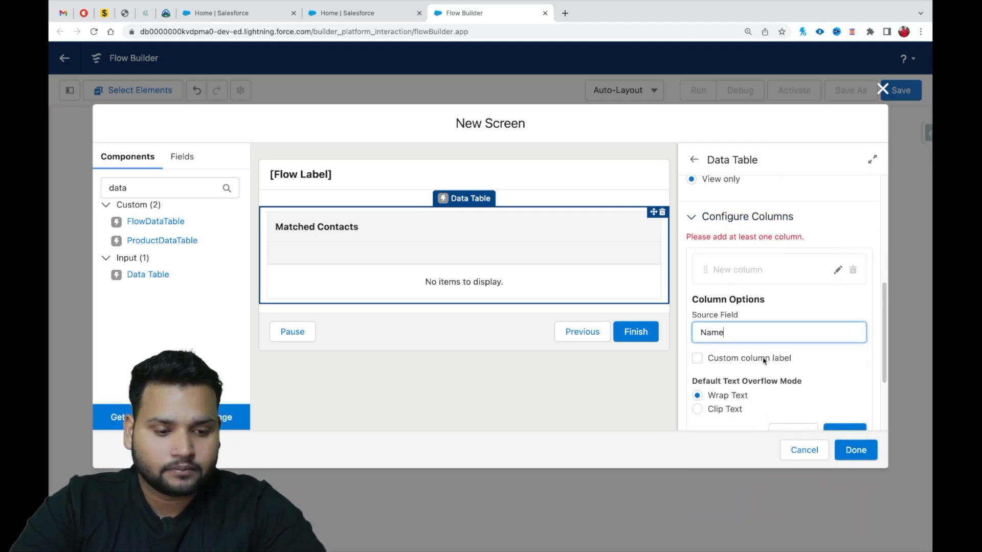
scroll(824, 387, "down", 2)
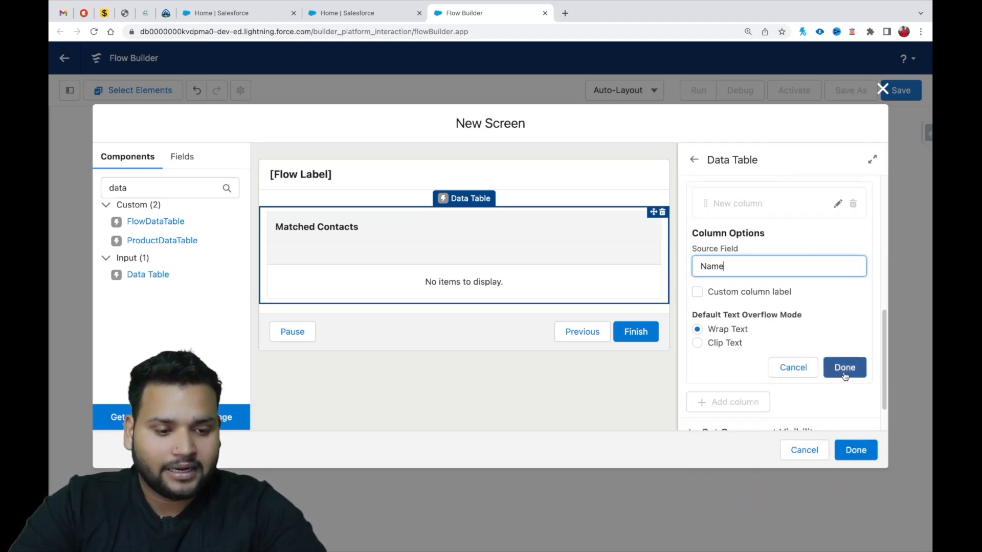
left_click(845, 373)
Add a second column to the data table with Email as its source field.
left_click(727, 353)
scroll(723, 346, "down", 2)
left_click(723, 344)
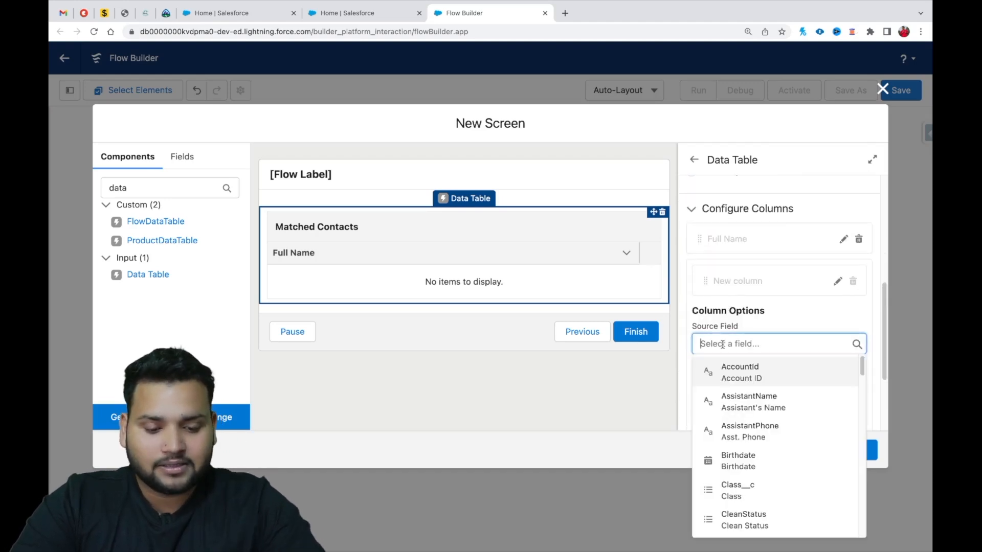
type("email")
left_click(730, 373)
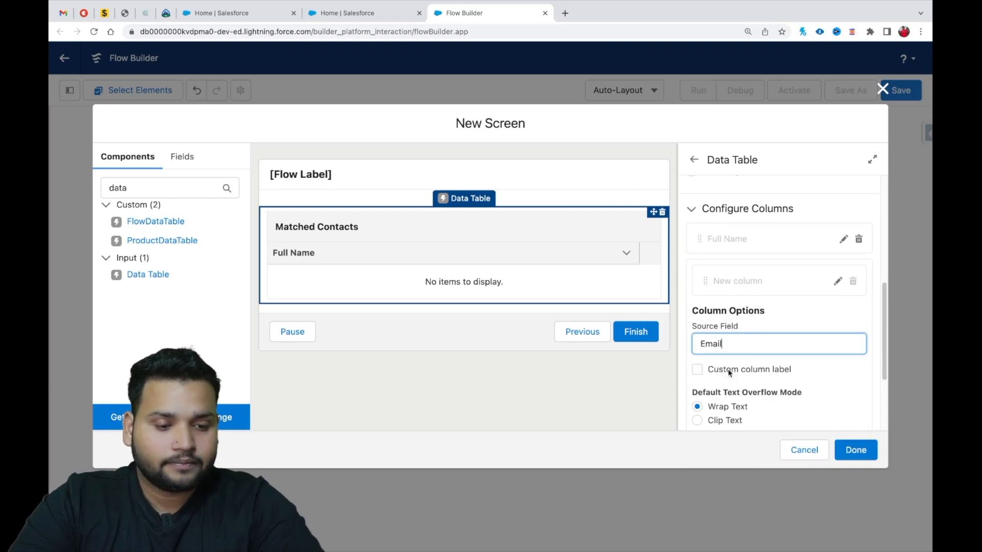
scroll(728, 372, "down", 1)
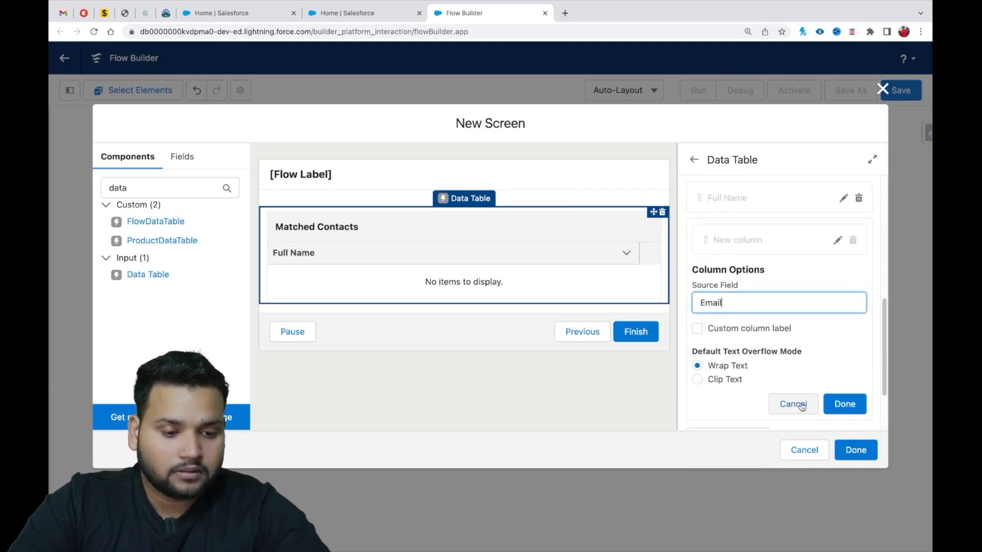
left_click(845, 405)
Add a third data table column with source field HasOptedOutOfEmail, and finish the screen element.
left_click(730, 354)
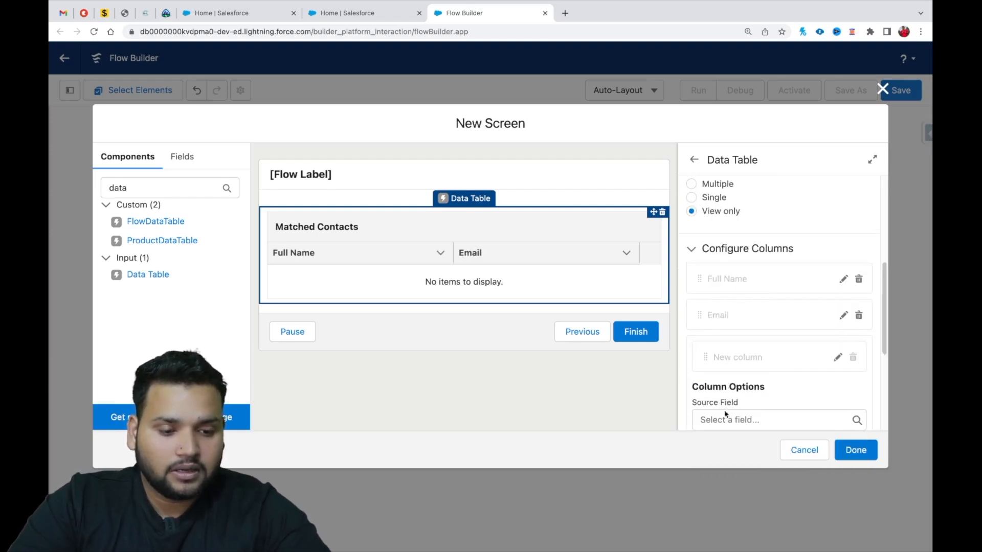
scroll(726, 415, "down", 2)
left_click(729, 346)
type("email")
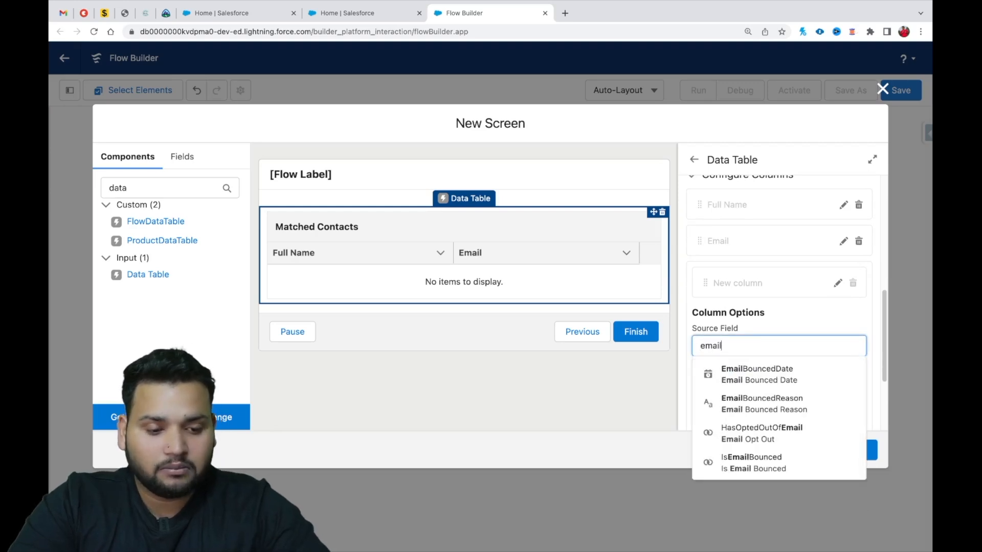
left_click(761, 434)
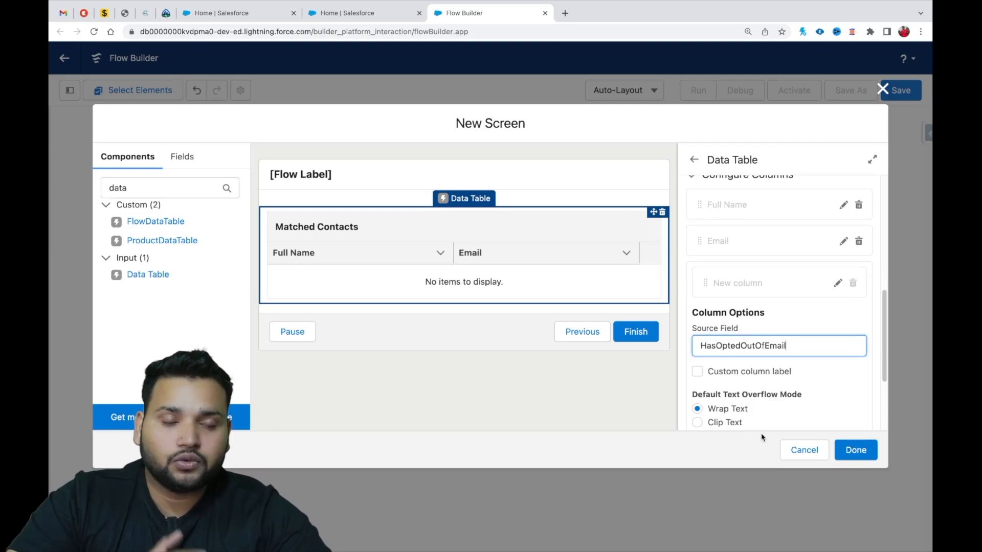
left_click(849, 414)
scroll(852, 417, "down", 1)
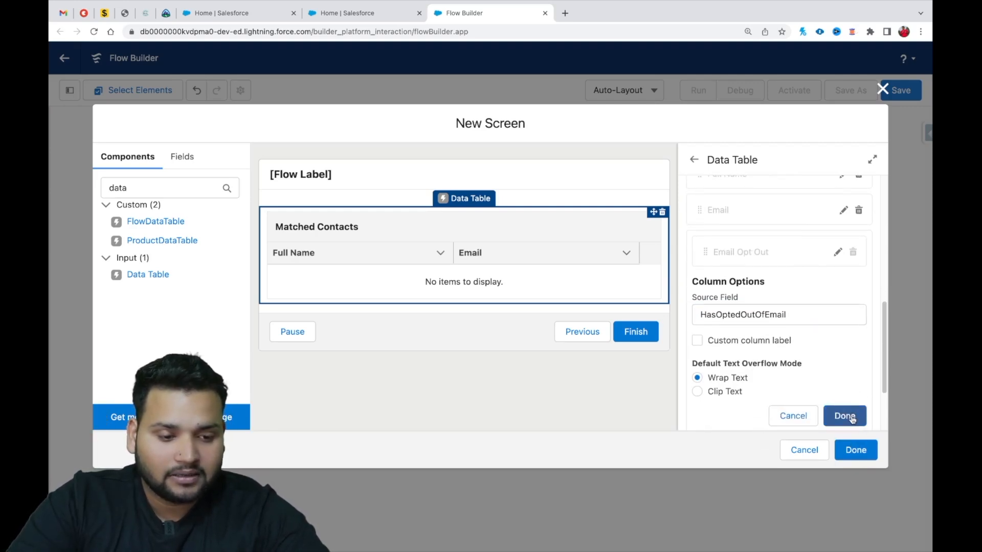
left_click(845, 417)
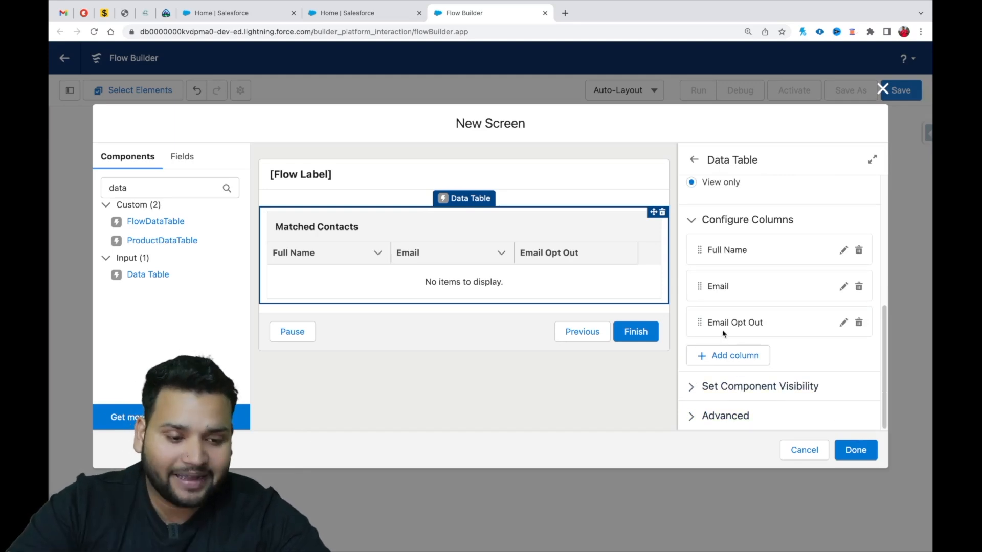
left_click(857, 450)
Save the flow with the label "Email Opt Out Contact Update" and its auto-filled API name, and start debugging it.
left_click_drag(631, 320, 680, 266)
left_click(892, 93)
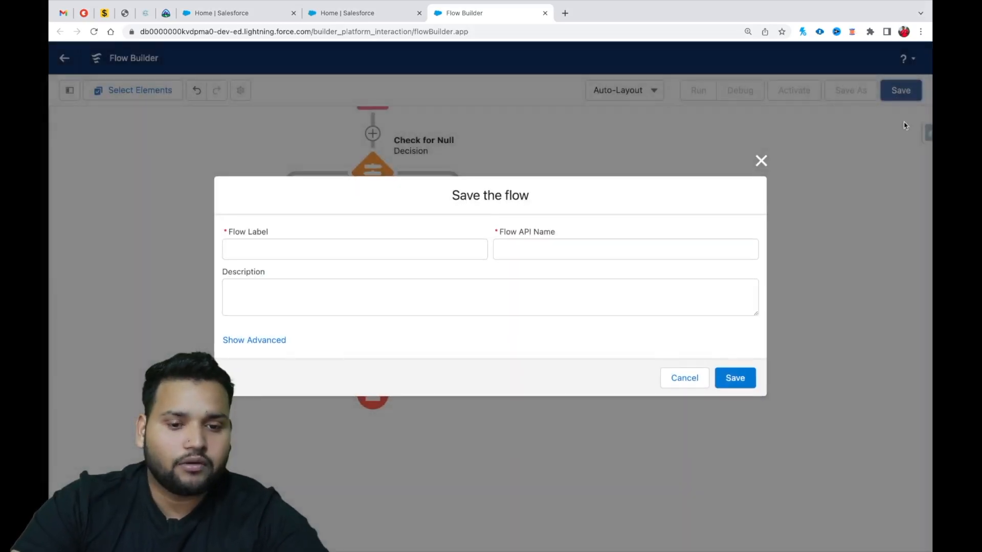
left_click(326, 253)
type("Email Opt Out Functio")
key("ctrl+a")
key("BackSpace")
type("Email Opt Out Contact")
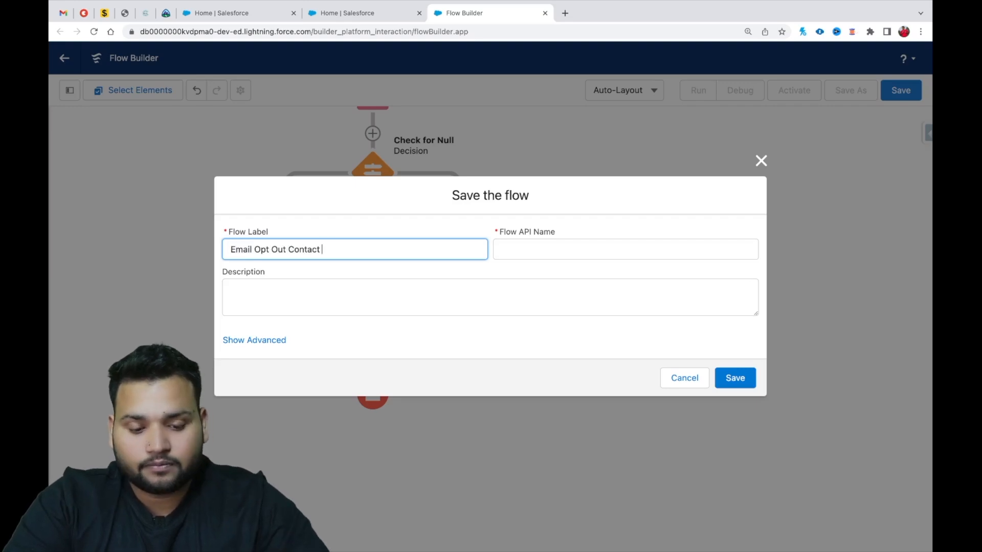
type(" Update")
key("Tab")
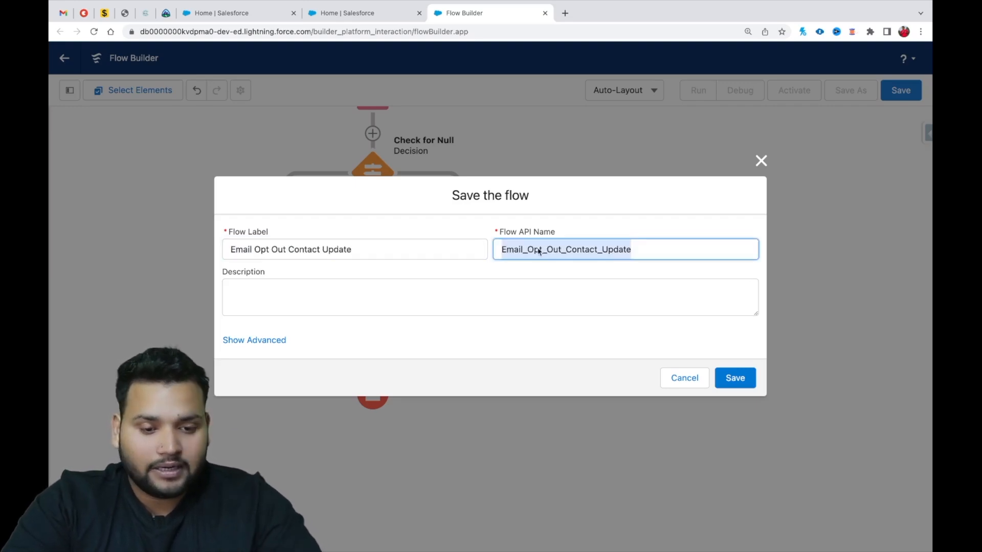
left_click(736, 378)
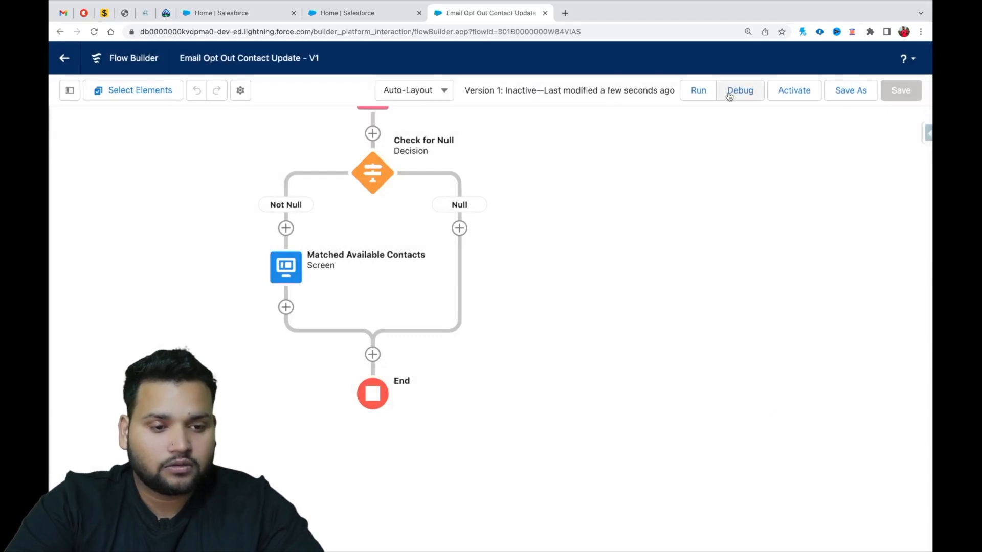
left_click(729, 95)
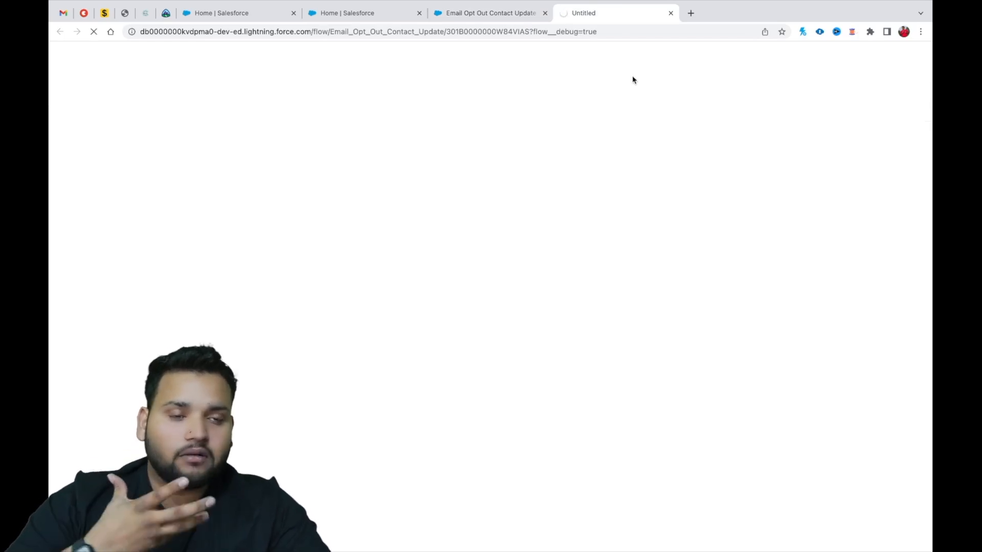
Switch to the Salesforce Sales app and display the All Contacts list view of the Contacts object.
left_click(220, 19)
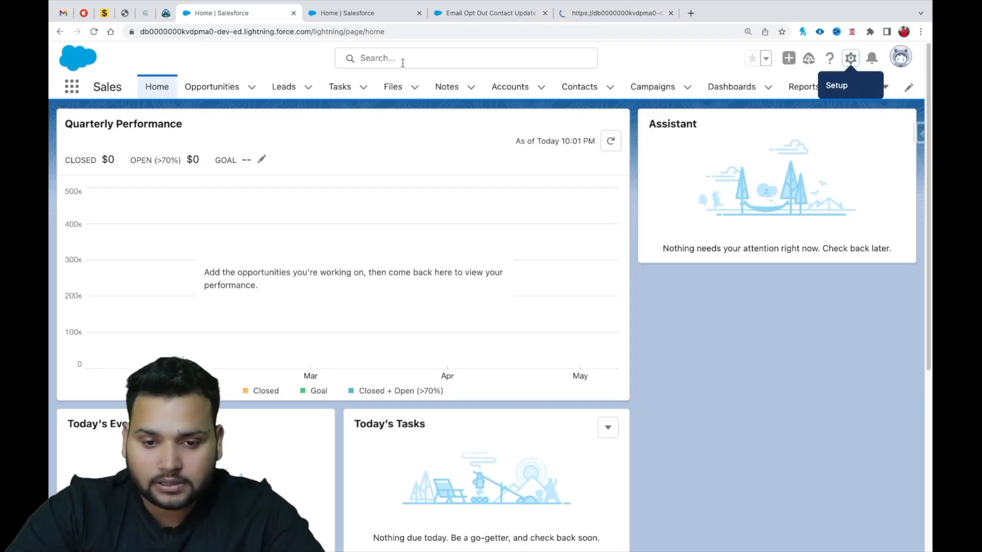
left_click(579, 87)
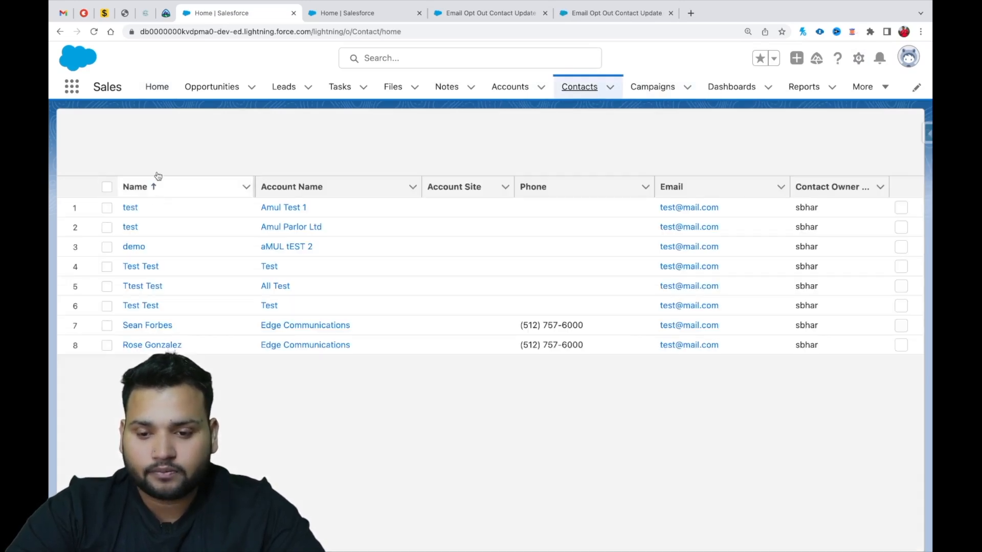
left_click(149, 136)
left_click(152, 181)
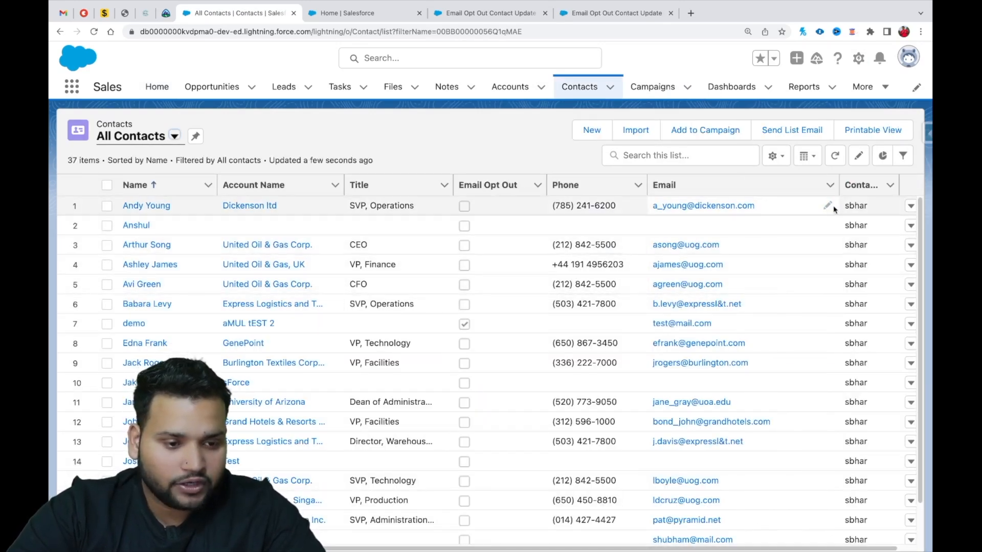
Copy the first contact's email into the Email fields of the second and third contacts, and save the list changes.
left_click(829, 205)
left_click_drag(775, 213, 646, 216)
key("ctrl+c")
key("Escape")
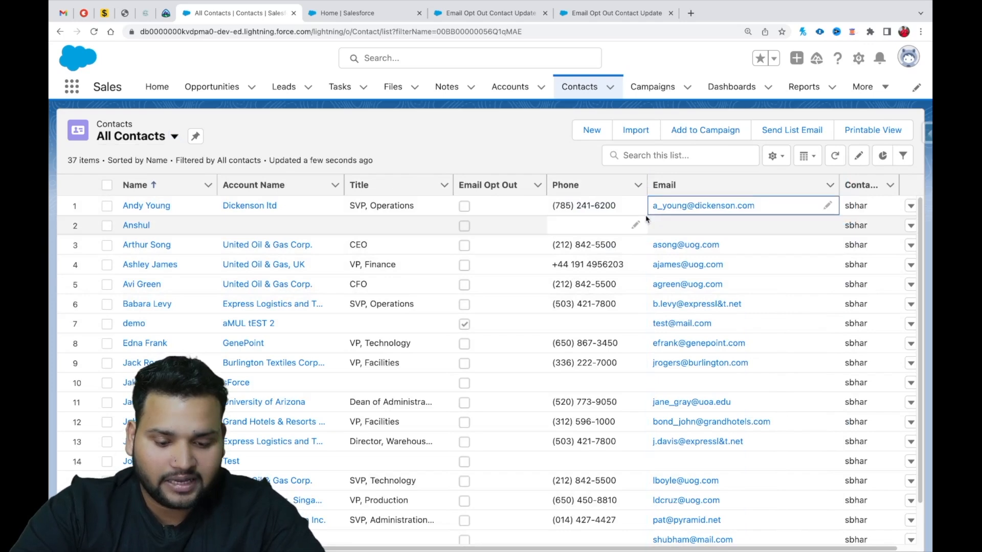
left_click(729, 240)
left_click(826, 226)
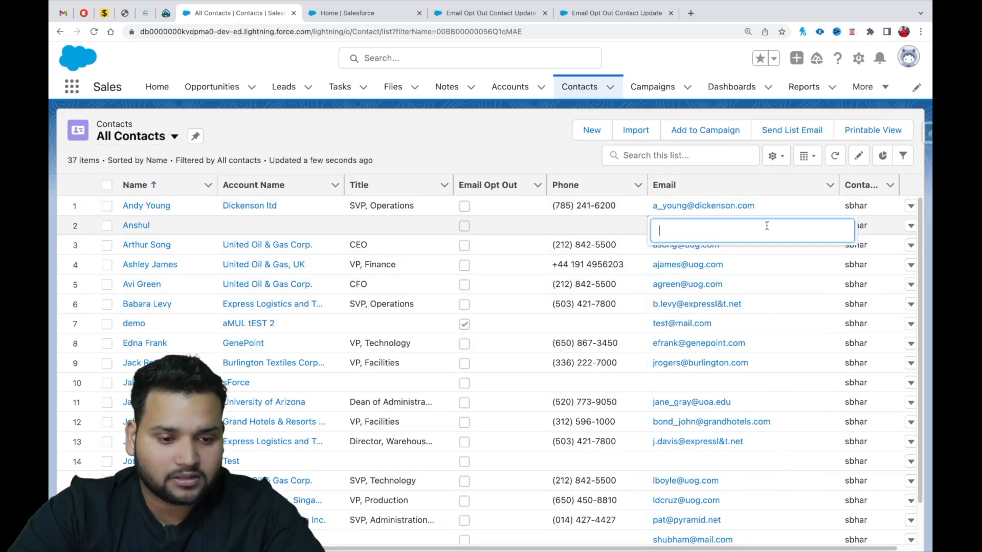
key("ctrl+v")
left_click(824, 245)
key("ctrl+a")
key("ctrl+v")
left_click(765, 311)
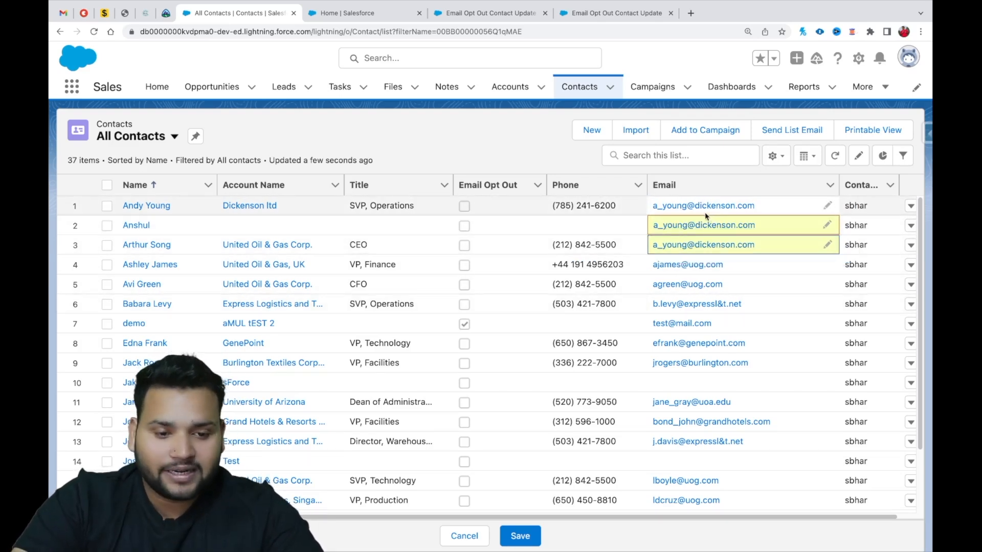
left_click(518, 536)
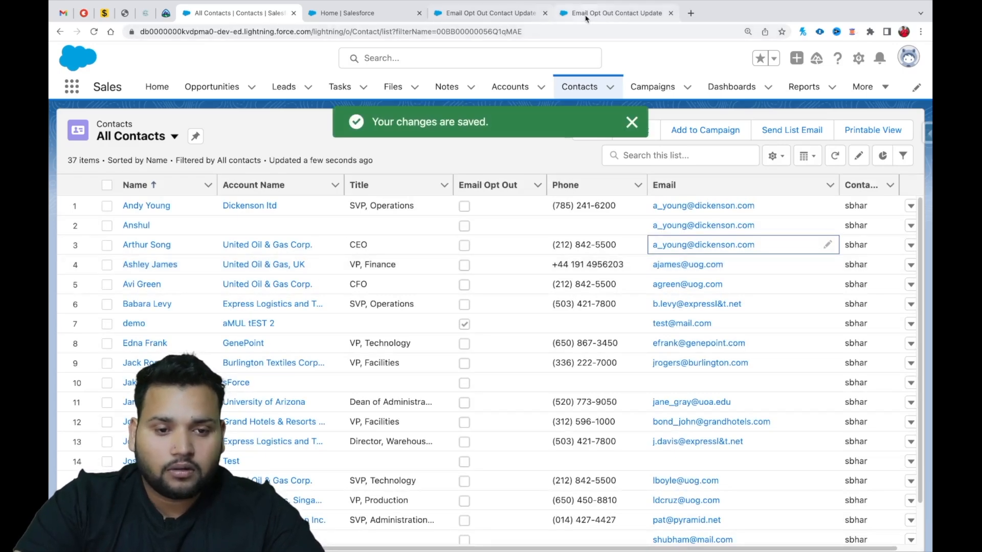
In the flow debug run, provide the copied contact email and advance to the Matched Contacts table.
left_click(614, 14)
left_click(634, 369)
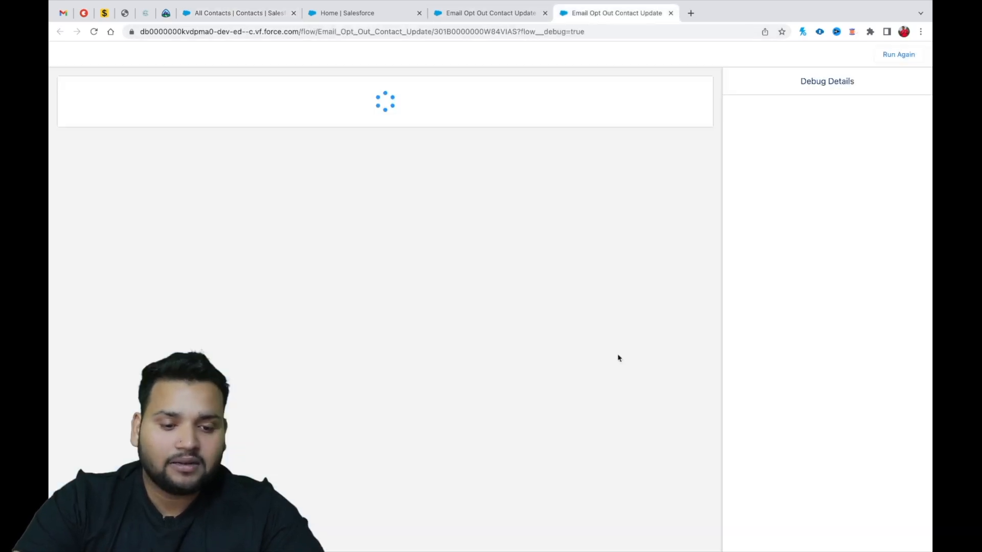
left_click(88, 122)
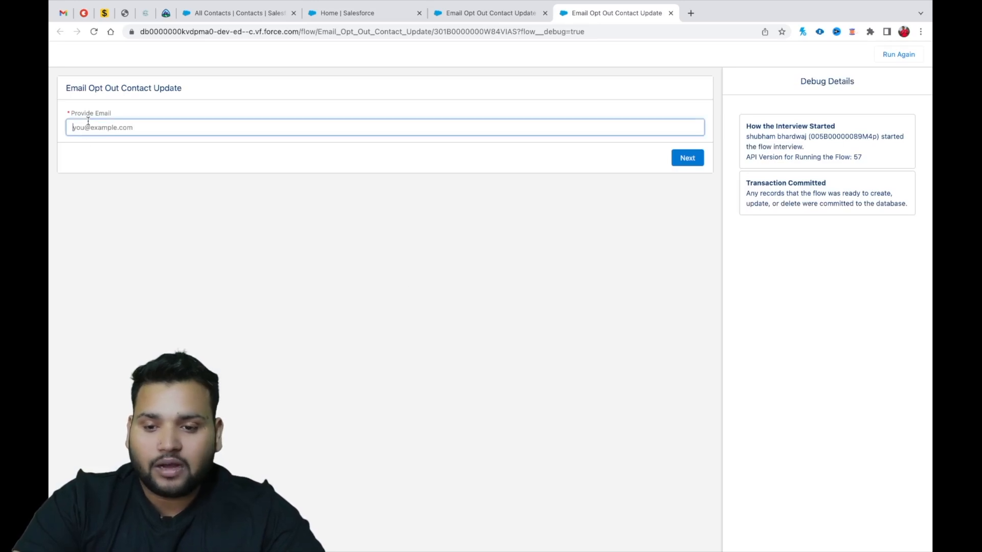
key("ctrl+v")
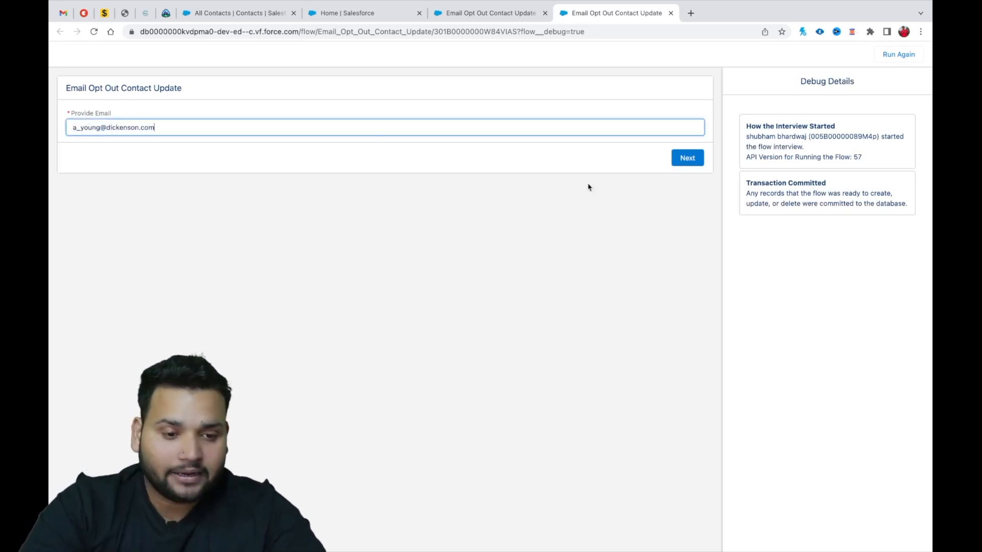
left_click(690, 160)
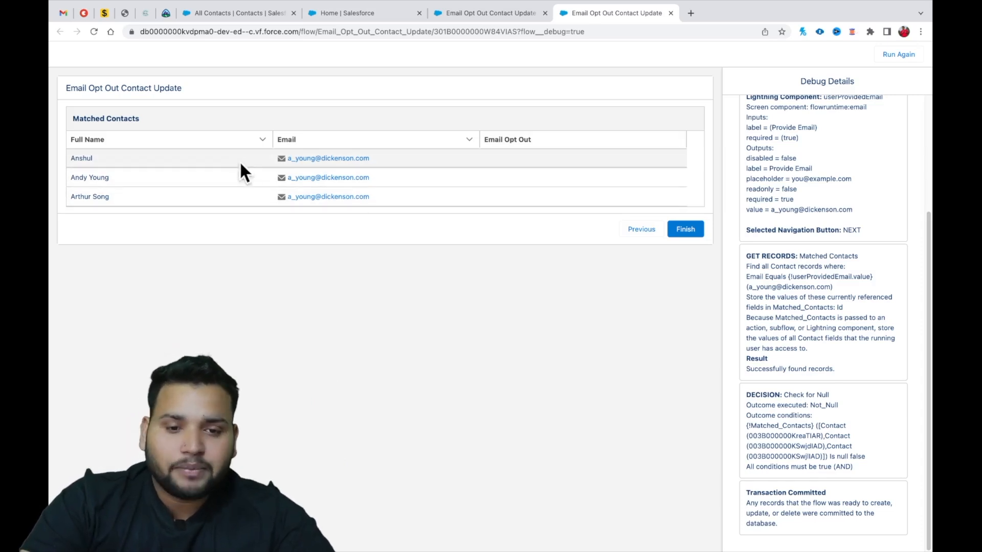
In the flow's Not Null path, add a Loop after the Matched Available Contacts screen with label and API name con.
left_click(472, 12)
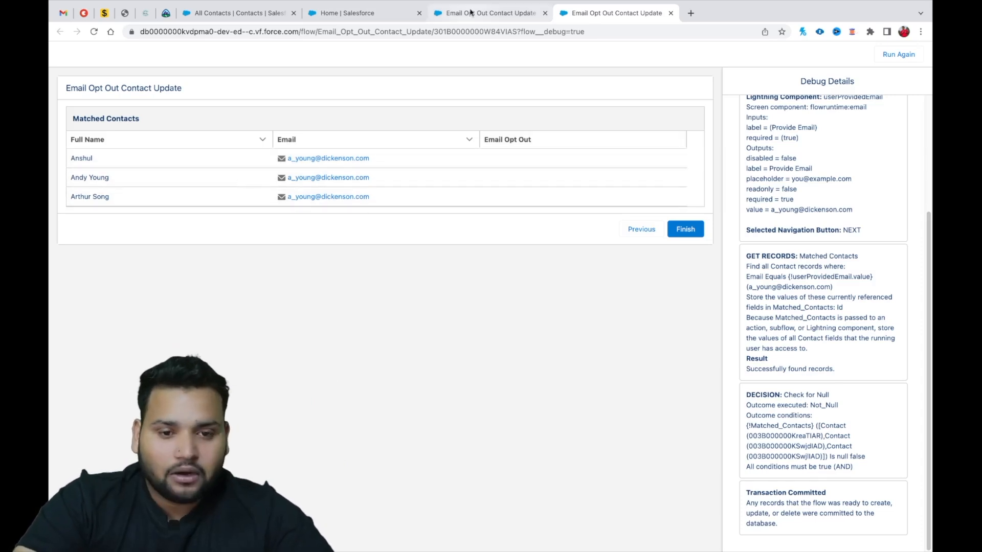
scroll(558, 194, "down", 3)
scroll(588, 286, "up", 2)
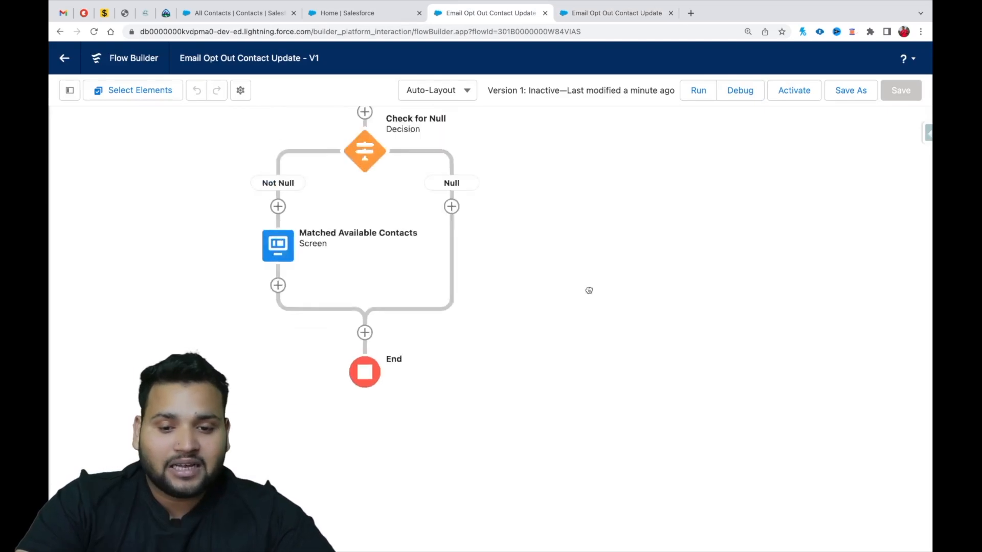
scroll(583, 246, "down", 3)
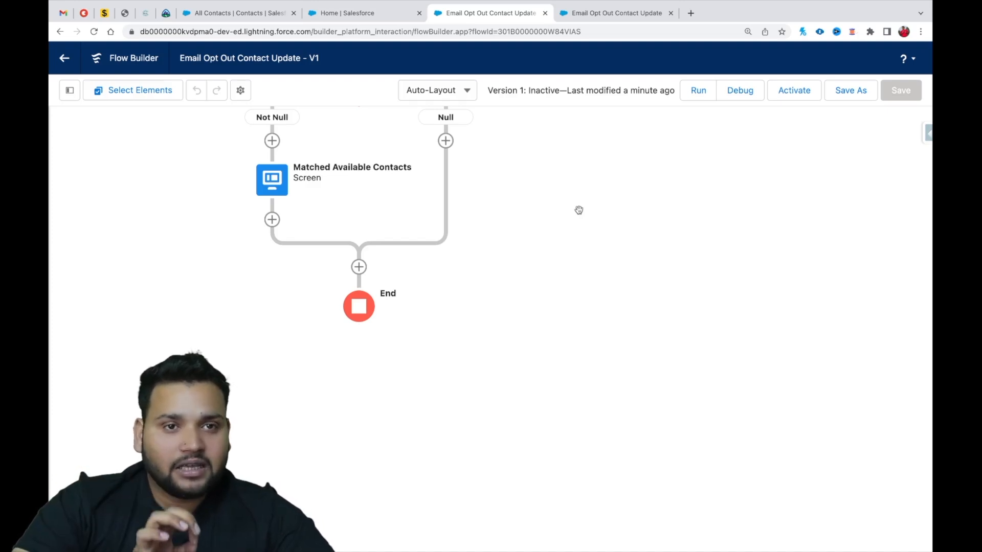
left_click(272, 220)
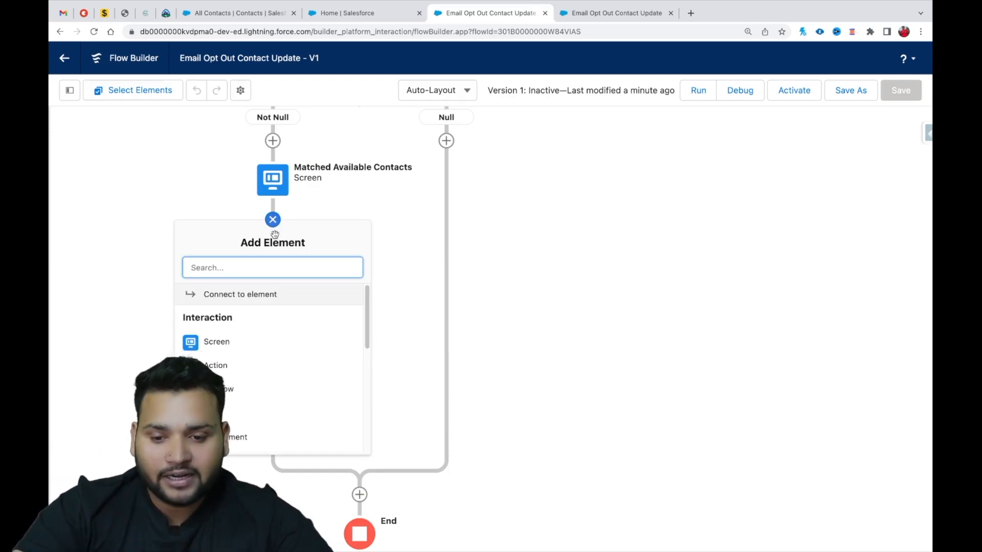
scroll(232, 424, "down", 1)
scroll(232, 424, "down", 2)
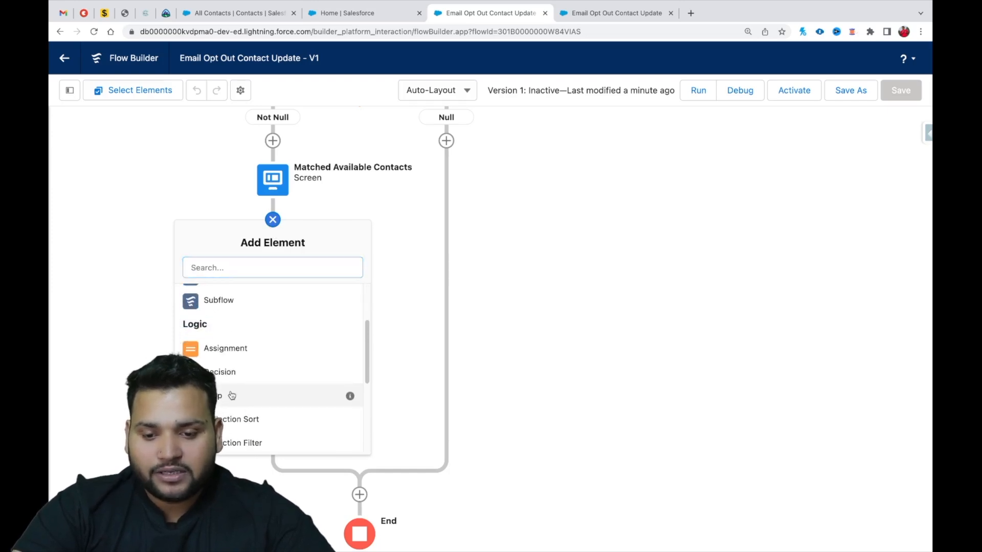
left_click(233, 395)
type("con")
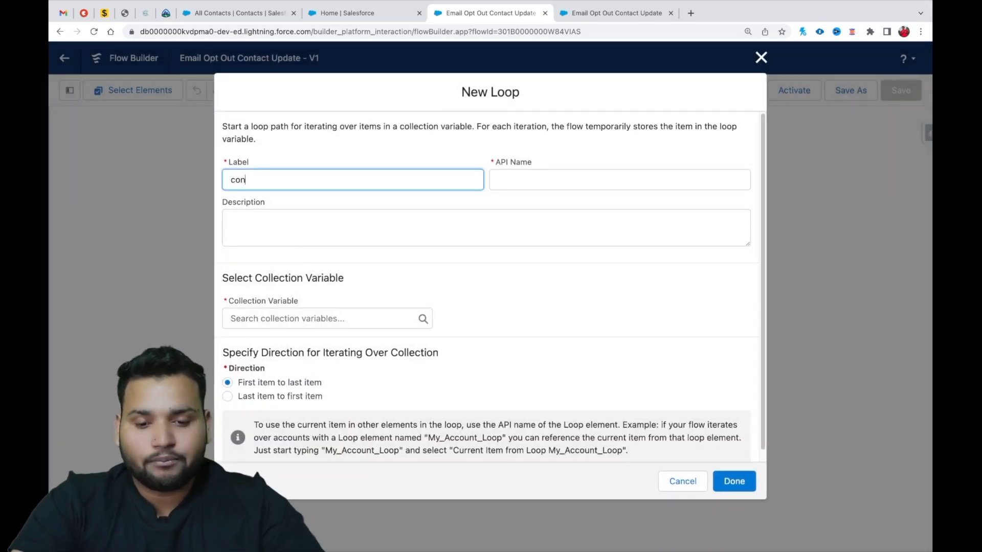
left_click(514, 175)
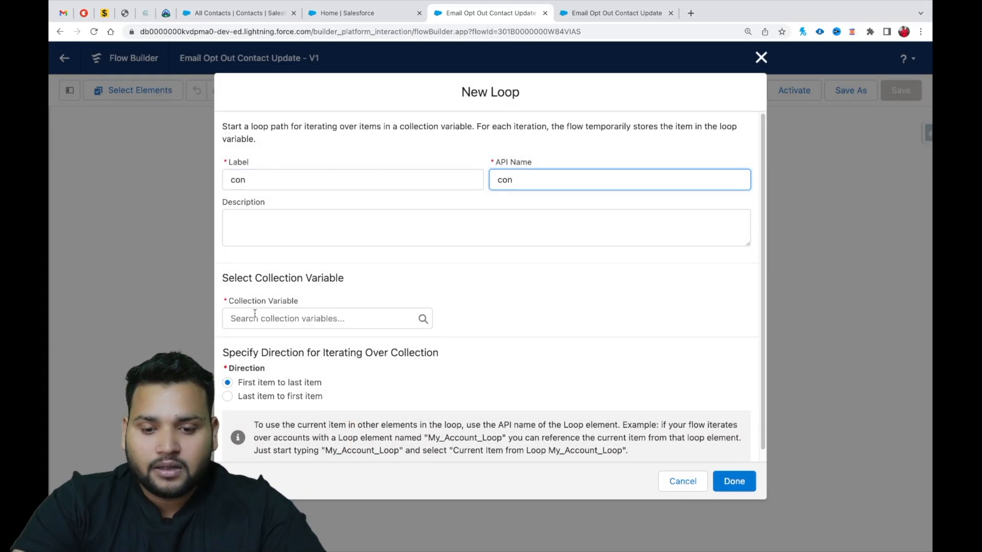
Set the loop's collection variable to Contacts from Matched_Contacts, iterating from first item to last, and finish the loop.
left_click(238, 318)
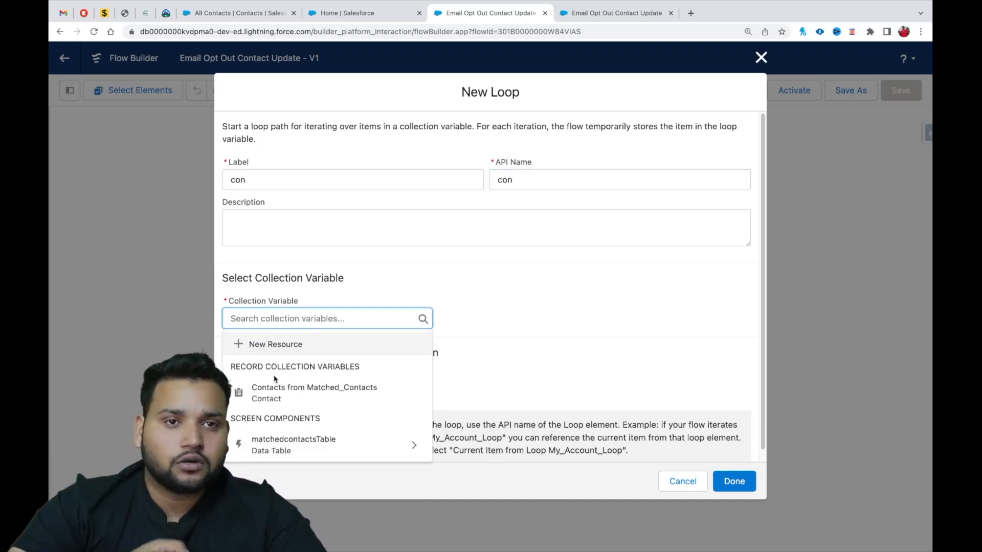
left_click(307, 392)
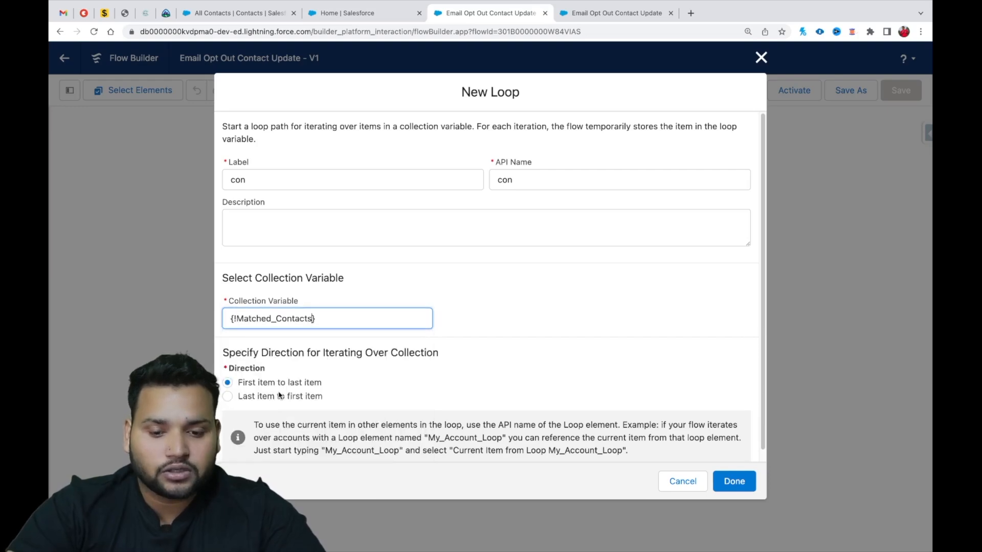
left_click(361, 371)
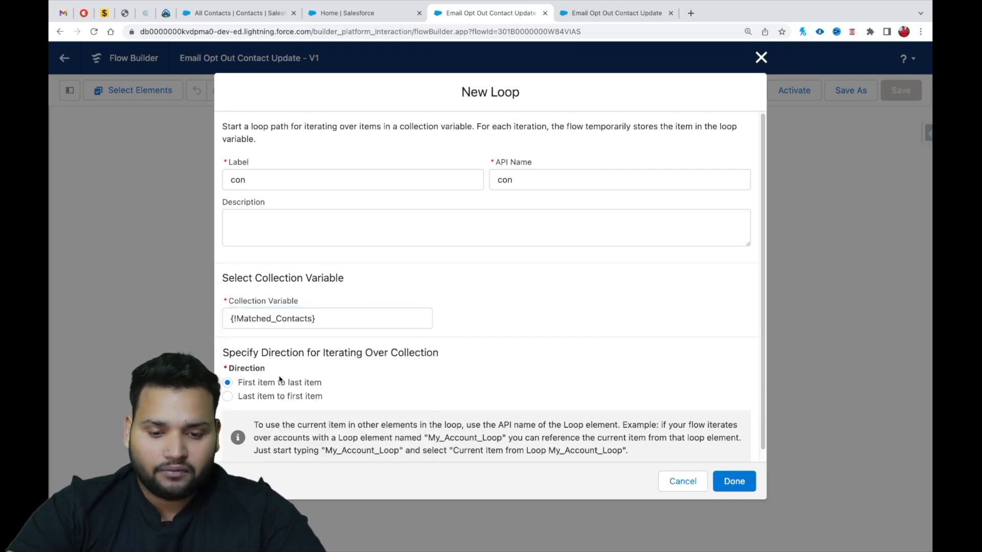
left_click(736, 481)
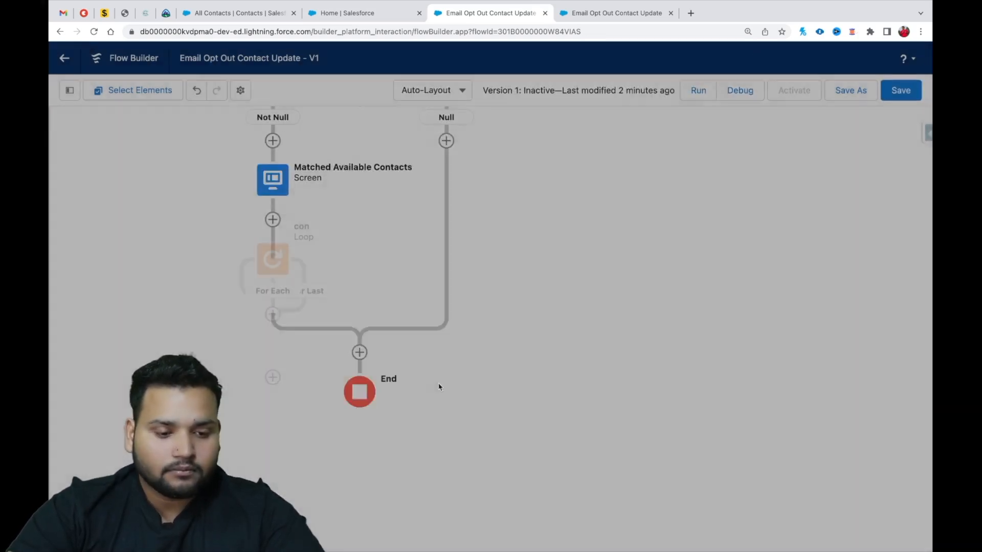
Add an Assignment on the loop's For Each path, labeled "set opt out field" with API name set_opt_out_field.
left_click(273, 314)
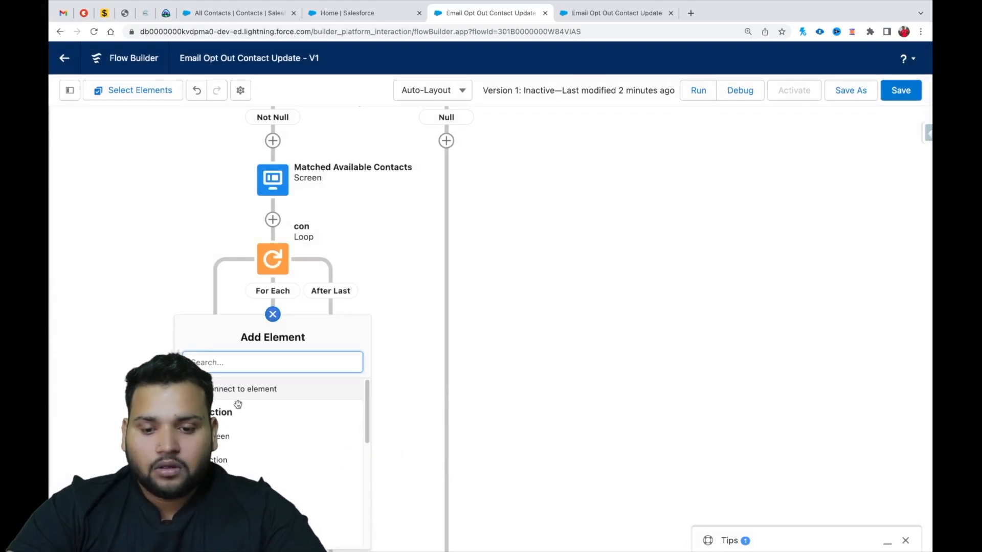
left_click(274, 532)
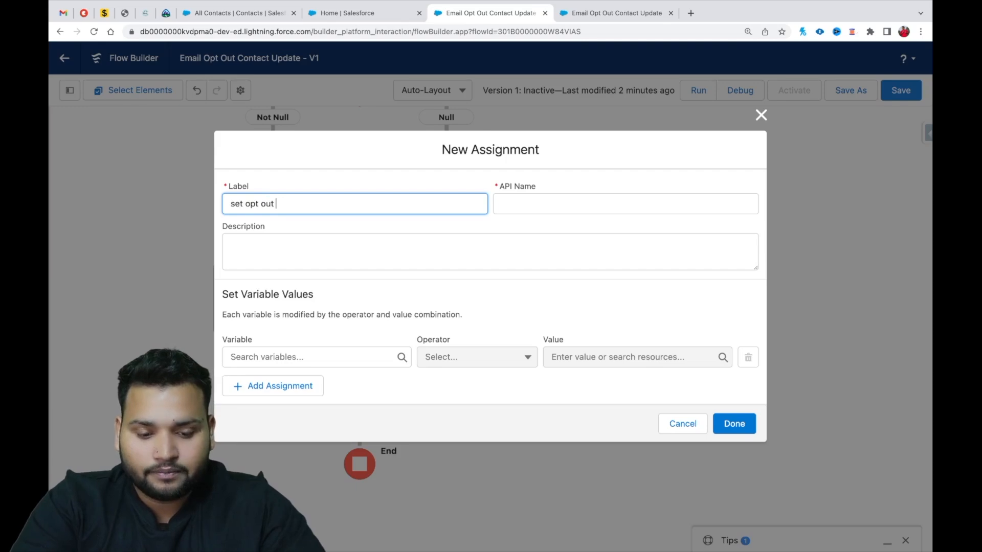
type("eld")
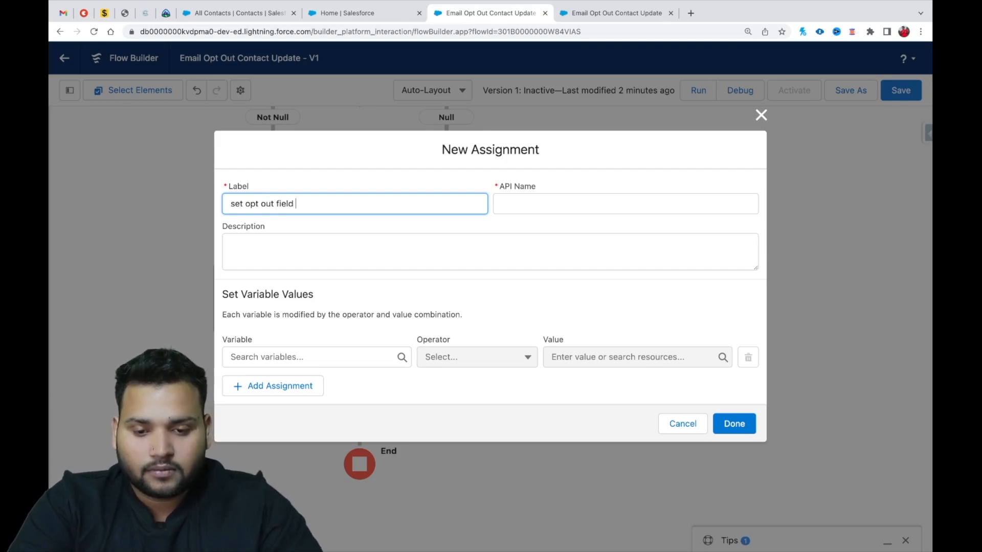
left_click(519, 203)
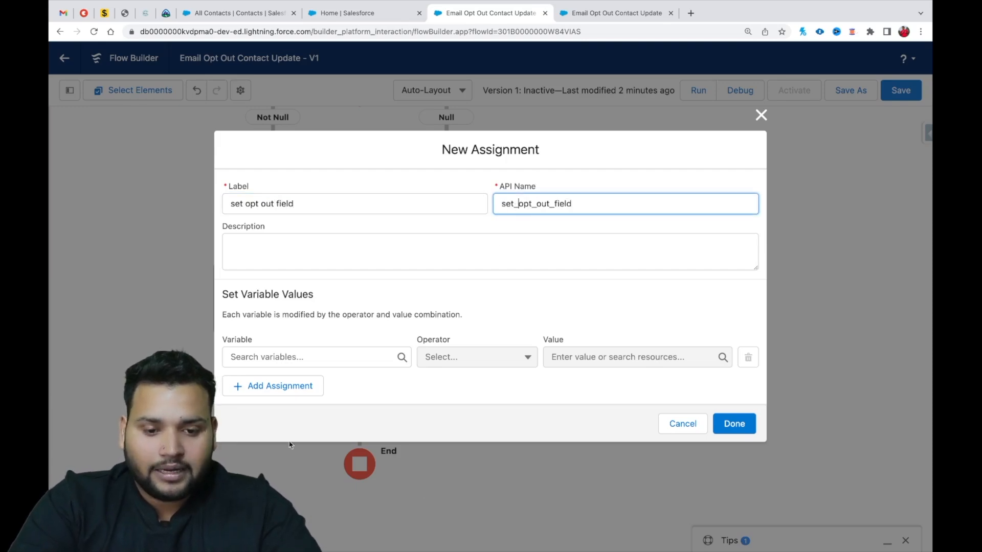
Assign the global constant True to HasOptedOutOfEmail of the current item from loop con, using the Equals operator.
left_click(258, 363)
type("con")
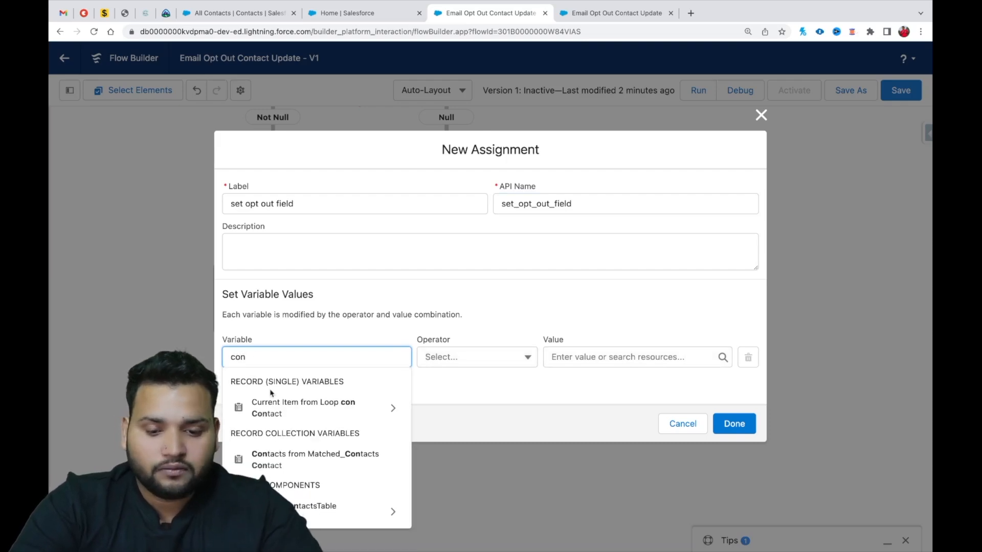
left_click(293, 422)
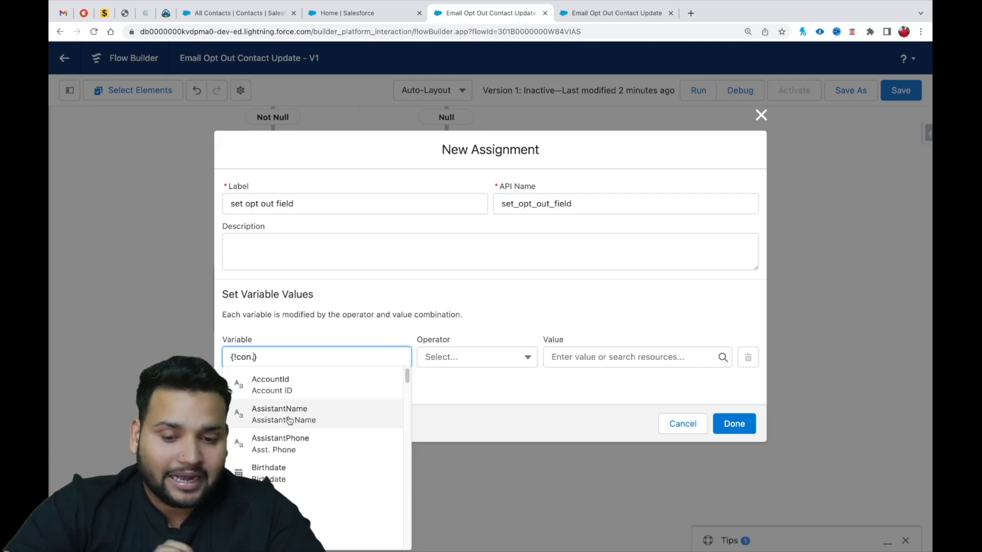
type("has")
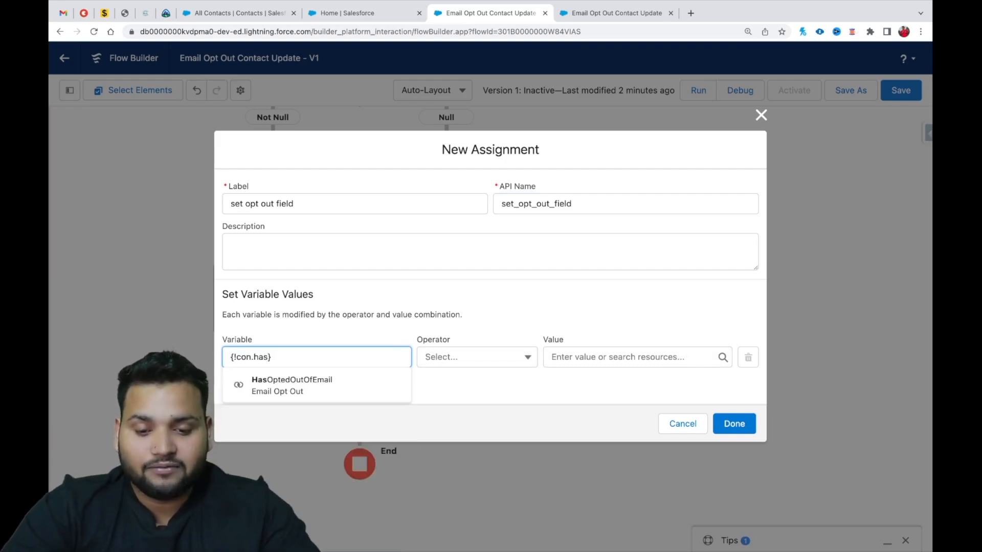
left_click(265, 387)
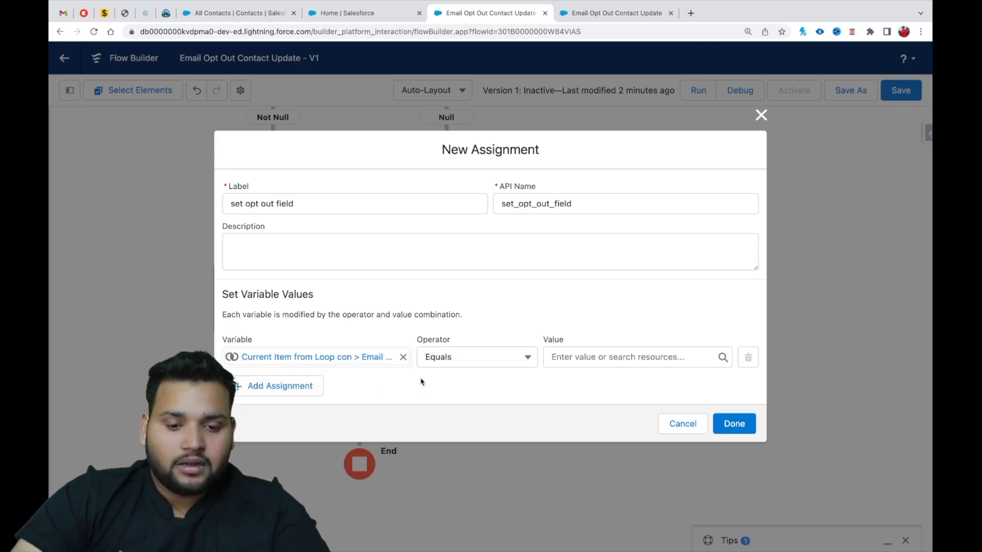
left_click(588, 357)
type("true")
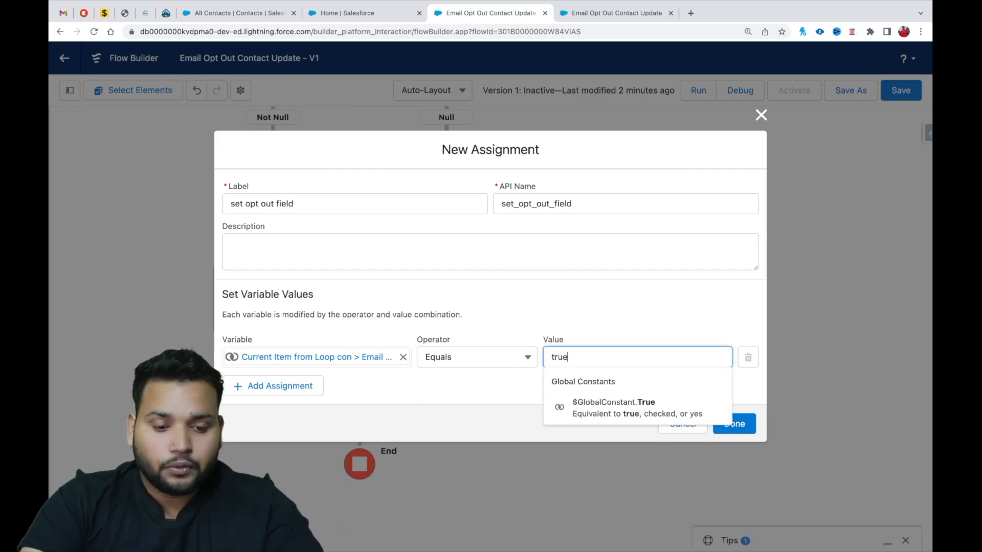
left_click(607, 405)
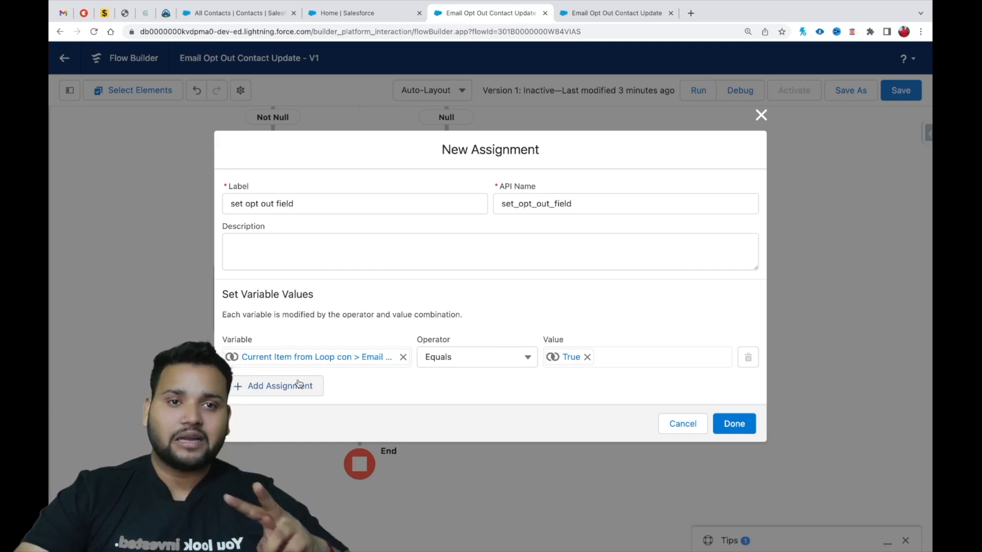
Add a second assignment row and begin a new Variable resource for it with the API name cons.
left_click(271, 392)
left_click(265, 380)
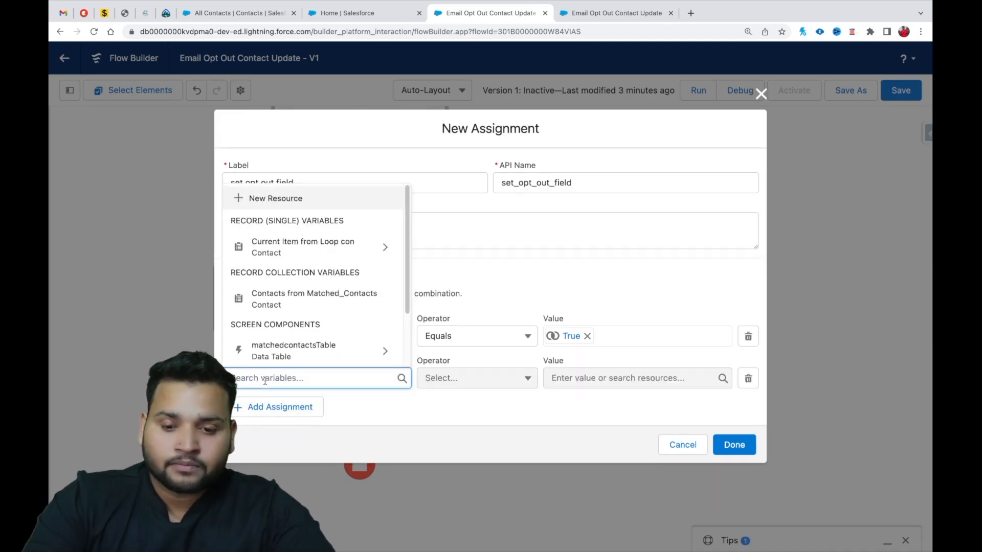
left_click(272, 201)
left_click(282, 242)
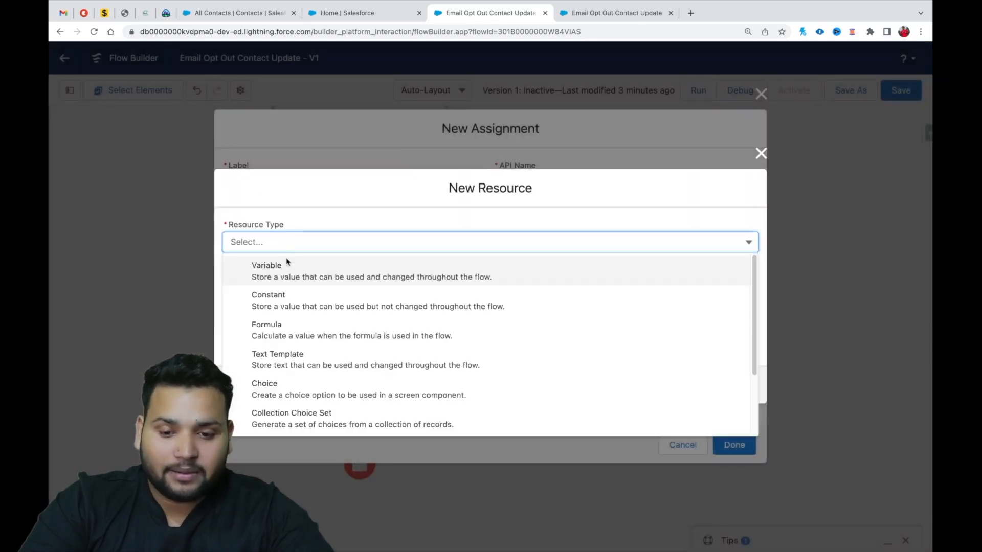
left_click(287, 262)
left_click(285, 267)
type("con")
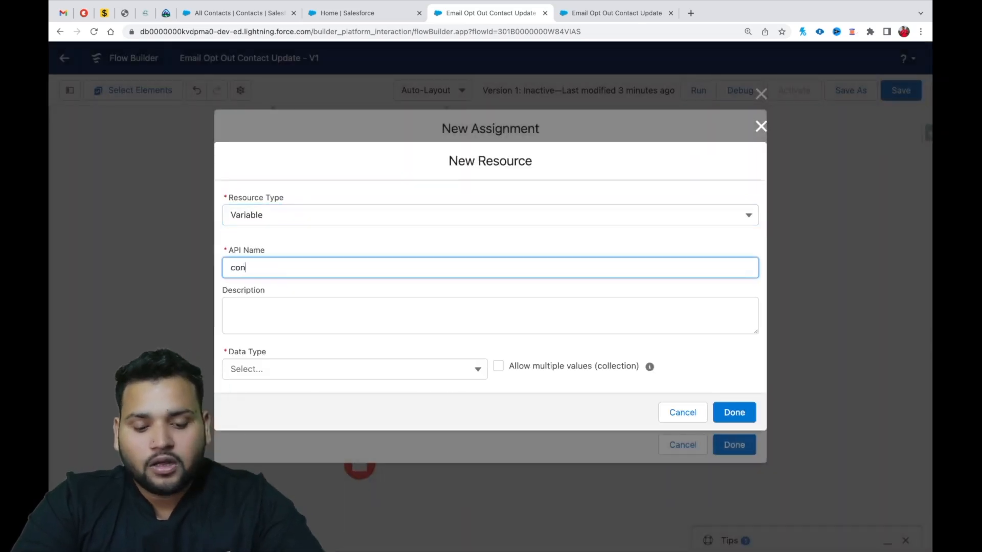
type("s")
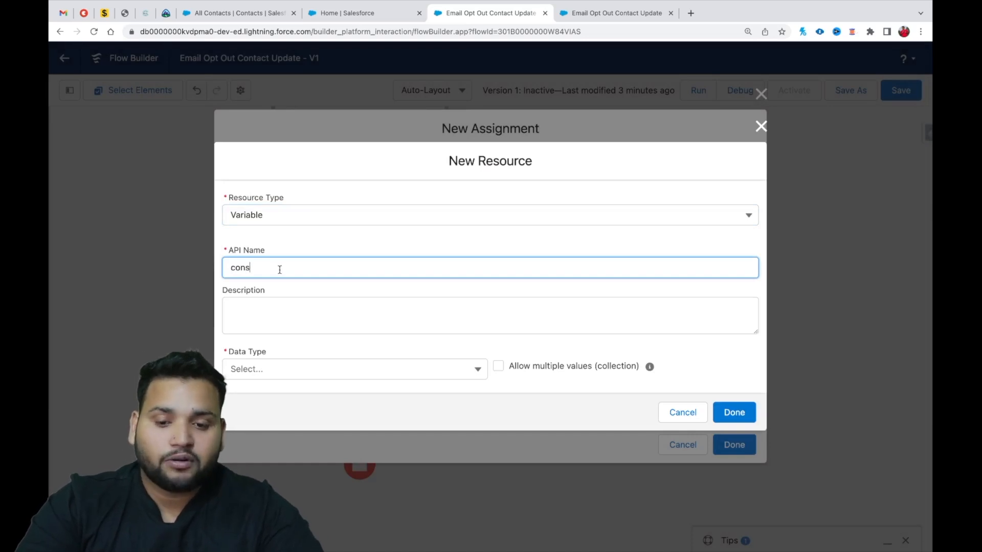
Define the cons variable as a Record collection of the Contact object, allowing multiple values, and finish the resource.
left_click(250, 372)
left_click(267, 212)
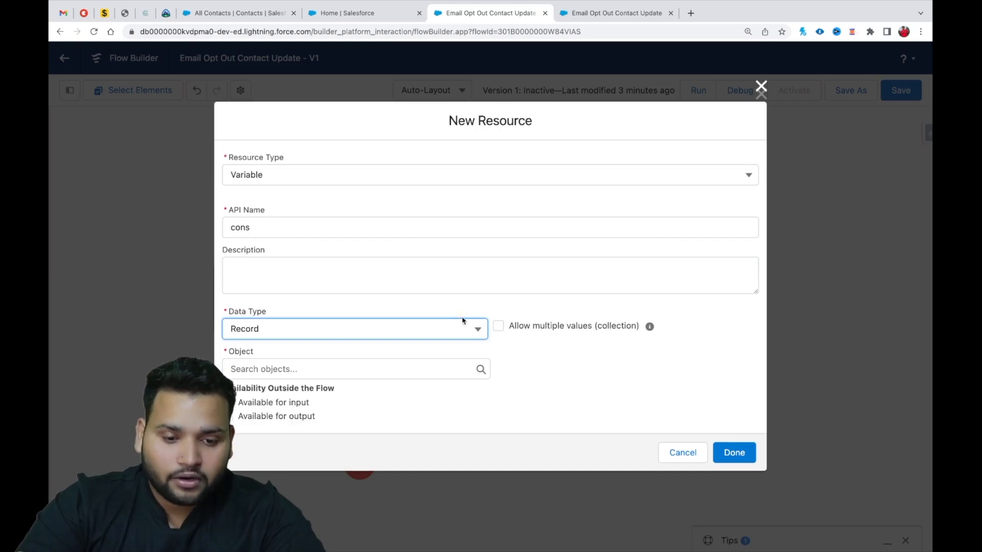
left_click(499, 326)
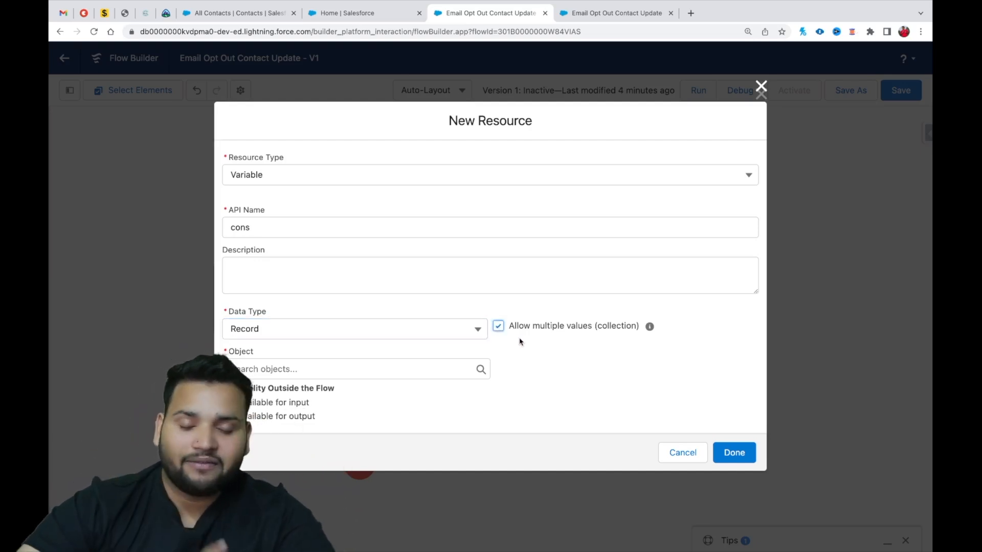
left_click(312, 368)
type("con")
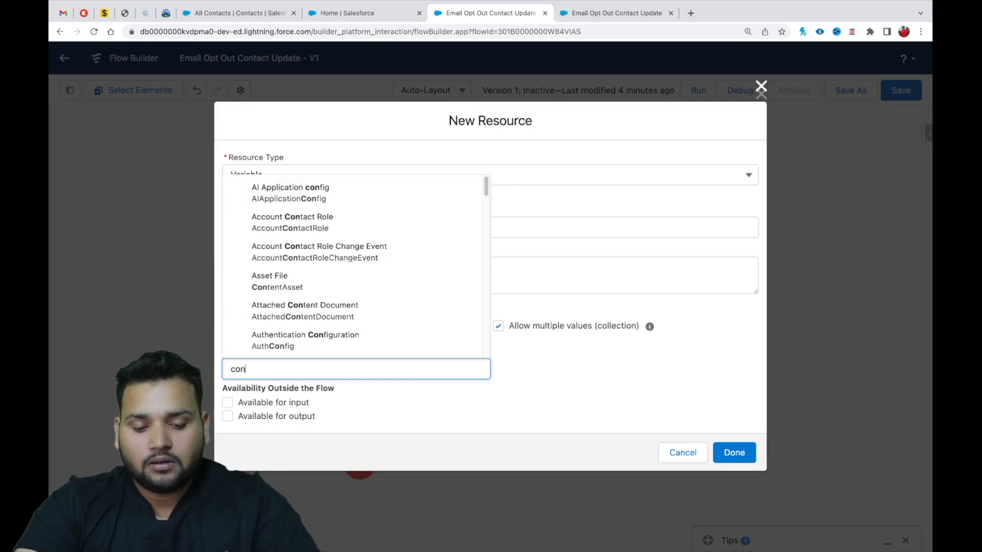
type("tact")
left_click(290, 286)
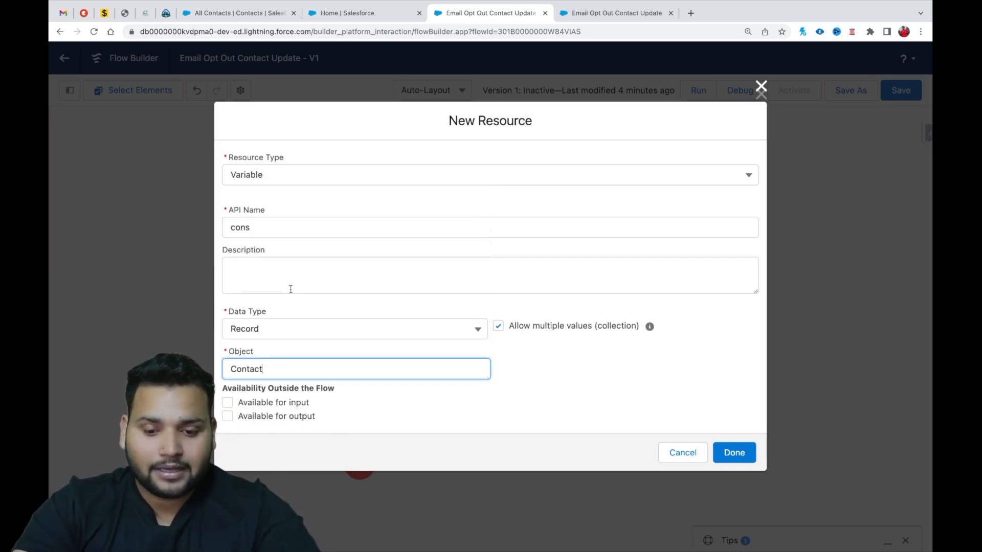
left_click(739, 452)
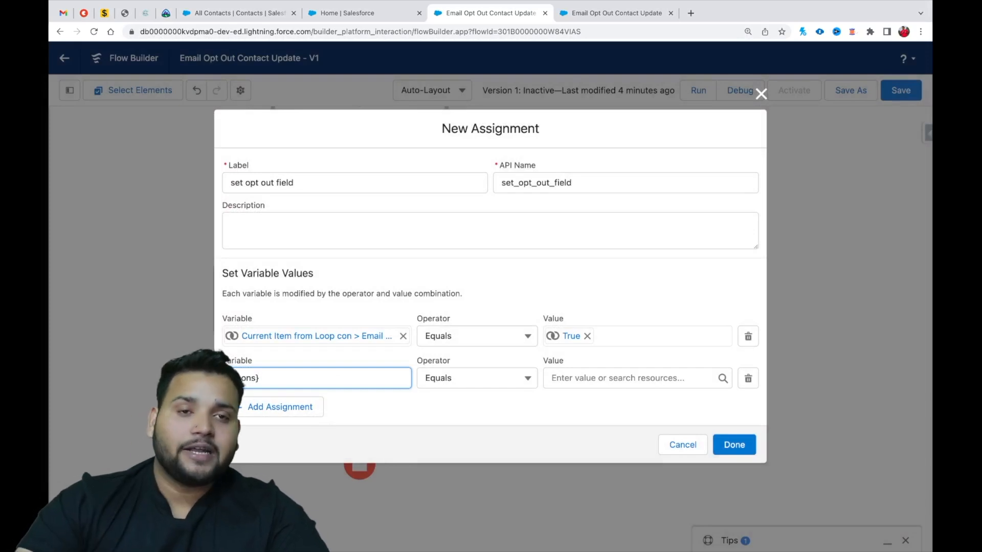
Add the current item from loop con to the cons collection using the Add operator, and finish the assignment.
left_click(472, 378)
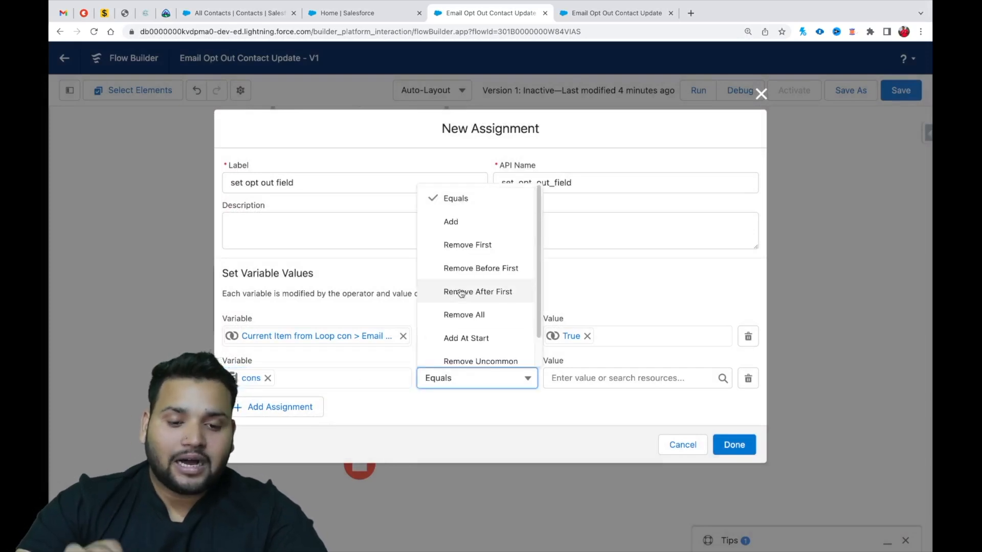
left_click(461, 221)
left_click(575, 378)
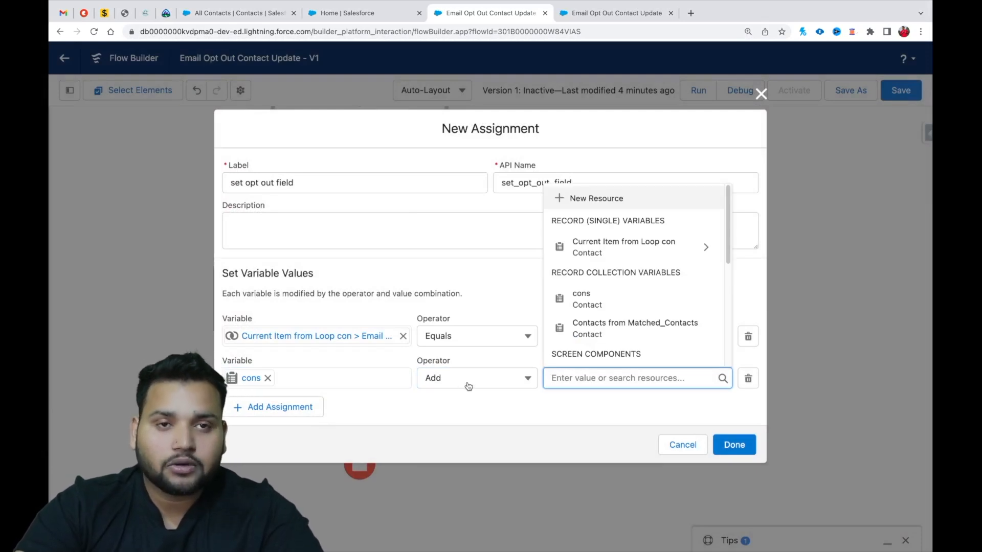
left_click(505, 433)
left_click(576, 378)
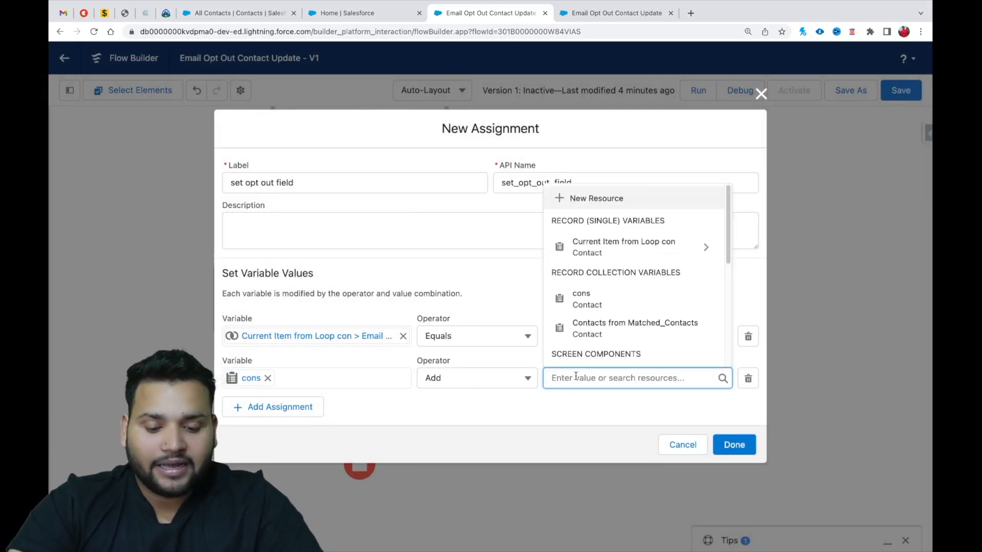
type("con")
left_click(596, 225)
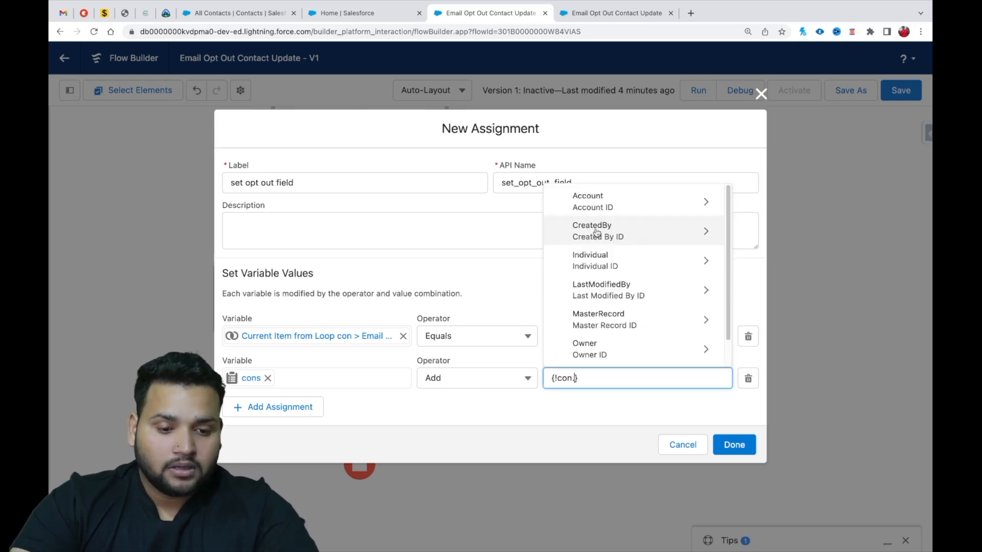
key("BackSpace")
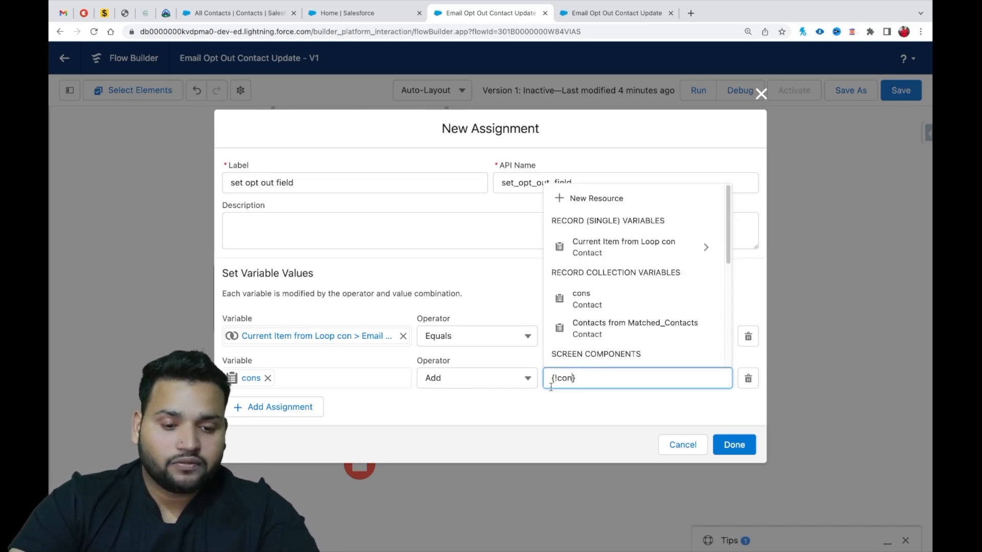
left_click(551, 412)
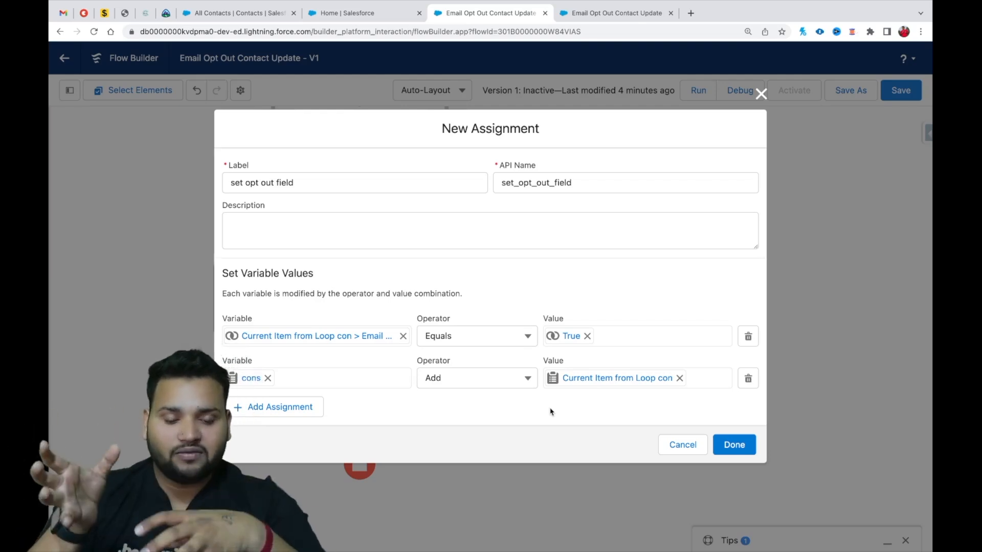
left_click(734, 446)
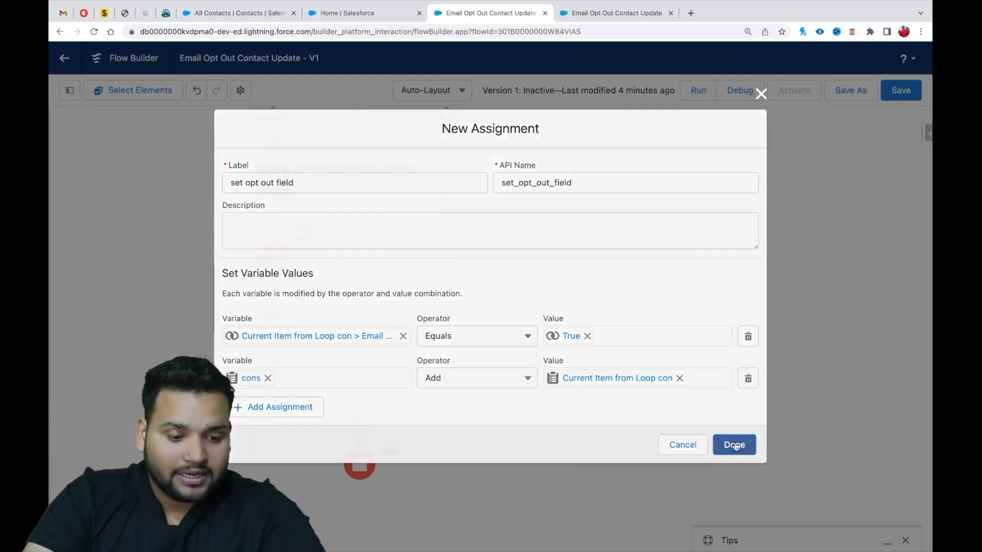
Review the variable values of the set opt out field assignment without changing them.
left_click_drag(594, 305, 669, 326)
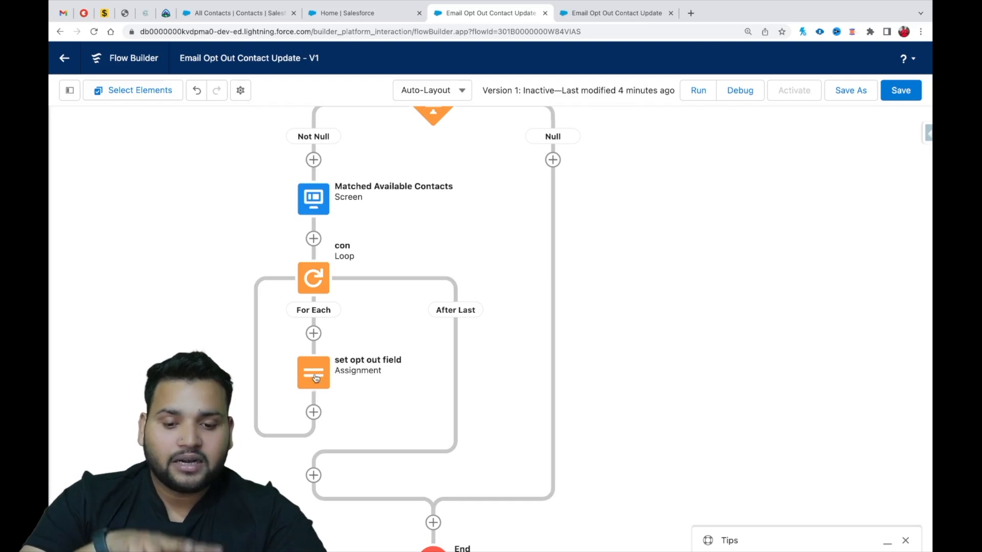
double_click(322, 378)
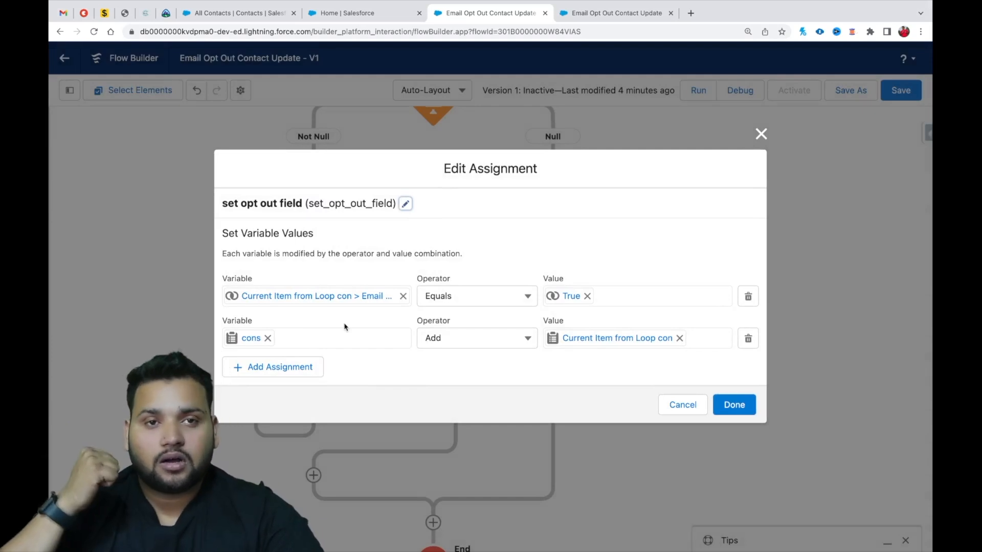
left_click(761, 134)
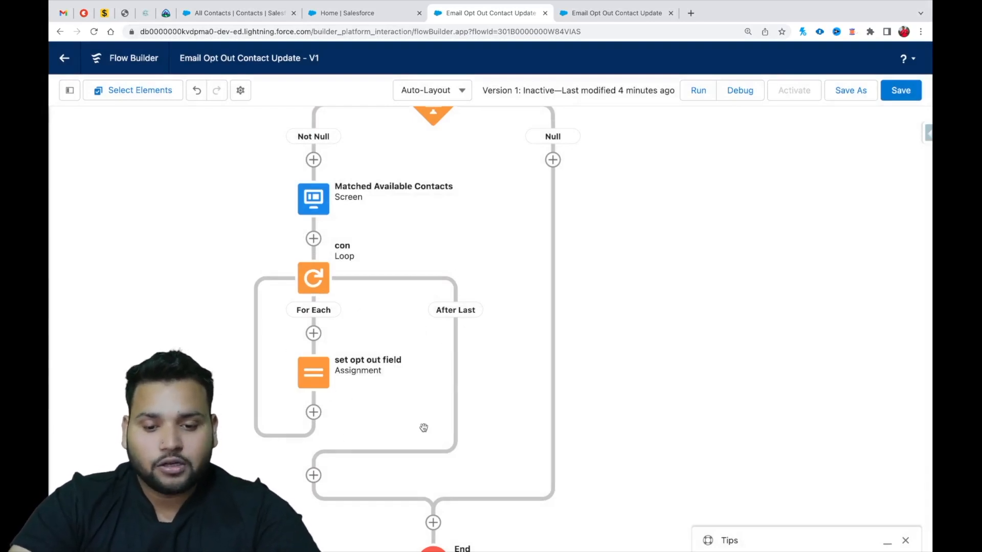
Add an Update Records element after the loop's After Last path, labeled Update Contacts with API name Update_Contacts.
left_click(314, 478)
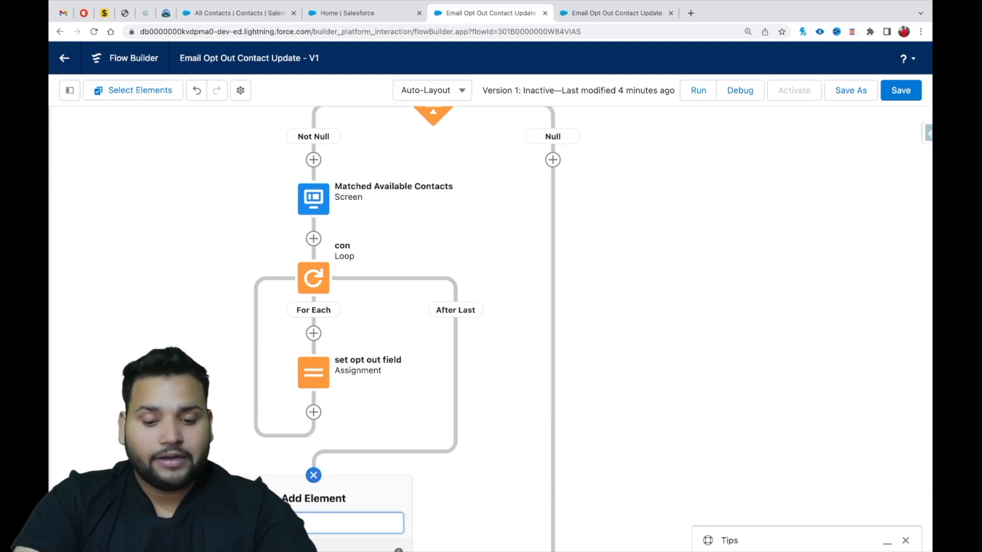
type("update")
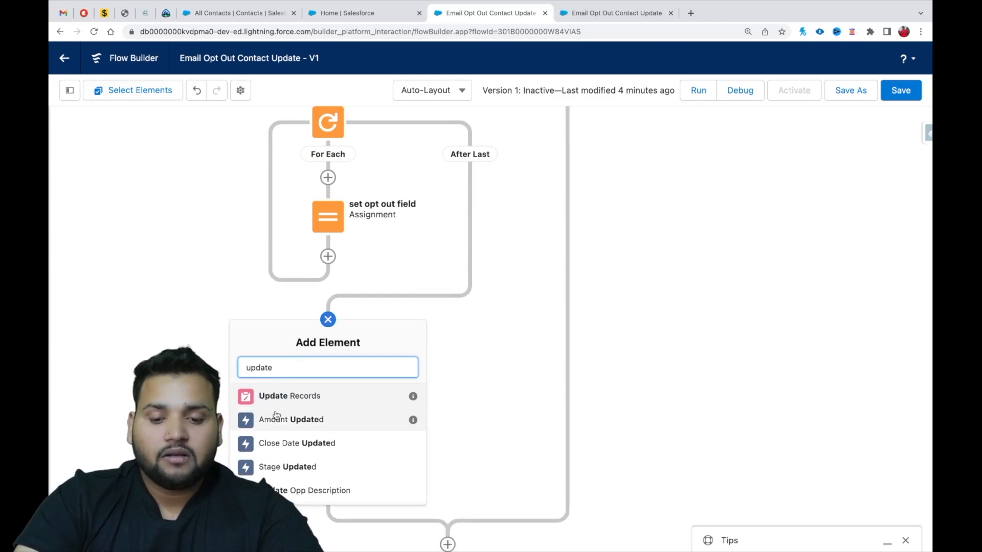
left_click(279, 398)
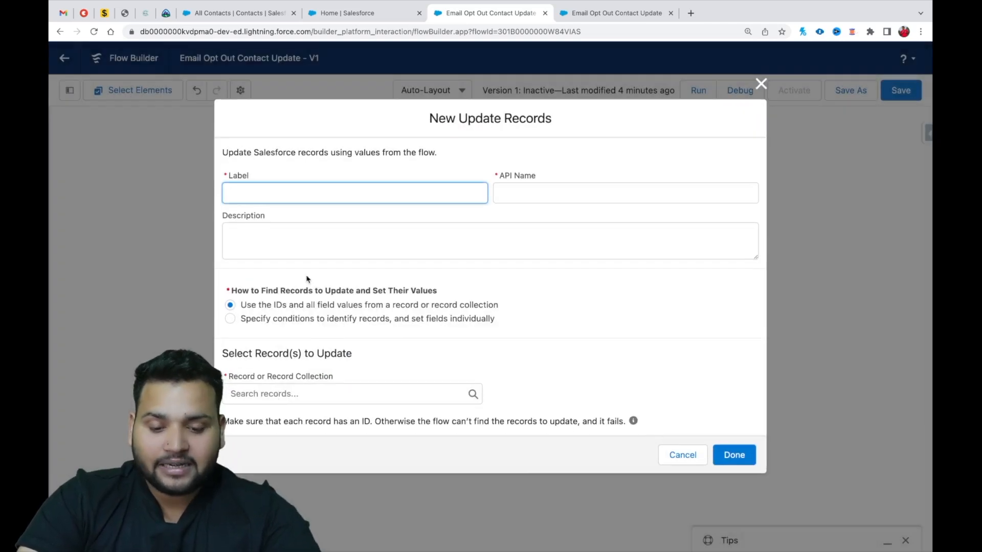
type("Update Co")
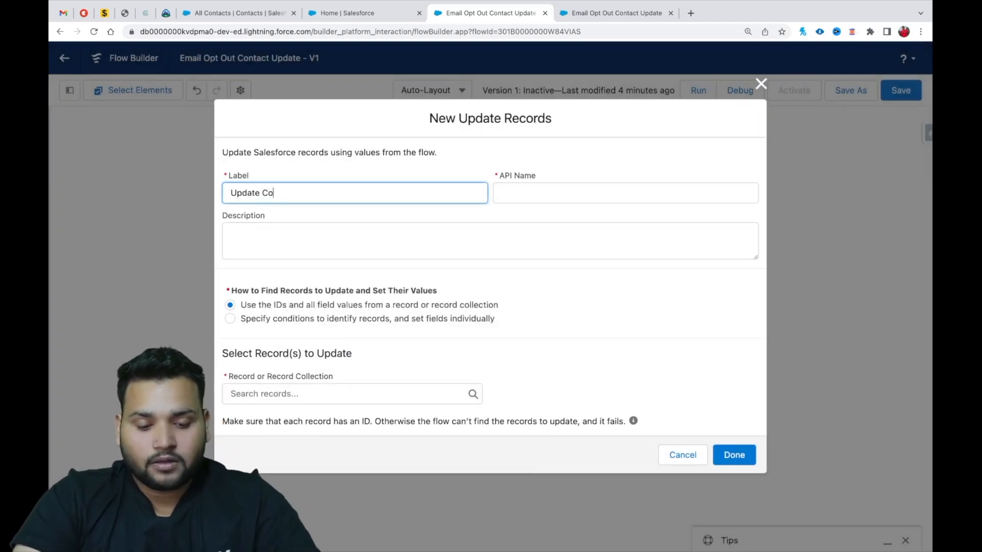
type("ntacts")
key("Tab")
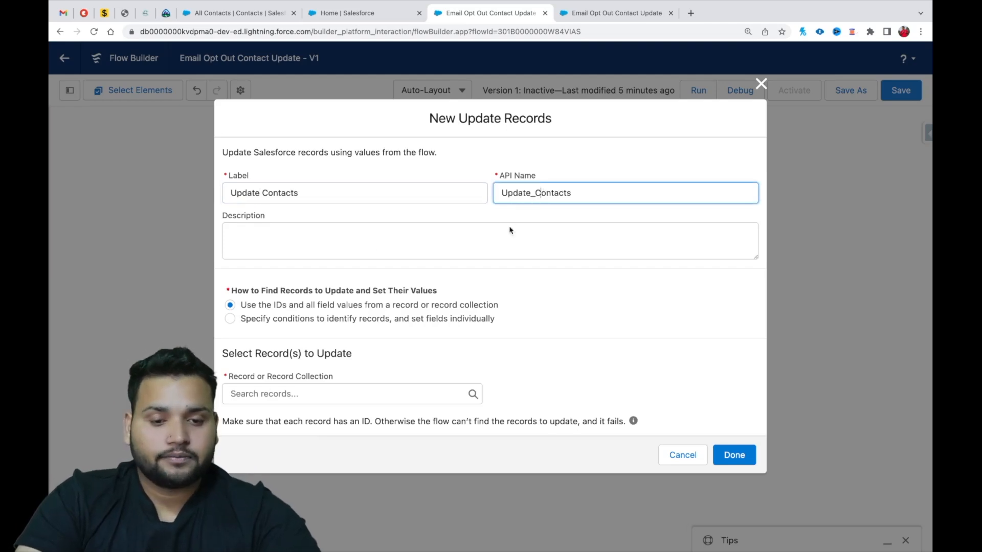
Select the cons record collection as the records to update and finish the Update Contacts element.
left_click(251, 398)
left_click(609, 398)
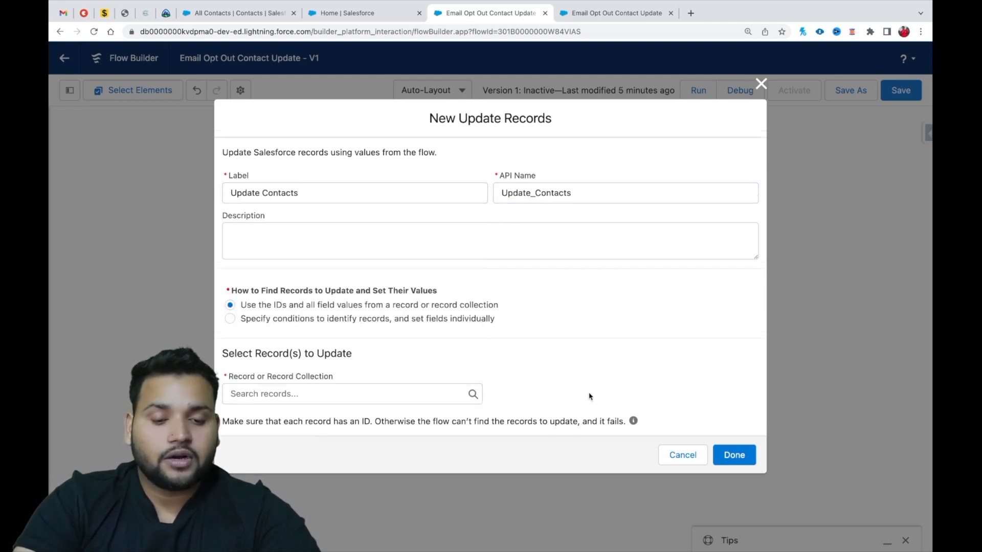
left_click(321, 391)
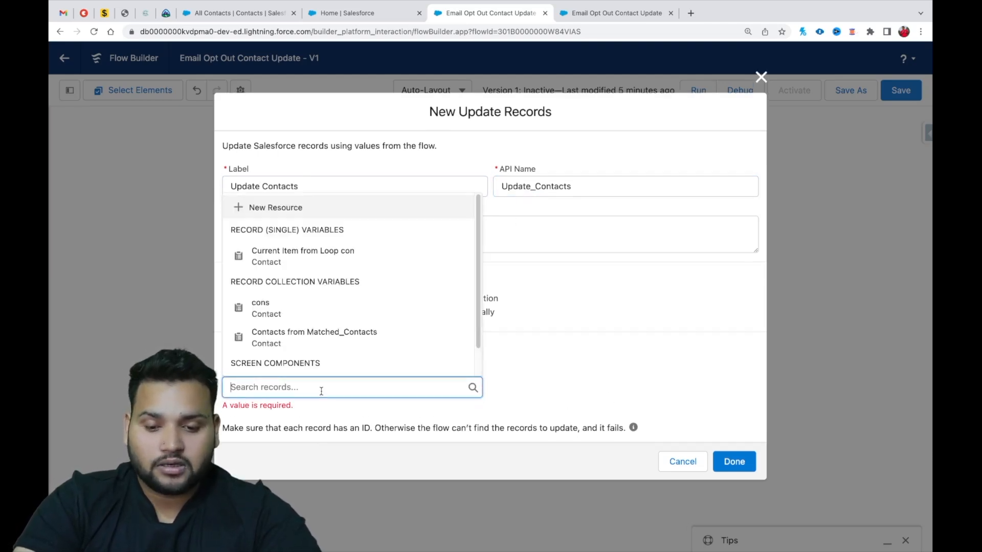
left_click(299, 313)
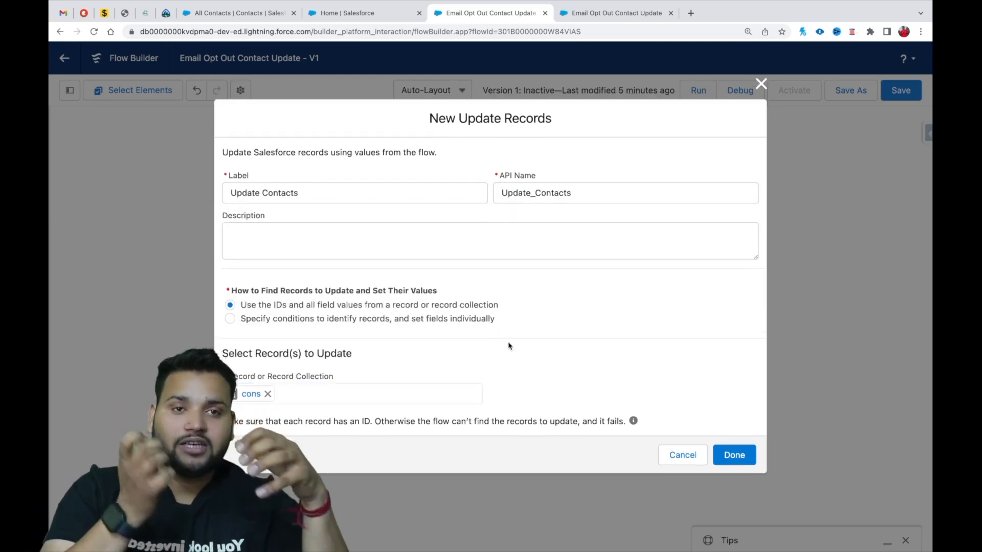
left_click(747, 458)
Save the completed Email Opt Out Contact Update flow and activate it.
scroll(680, 405, "up", 3)
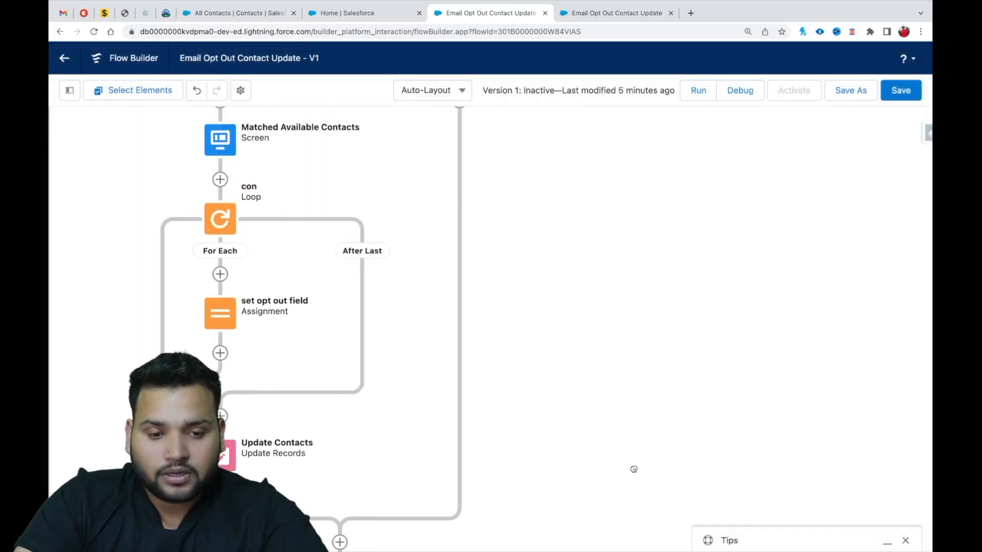
left_click(70, 533)
left_click(70, 534)
left_click(70, 533)
left_click_drag(653, 258, 653, 303)
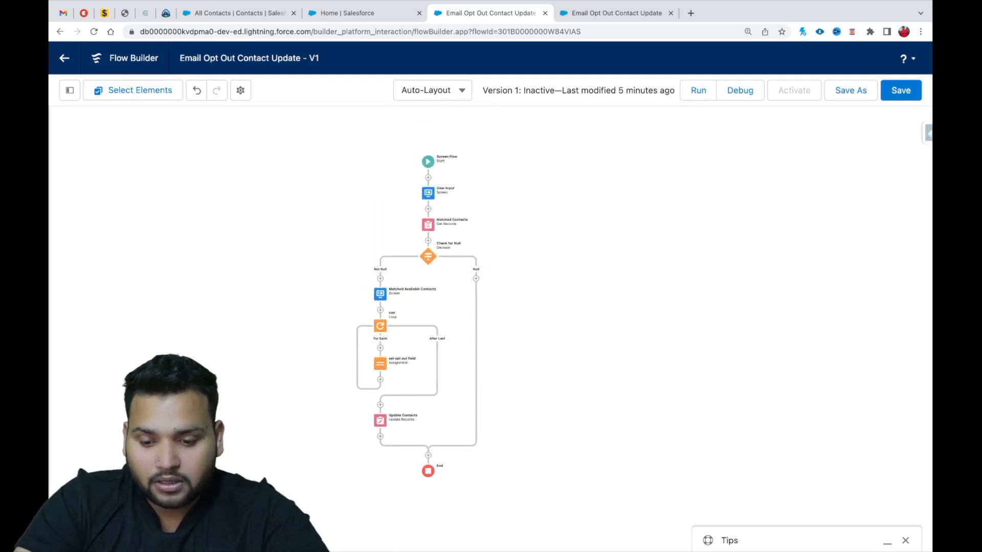
left_click(131, 534)
mouse_move(688, 398)
left_mouse_down()
mouse_move(684, 439)
mouse_move(688, 416)
left_mouse_up()
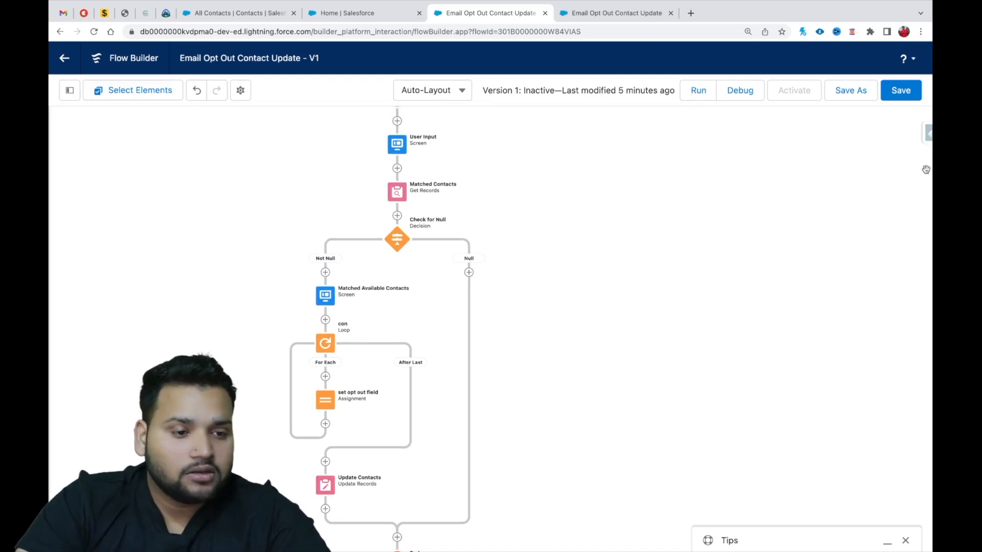
left_click(899, 101)
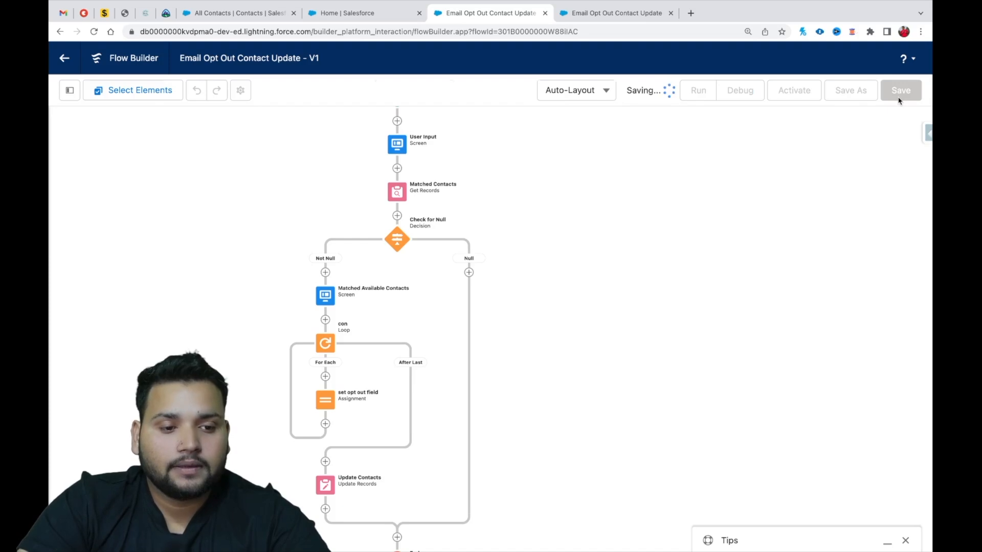
left_click(794, 93)
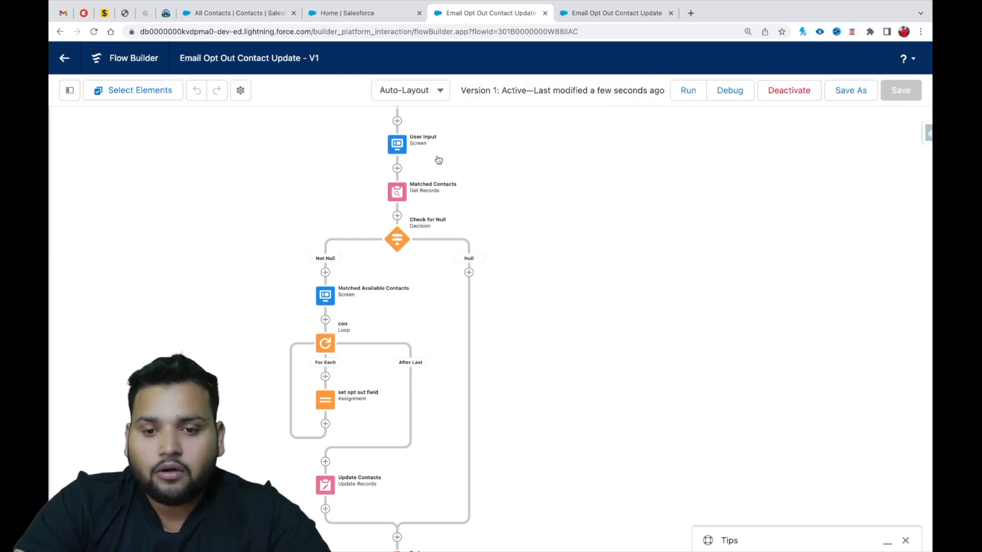
Switch to the Sales app's Home page and open it for editing in Lightning App Builder.
left_click(236, 13)
left_click(158, 93)
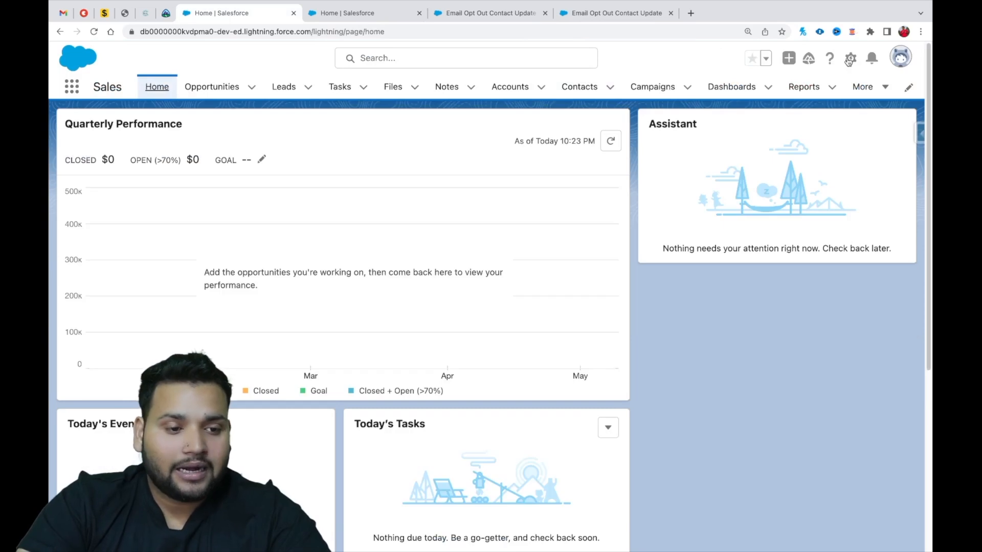
left_click(849, 60)
left_click(788, 209)
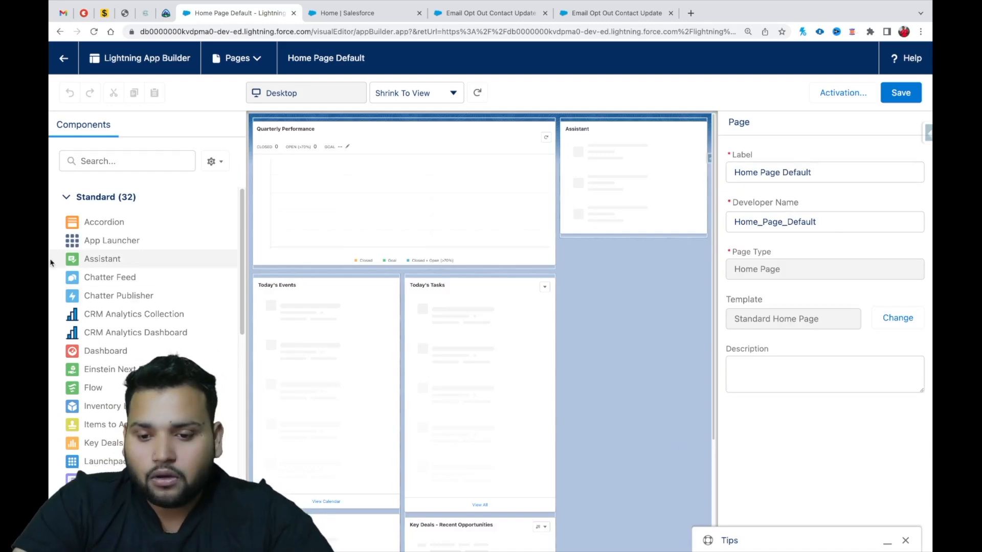
Place a Flow component running Email Opt Out Contact Update above Quarterly Performance, then save the home page and leave the builder.
left_click_drag(93, 388, 313, 129)
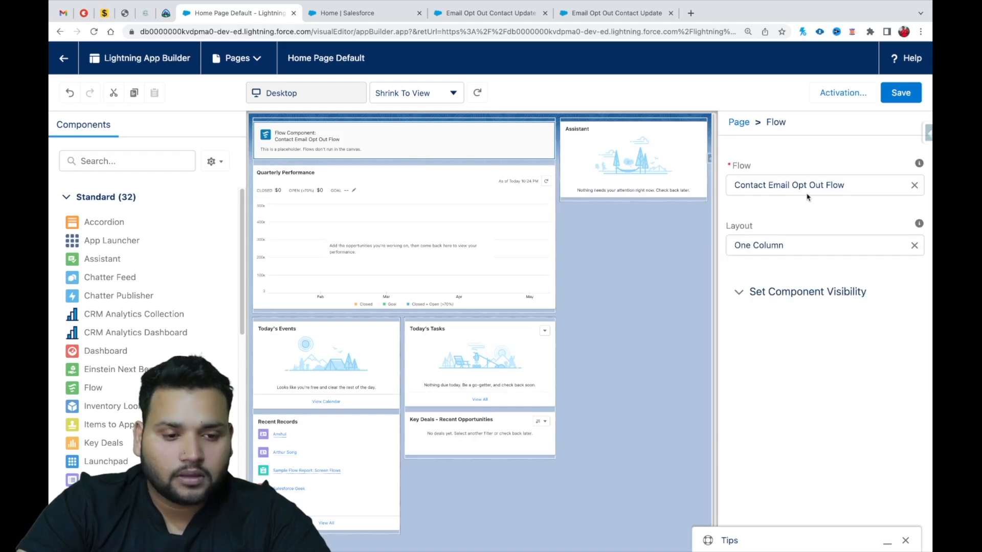
left_click(914, 185)
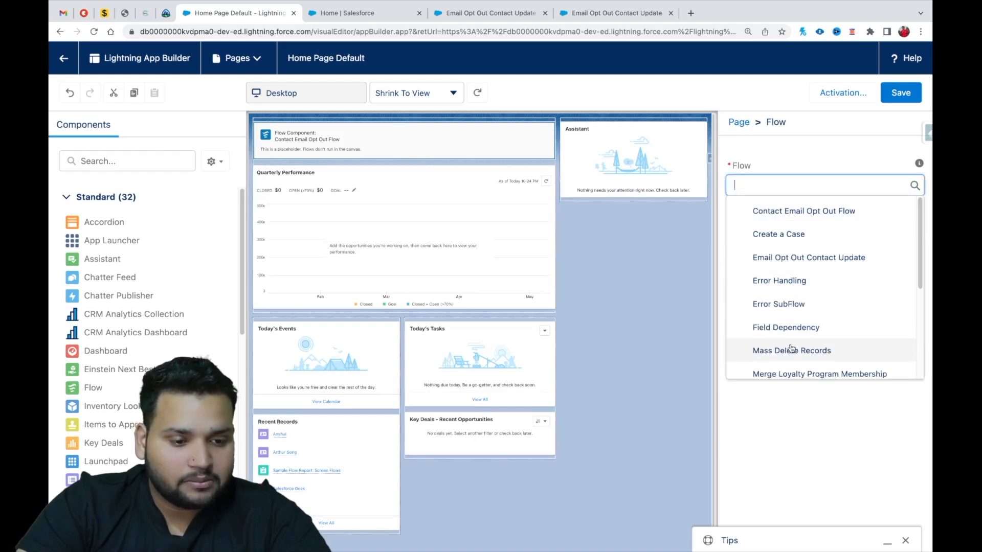
scroll(791, 349, "down", 1)
scroll(789, 332, "up", 2)
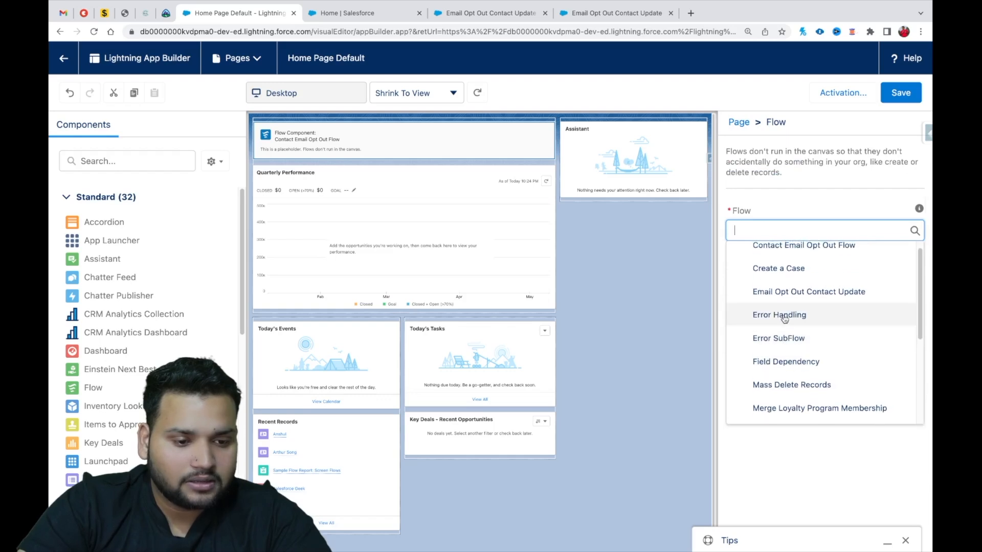
left_click(805, 295)
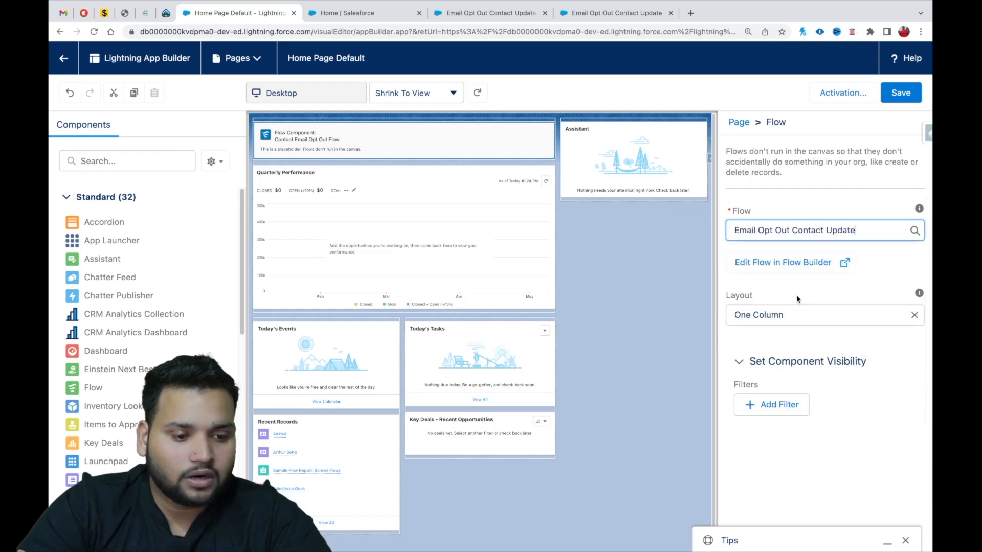
left_click(902, 94)
left_click(63, 58)
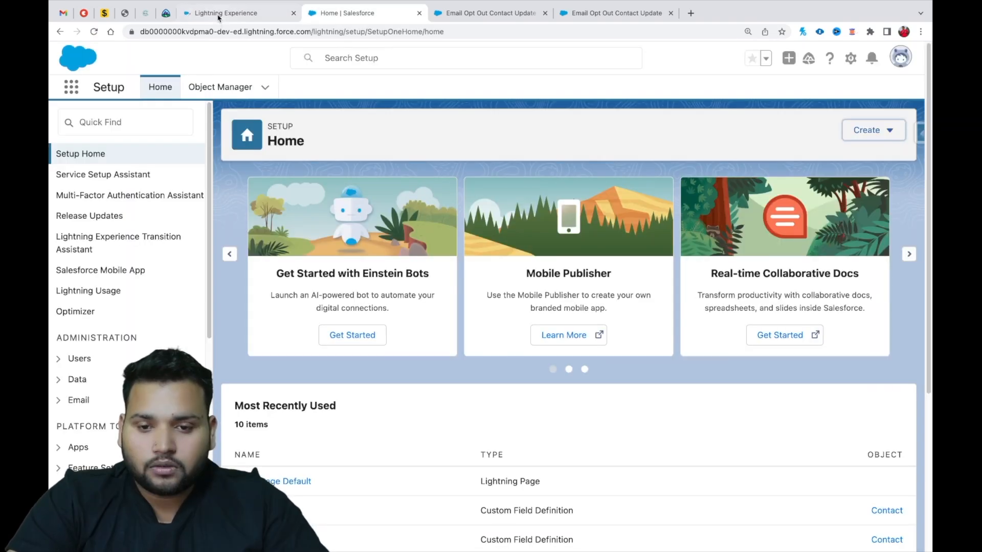
Open Setup in a separate browser tab from the Sales Home page and show its Flows list.
left_click(219, 17)
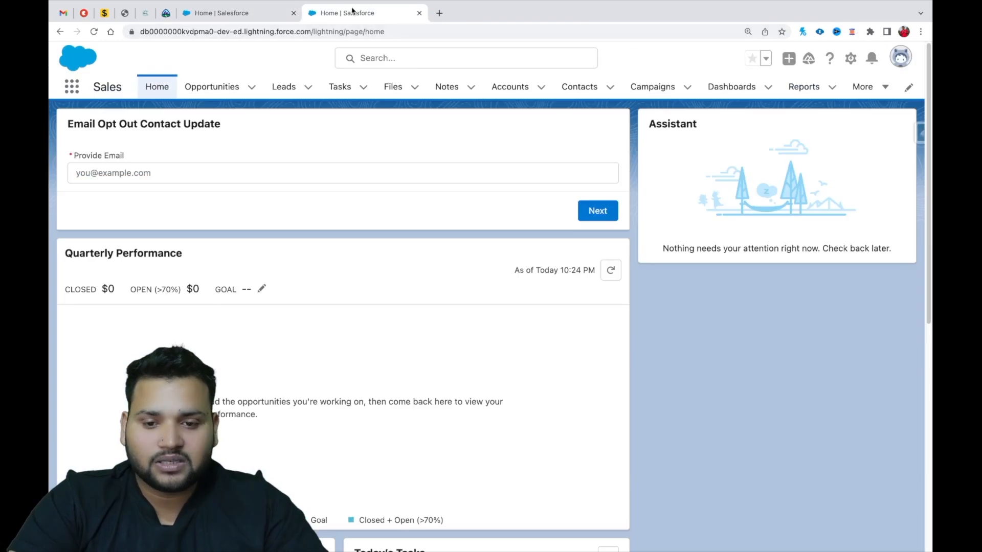
left_click(851, 58)
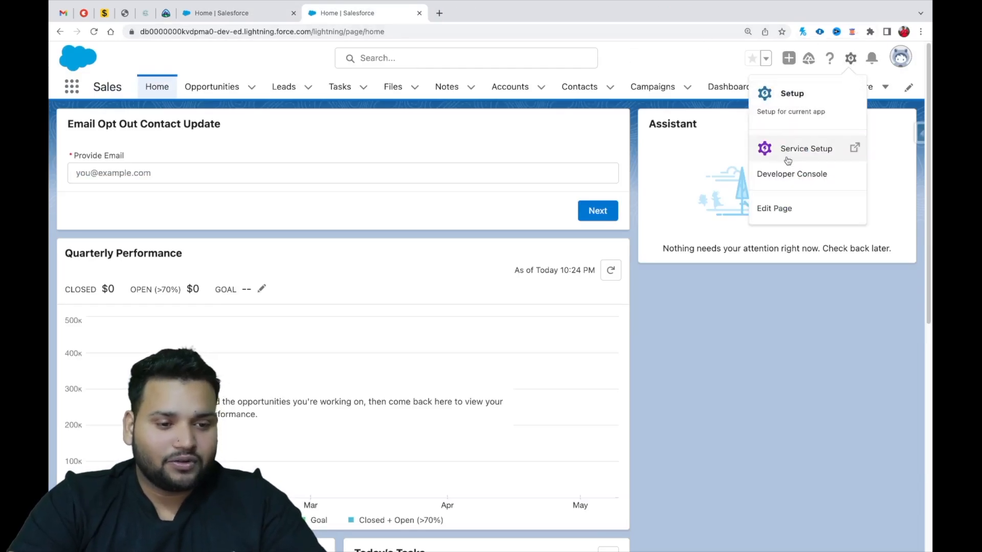
left_click(785, 112)
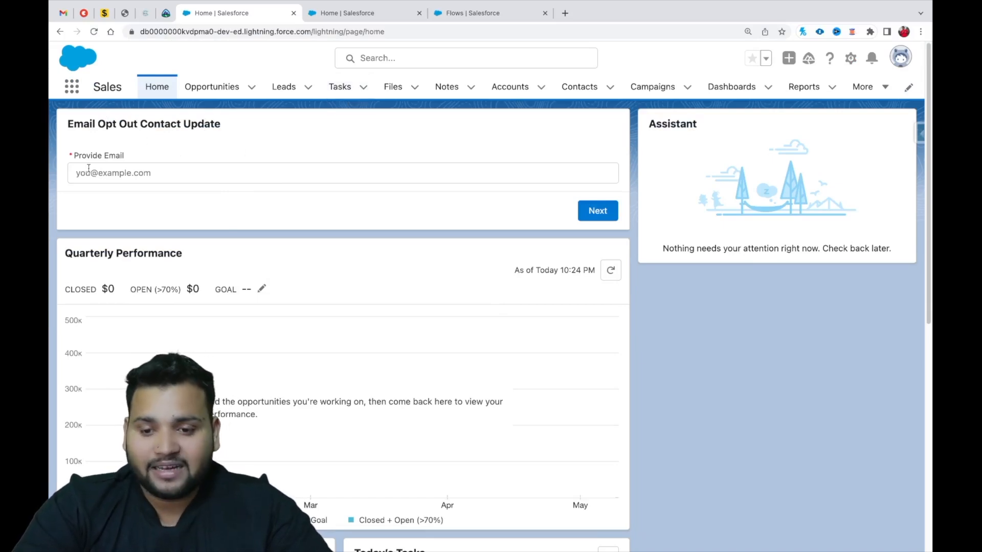
Run the Email Opt Out Contact Update flow on the Home page by submitting the contact's email address.
left_click(137, 167)
key("super+v")
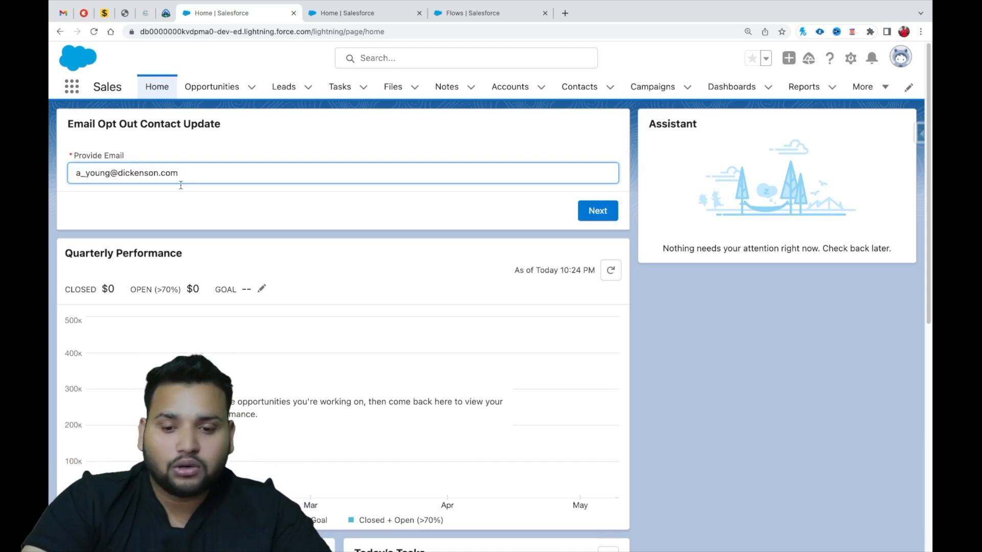
left_click(597, 211)
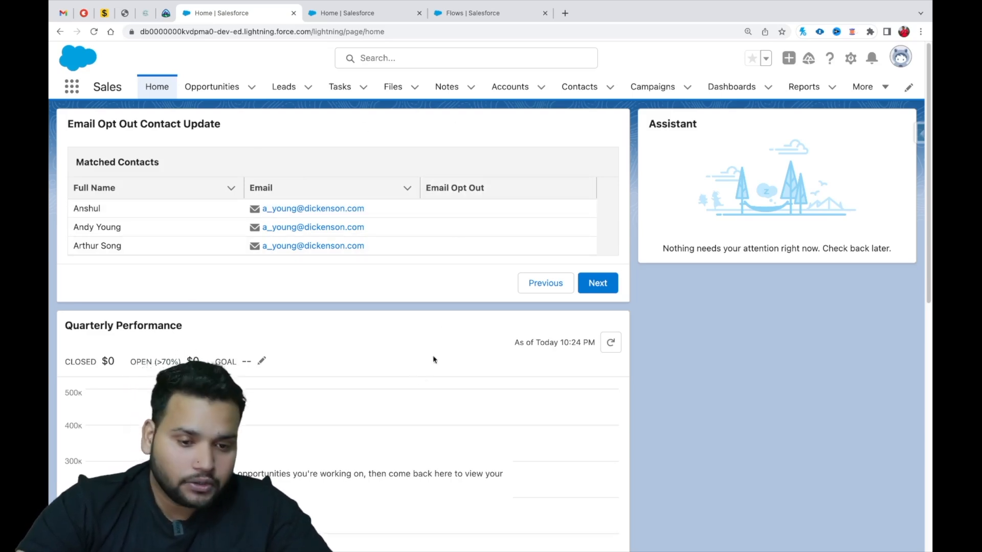
Display the All Contacts list view in the other Sales tab to check the Email Opt Out column.
left_click(324, 12)
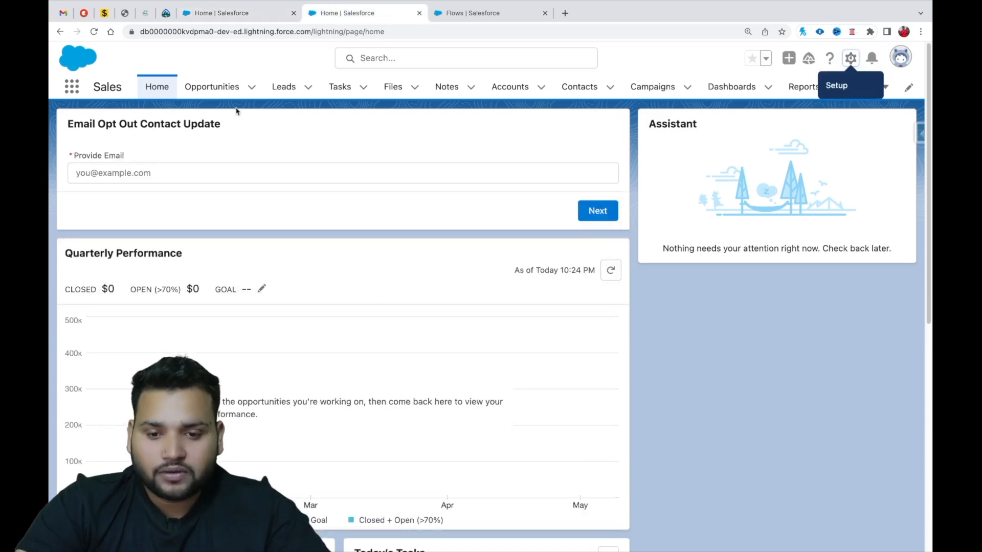
left_click(578, 87)
left_click(139, 137)
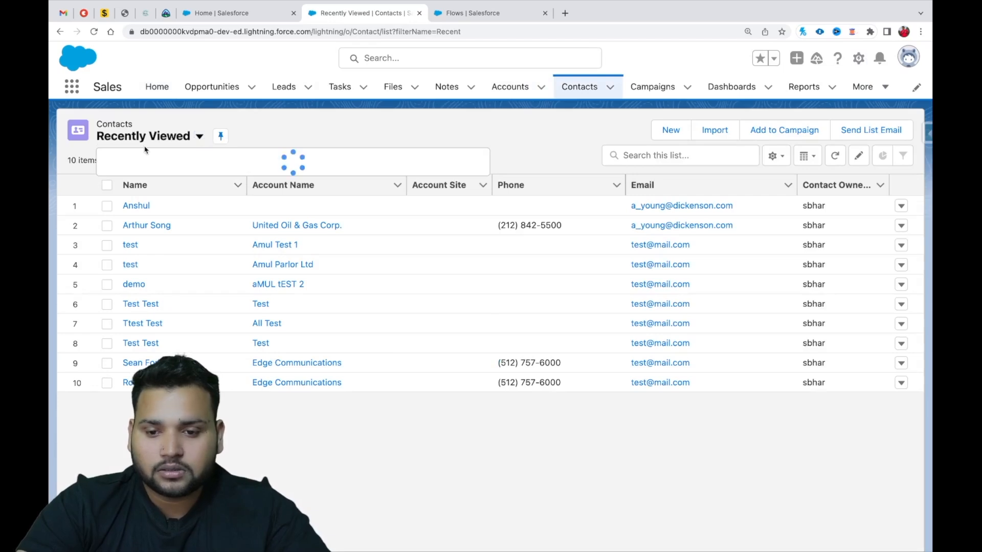
left_click(146, 177)
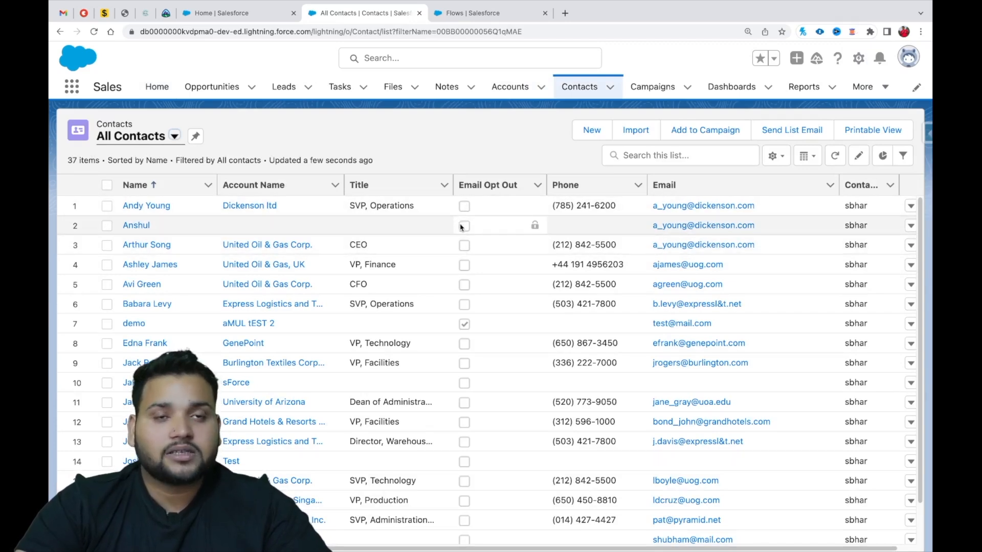
Continue the Home page flow past the Matched Contacts screen, and refresh the All Contacts list to check the update.
left_click(217, 14)
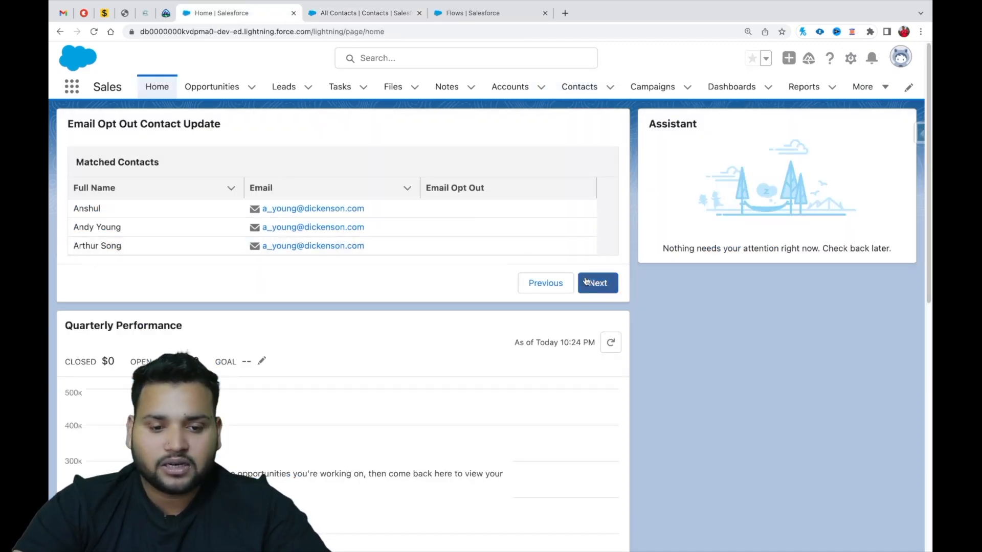
left_click(587, 282)
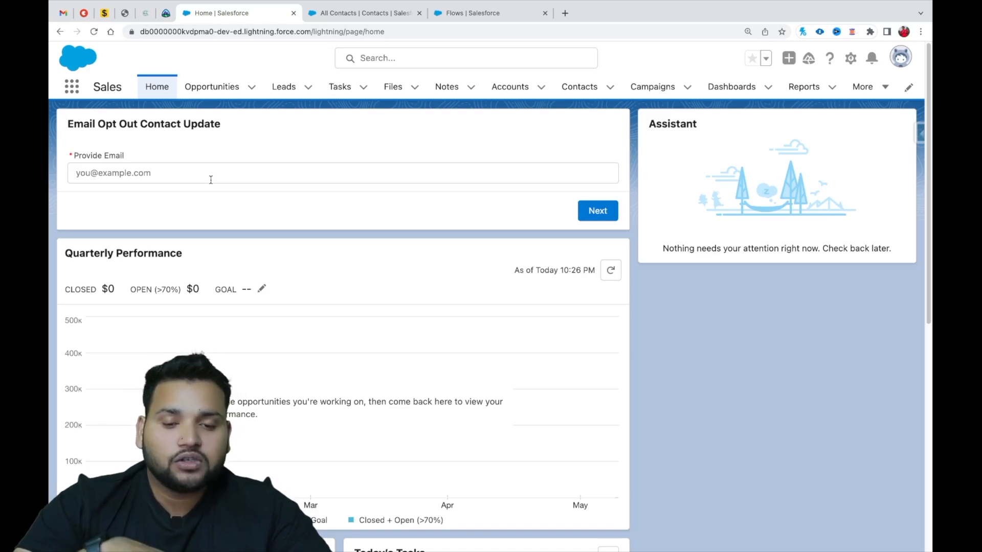
left_click(323, 14)
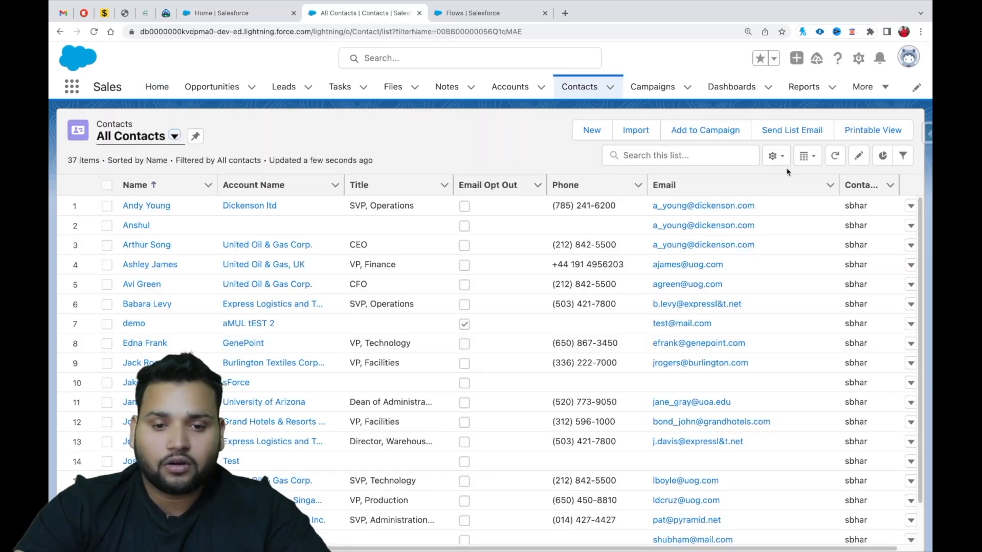
left_click(833, 159)
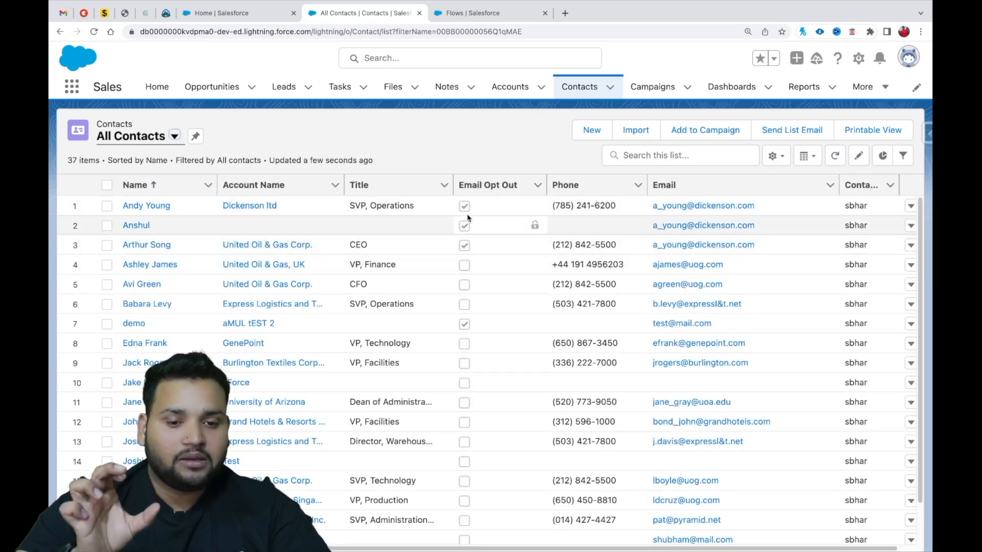
Run the Home page flow again with the same contact email, review the matched contacts' Email Opt Out values, and return to the email entry screen.
left_click(258, 20)
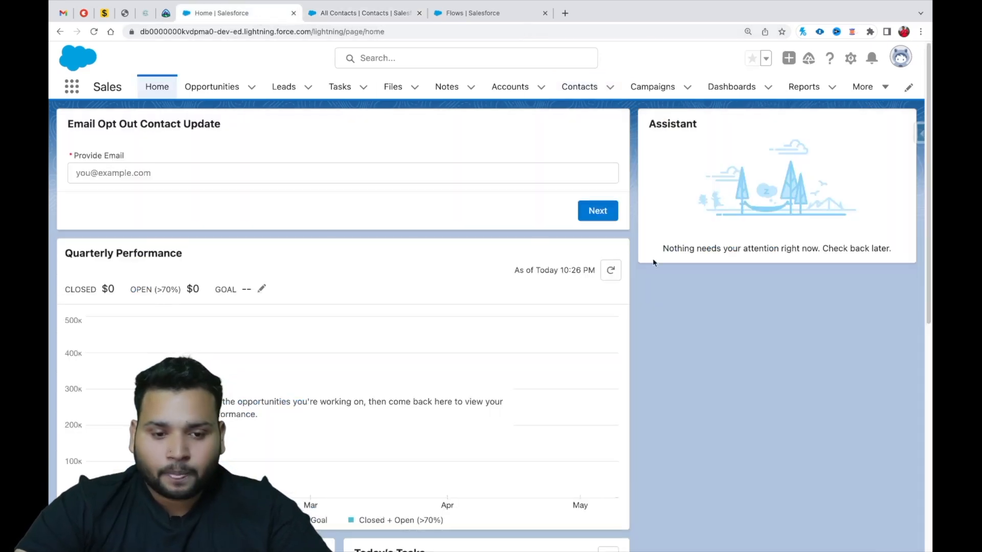
left_click(230, 176)
key("ctrl+v")
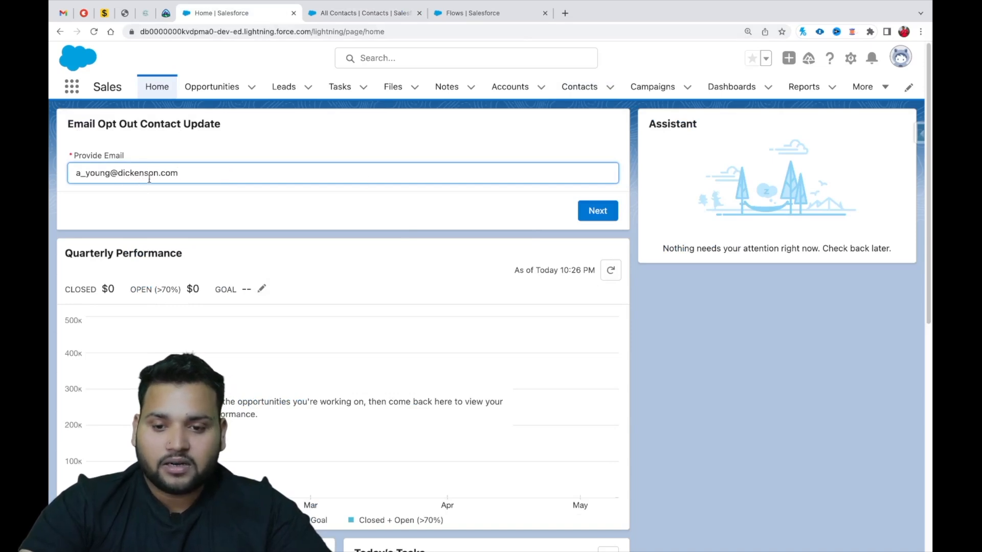
left_click(598, 211)
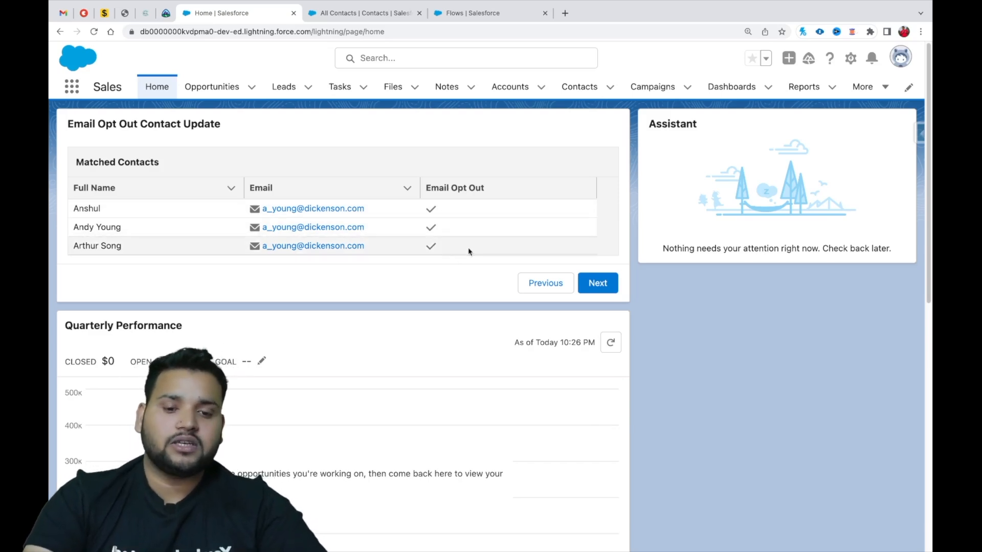
left_click(545, 292)
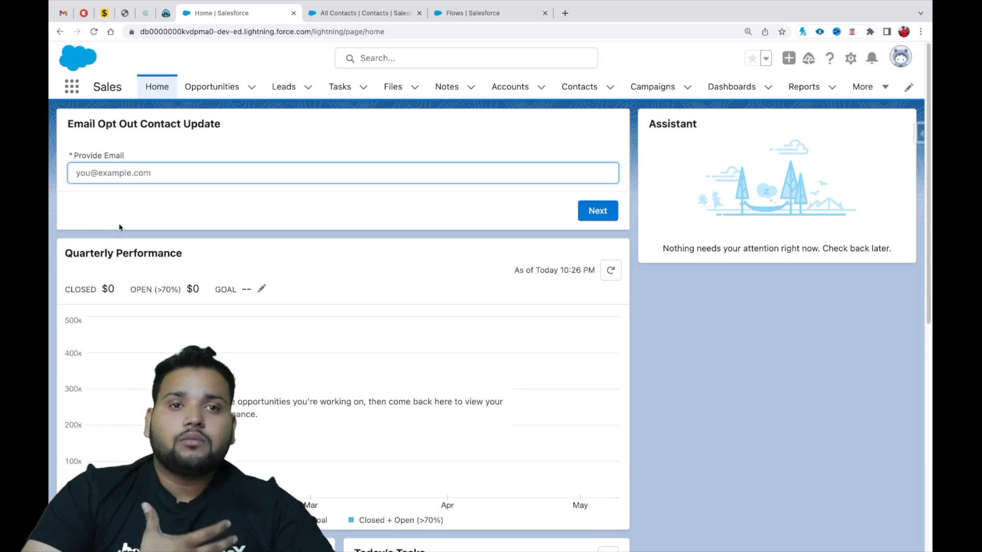
Find the Email Opt Out Contact Update flow in the Setup Flows list and open it in Flow Builder.
left_click(469, 20)
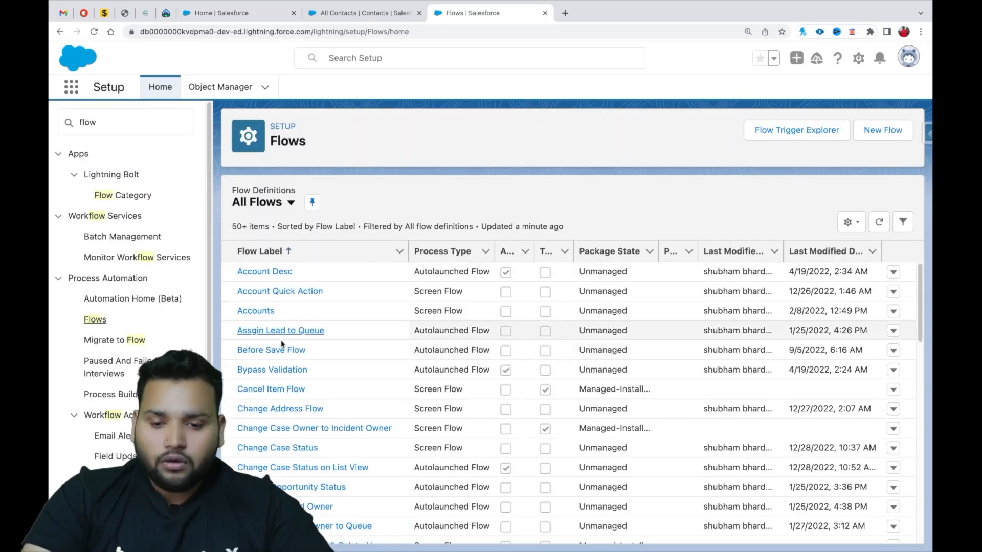
scroll(279, 482, "down", 3)
scroll(280, 482, "down", 8)
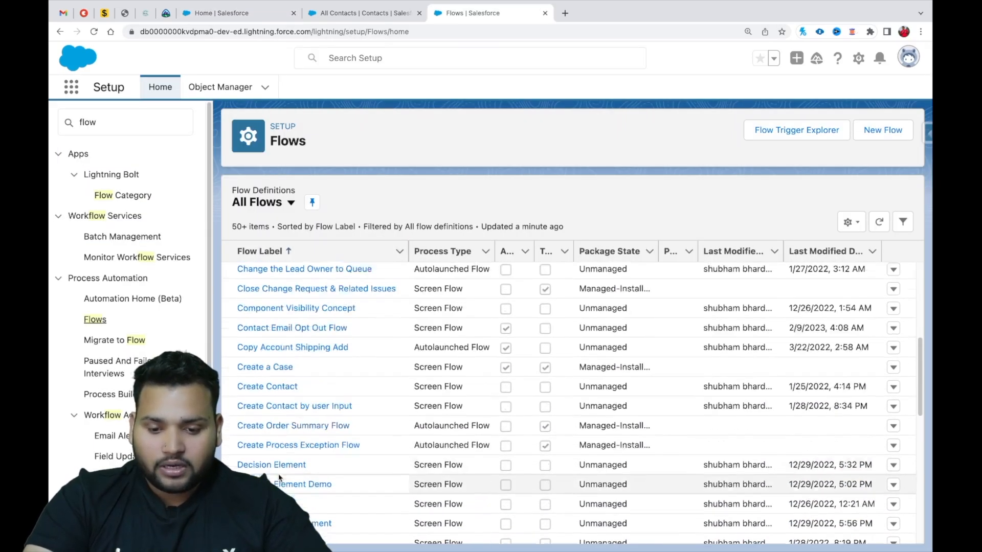
left_click(312, 479)
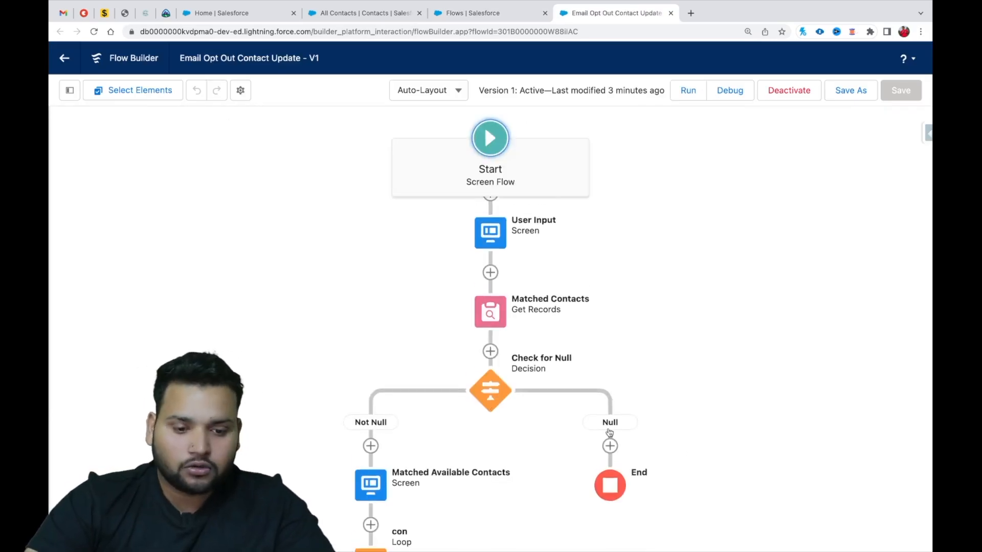
Add a Screen element on the Null branch of the Check for Null decision with label and API name txt.
left_click_drag(617, 465, 536, 347)
left_click(529, 347)
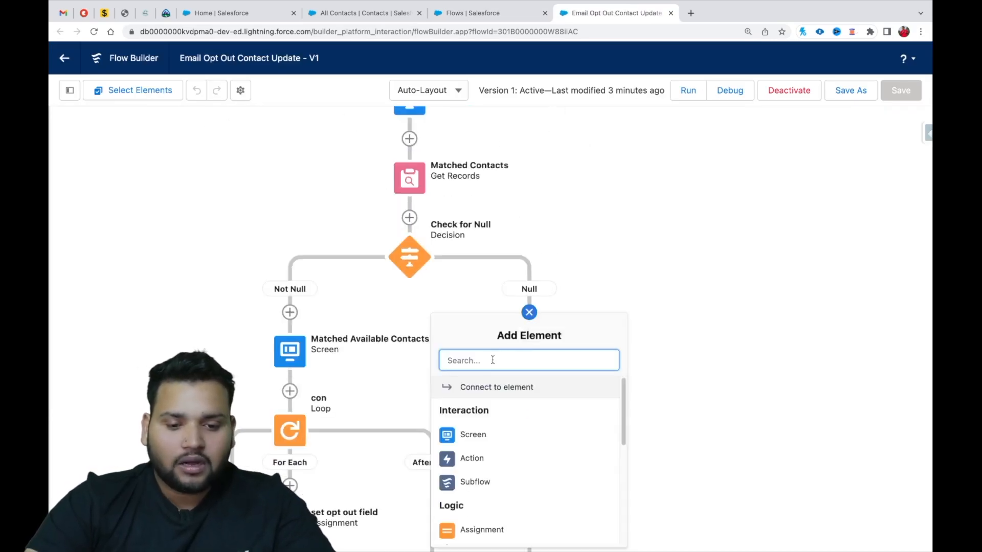
left_click(481, 437)
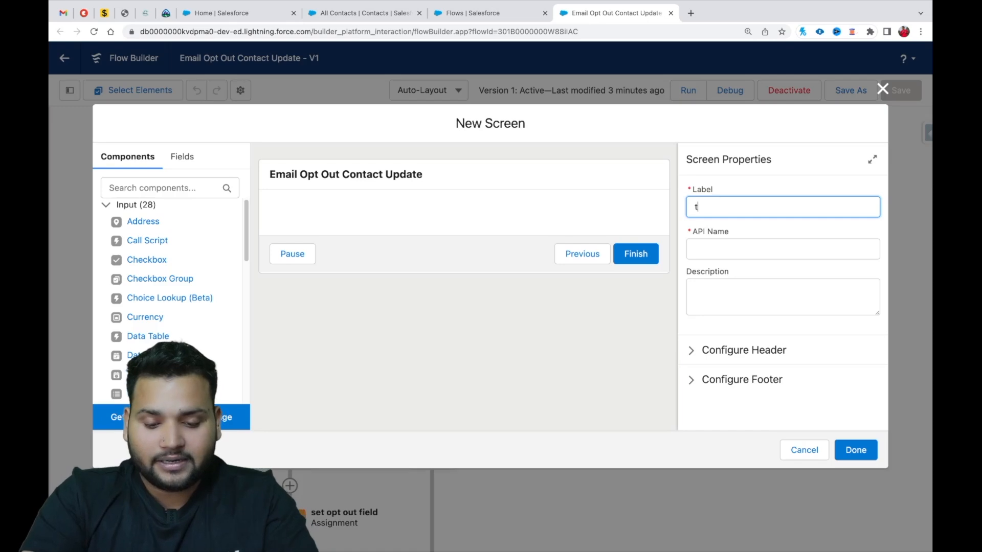
left_click(726, 248)
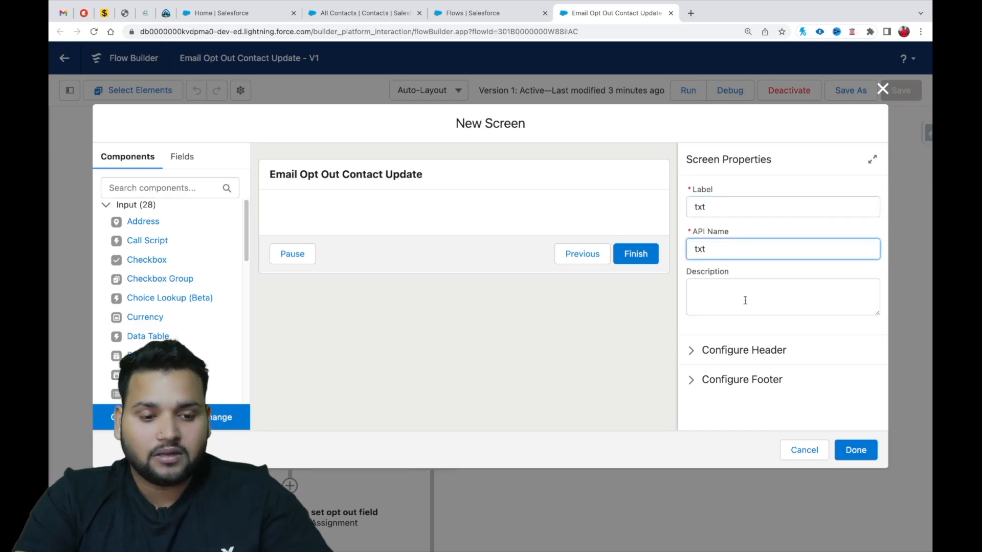
Place a Display Text component on the txt screen and give it the API name msg.
left_click(294, 205)
left_click(165, 189)
type("disp")
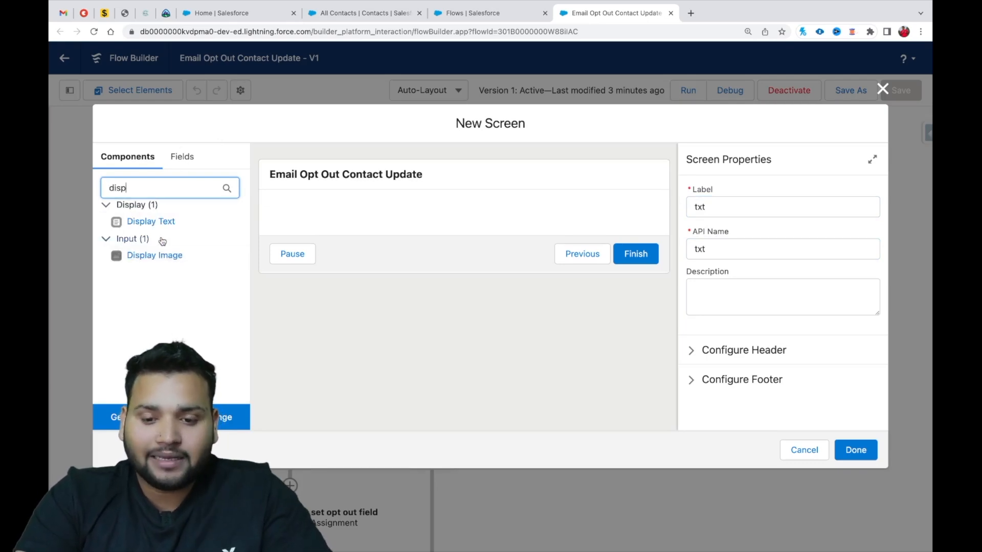
left_click_drag(169, 223, 322, 219)
left_click(701, 208)
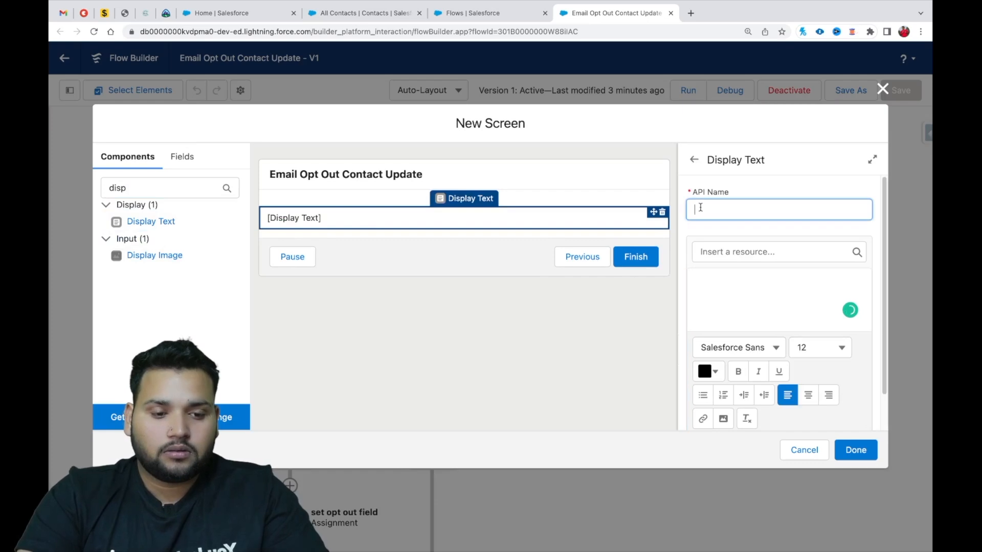
Write the msg display text as "No Matched Contacts is found with the email i.e".
left_click(744, 270)
type("No Matched Contact")
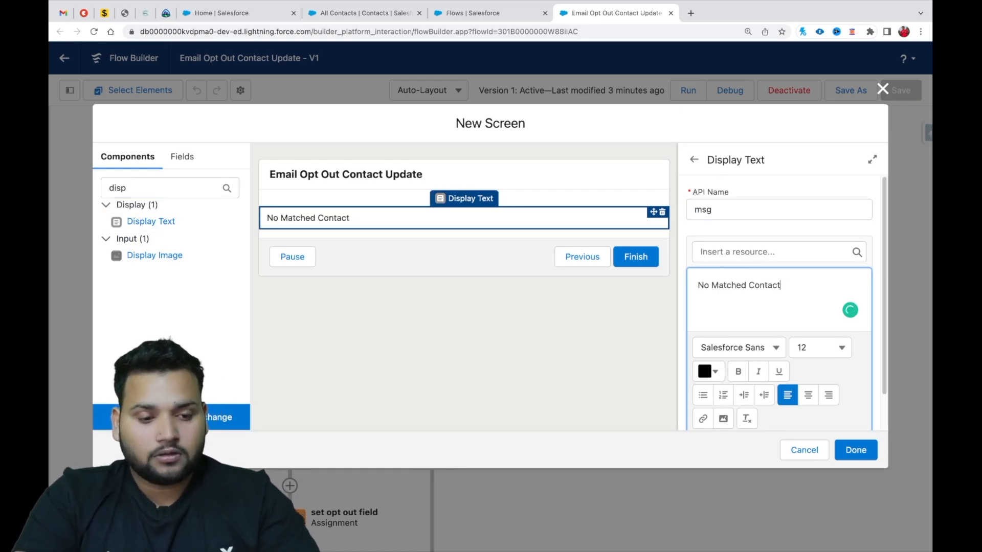
type("s is found")
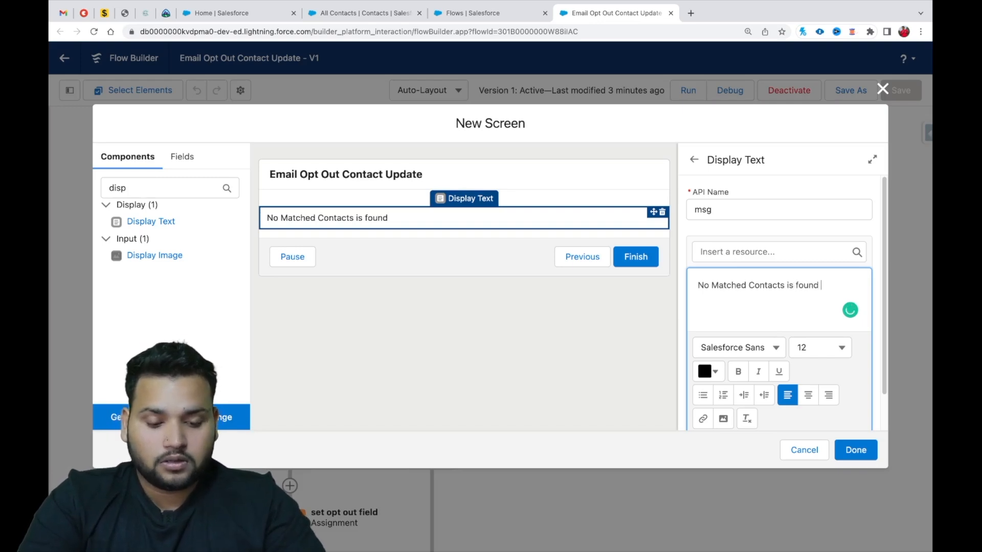
type(" under th")
type("is")
key("BackSpace")
key("BackSpace")
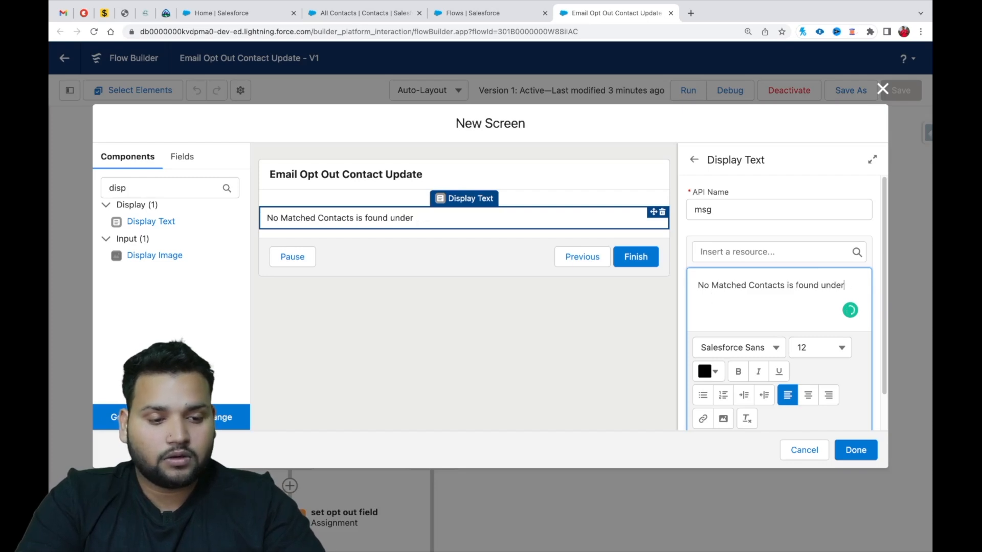
key("BackSpace")
key("BackSpace")
key("BackSpace")
type("wit")
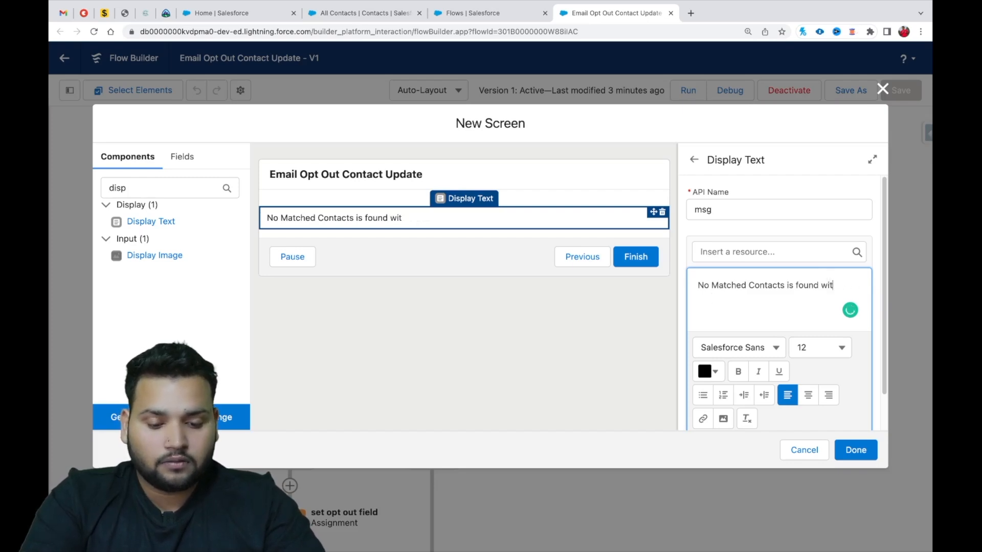
type("h the email i.e")
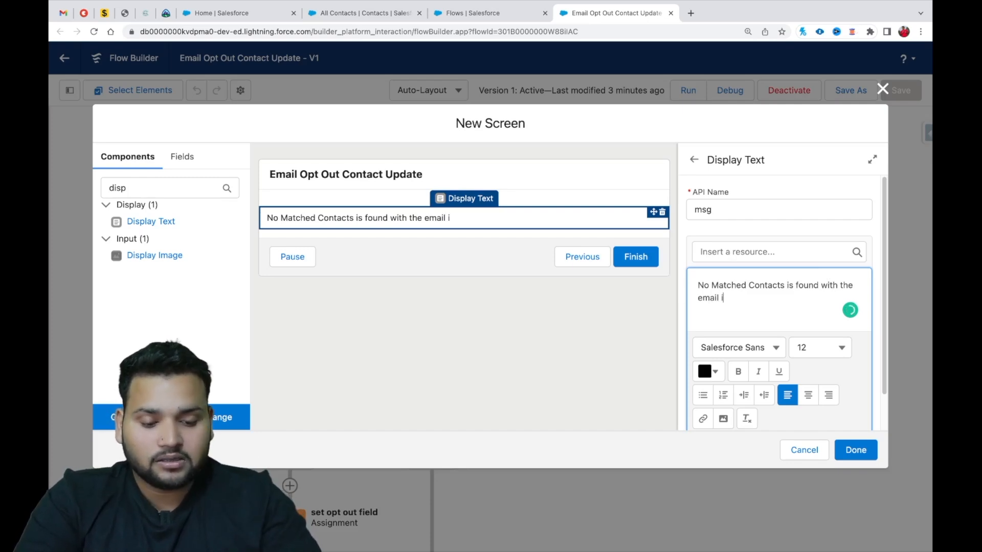
Insert the resource {!userProvidedEmail.value} at the end of the msg display text.
left_click(758, 250)
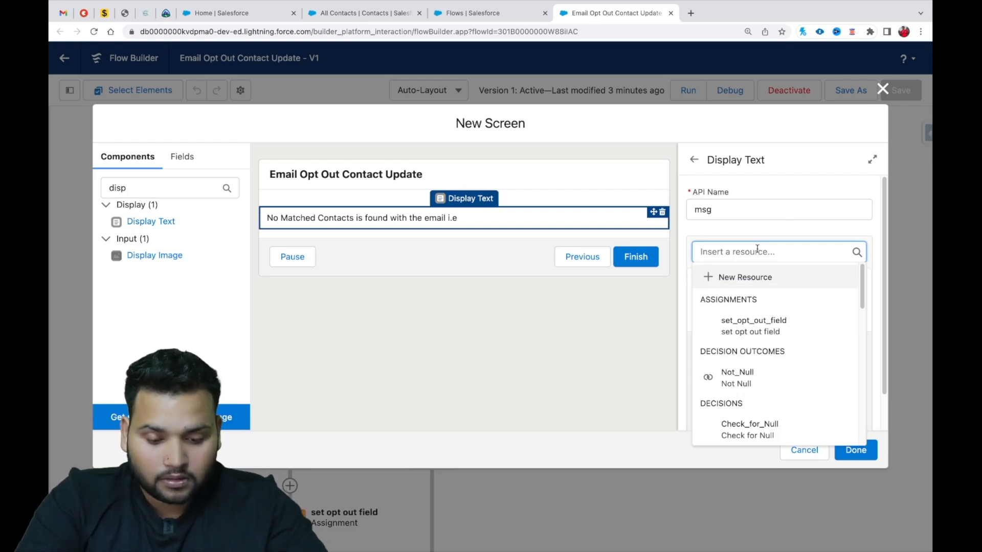
type("user")
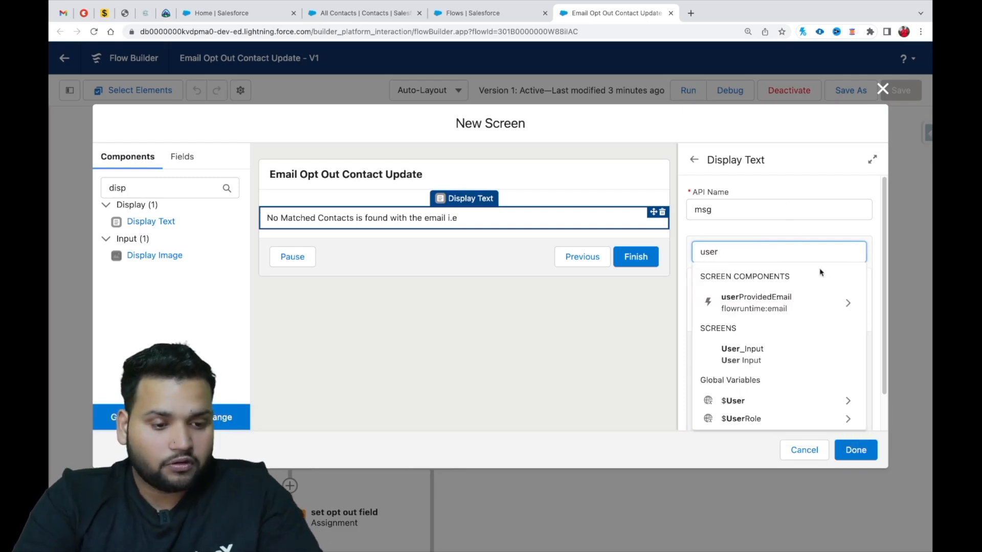
key("BackSpace")
key("BackSpace")
key("BackSpace")
key("BackSpace")
type("user")
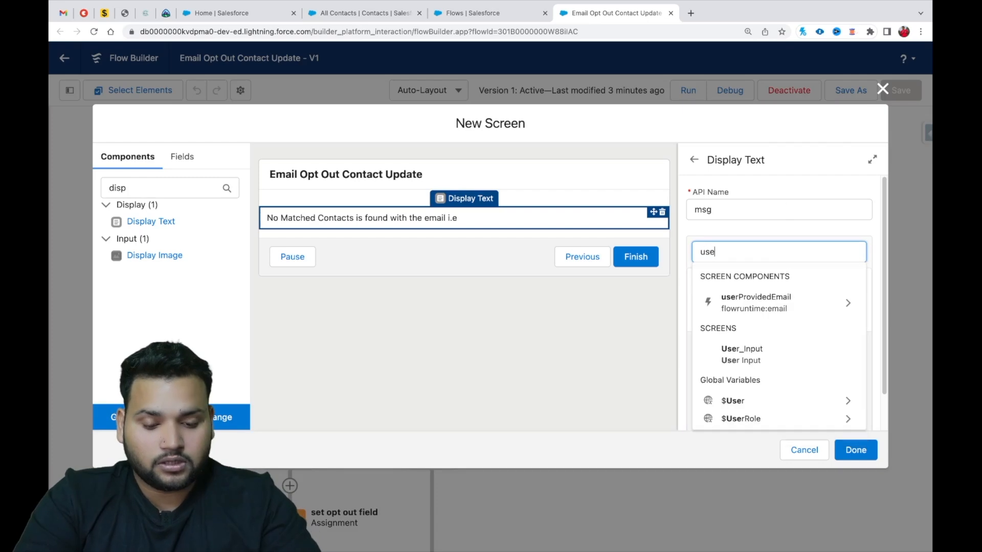
left_click(796, 303)
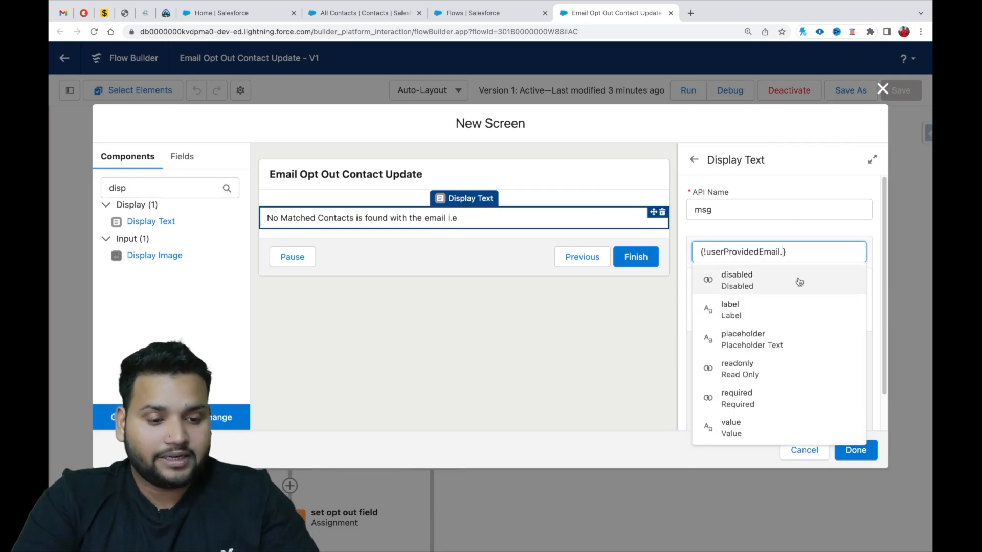
type("value")
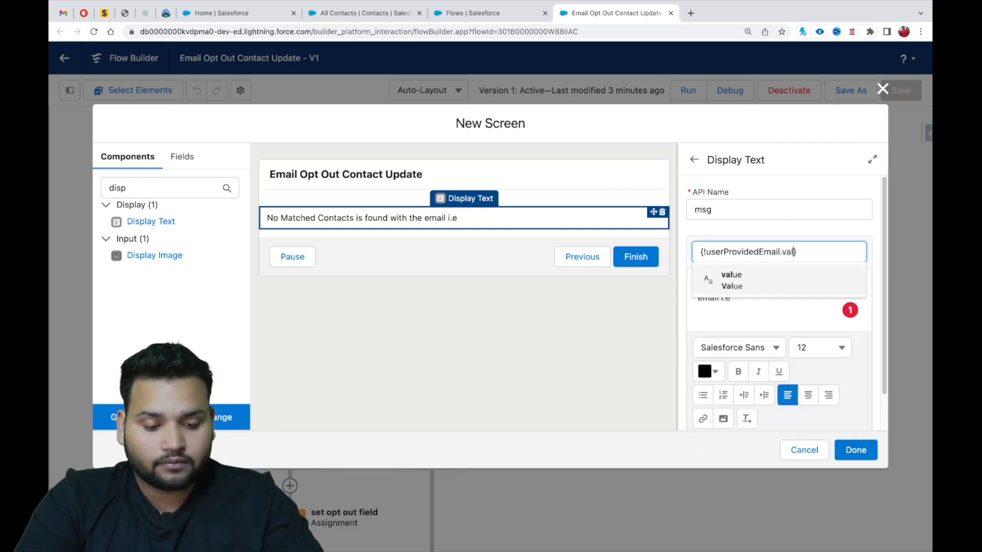
left_click(799, 282)
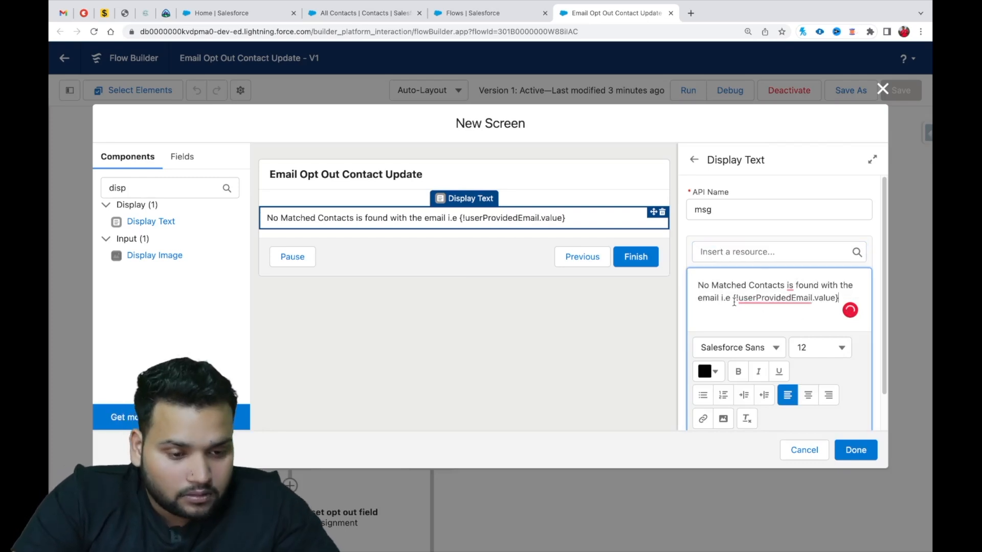
Correct "is" to "are" in the msg display text and centre-align the text.
mouse_move(790, 285)
left_click(796, 322)
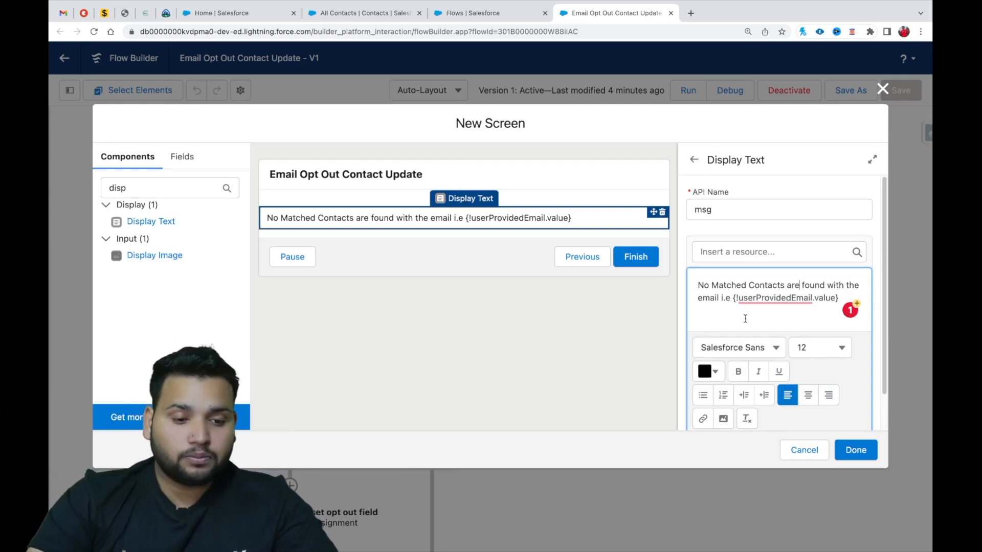
left_click(808, 395)
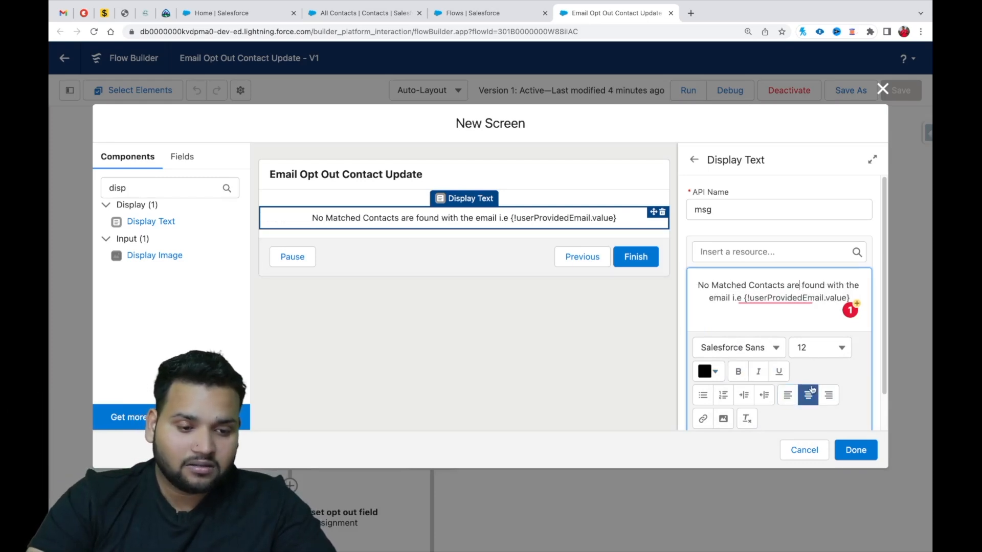
Format the whole msg display text in dark red and bold, and finish the txt screen.
key("ctrl+a")
left_click(715, 372)
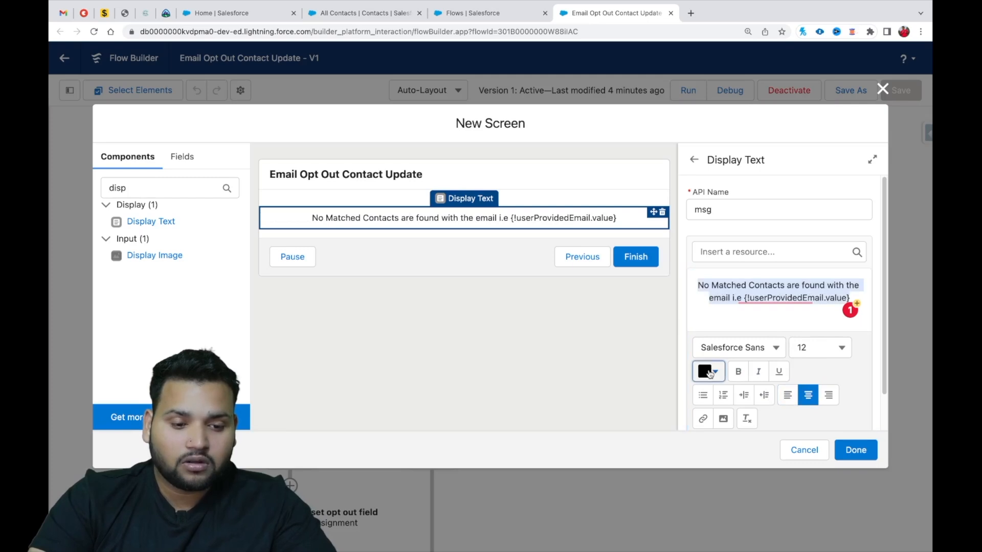
mouse_move(730, 421)
left_mouse_down()
mouse_move(796, 396)
mouse_move(804, 414)
left_mouse_up()
left_click(799, 532)
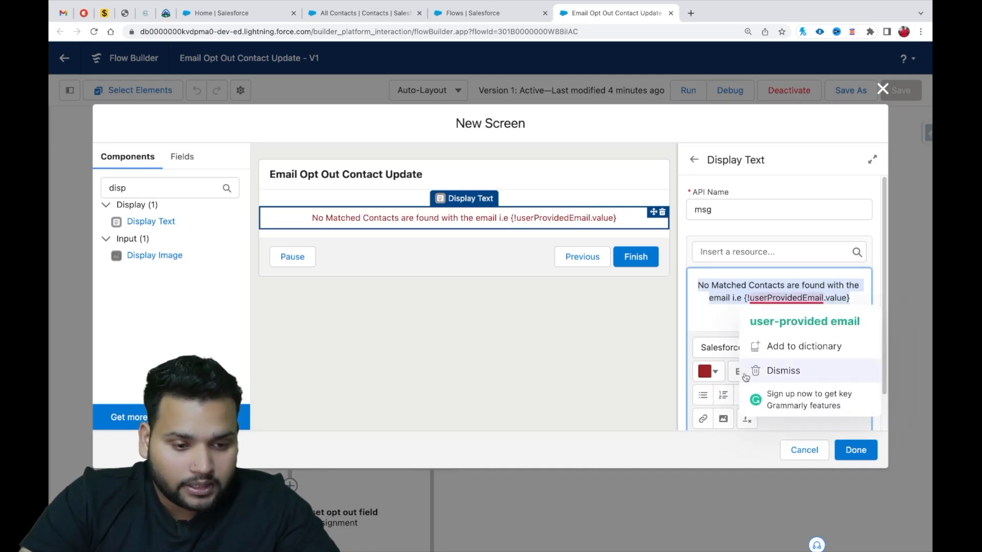
left_click(719, 325)
left_click(743, 381)
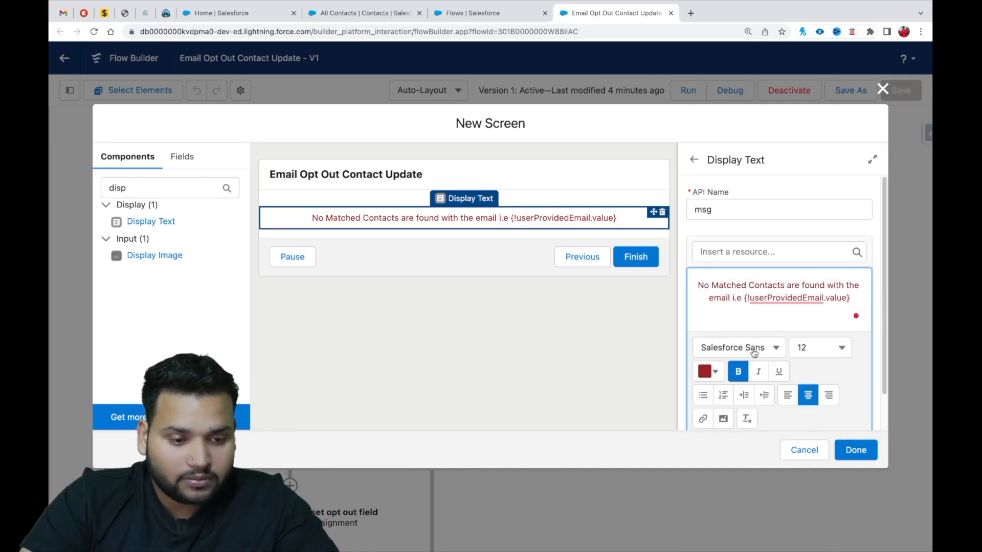
key("ctrl+a")
left_click(745, 373)
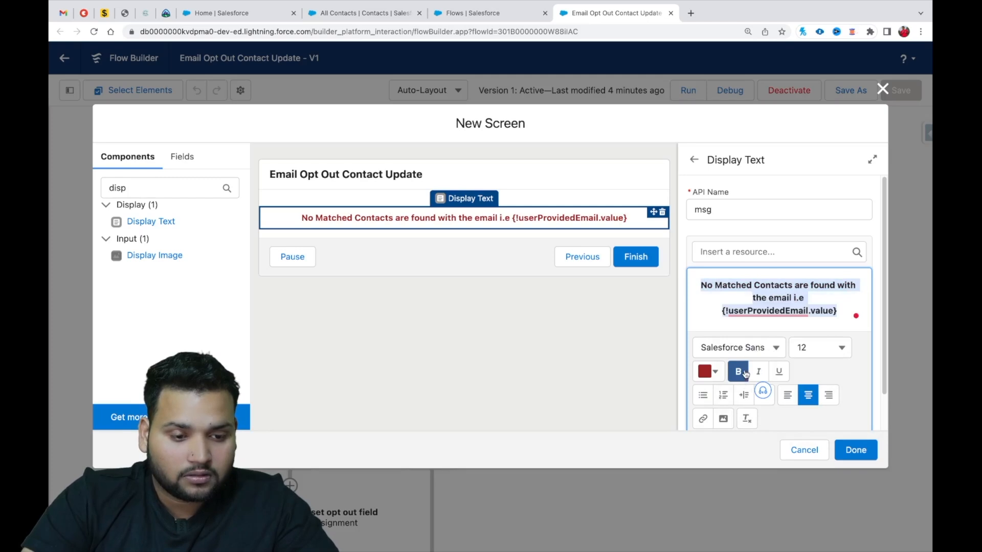
left_click(855, 450)
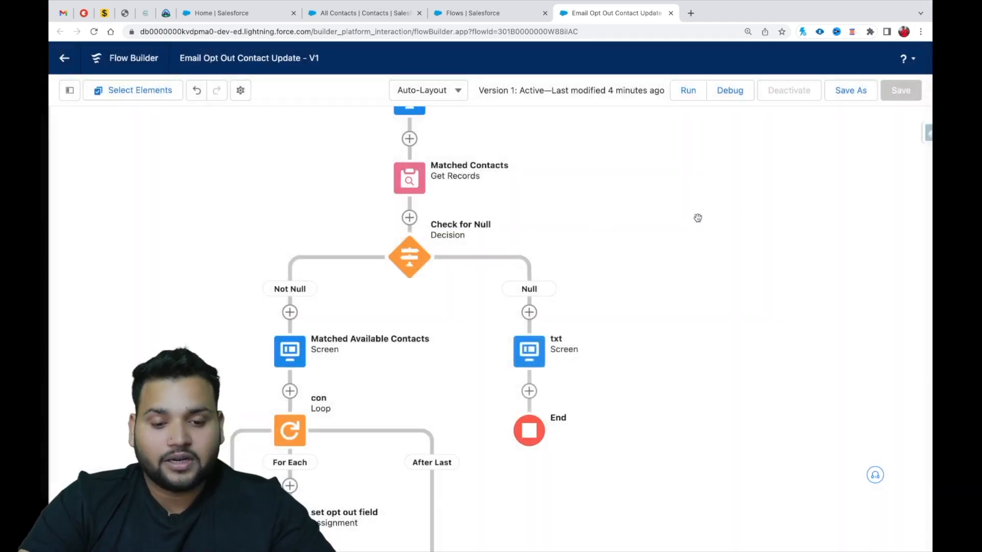
Save the flow with the txt screen as a new version and activate it.
left_click(851, 90)
left_click(744, 393)
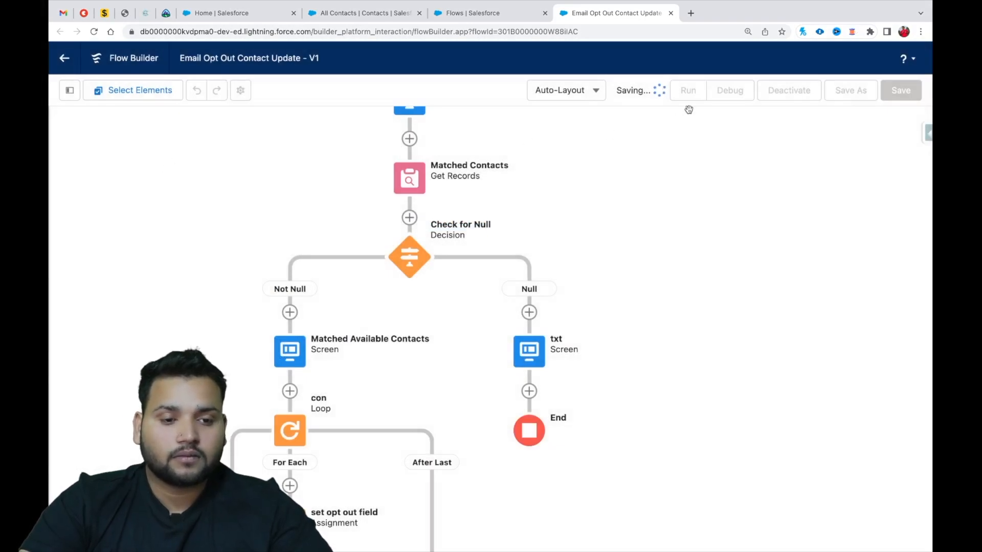
left_click(794, 92)
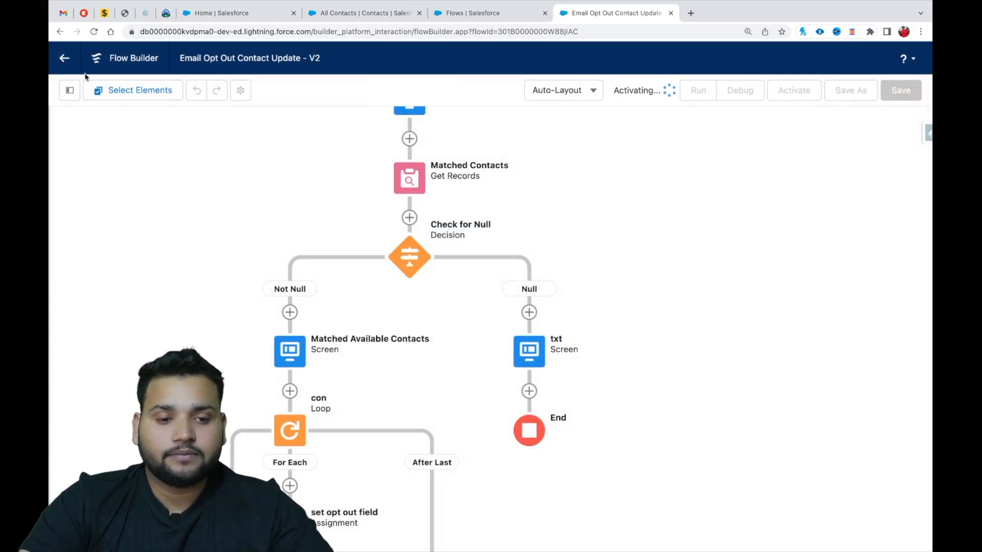
Reload the Home page and run the opt-out flow through to the end with an email address that matches no contact.
left_click(210, 13)
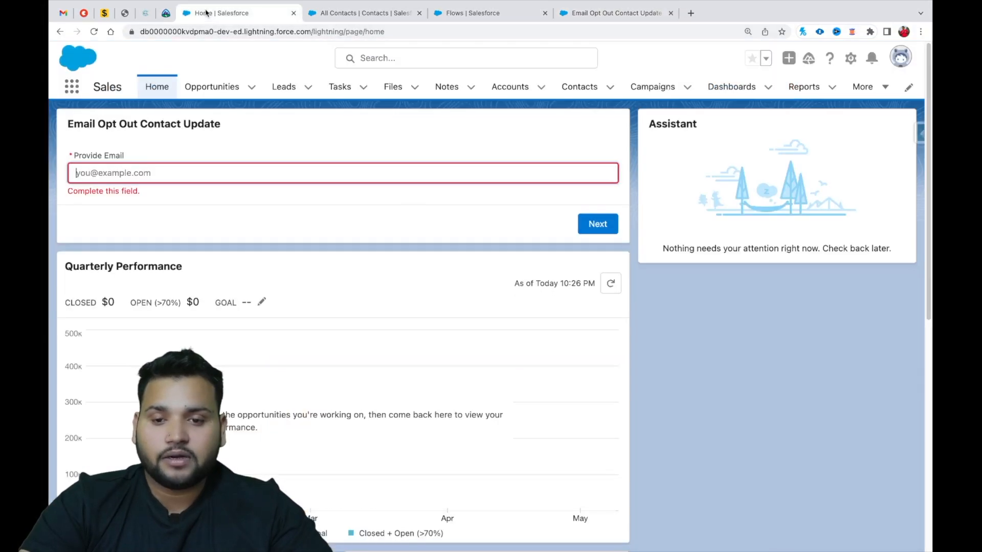
left_click(96, 33)
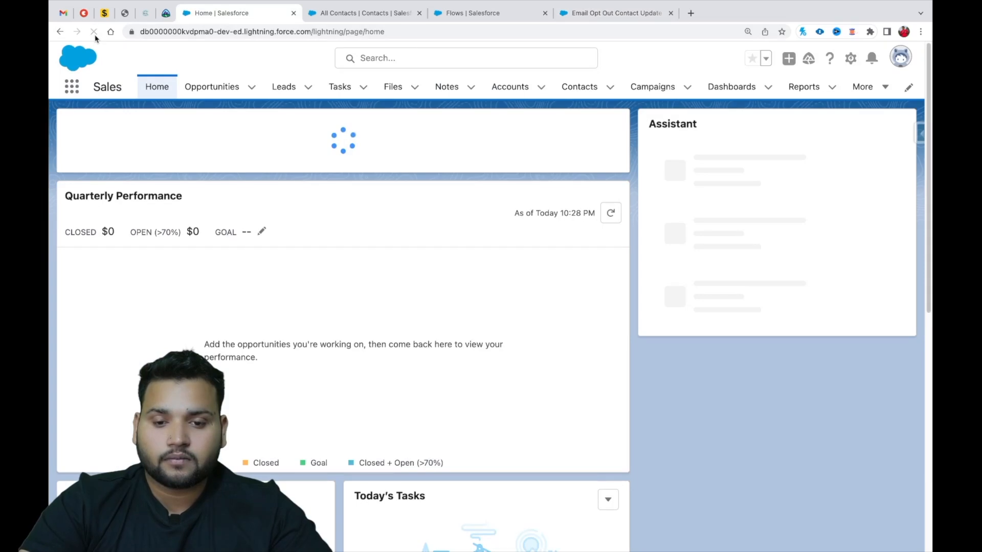
left_click(179, 171)
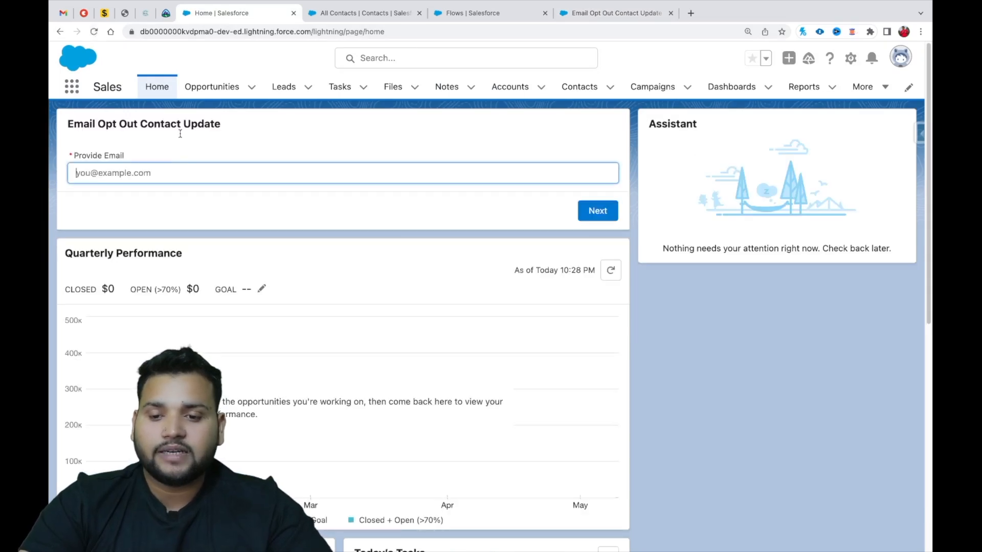
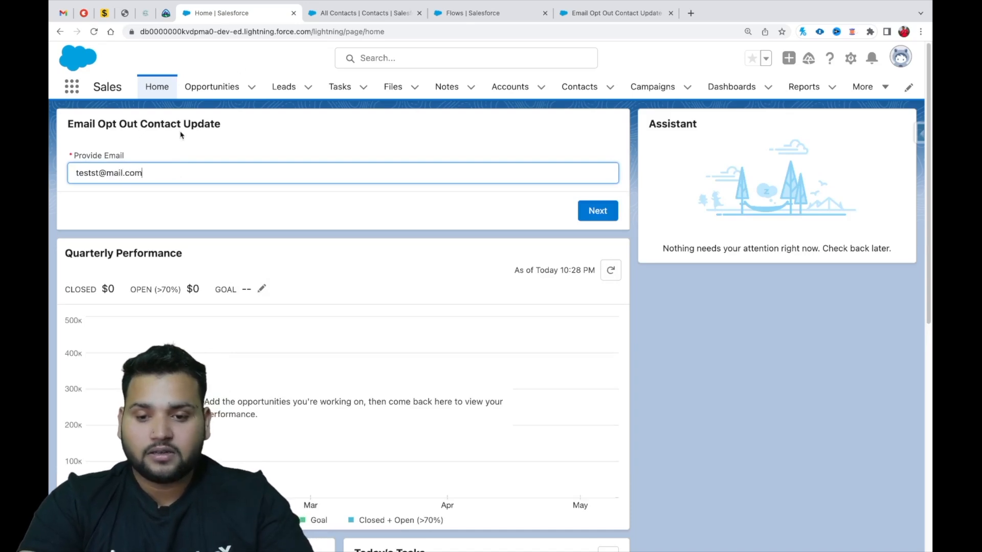
left_click(599, 211)
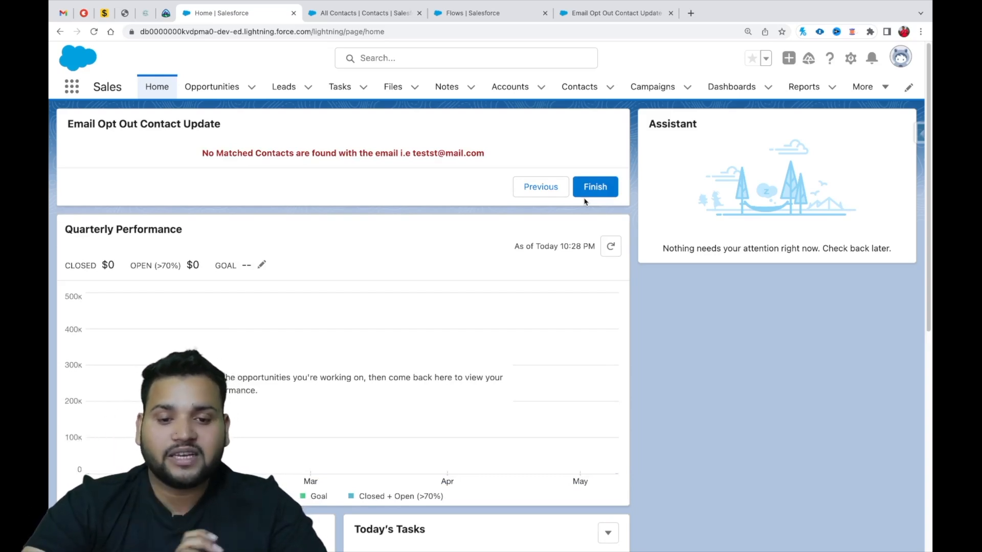
left_click(589, 195)
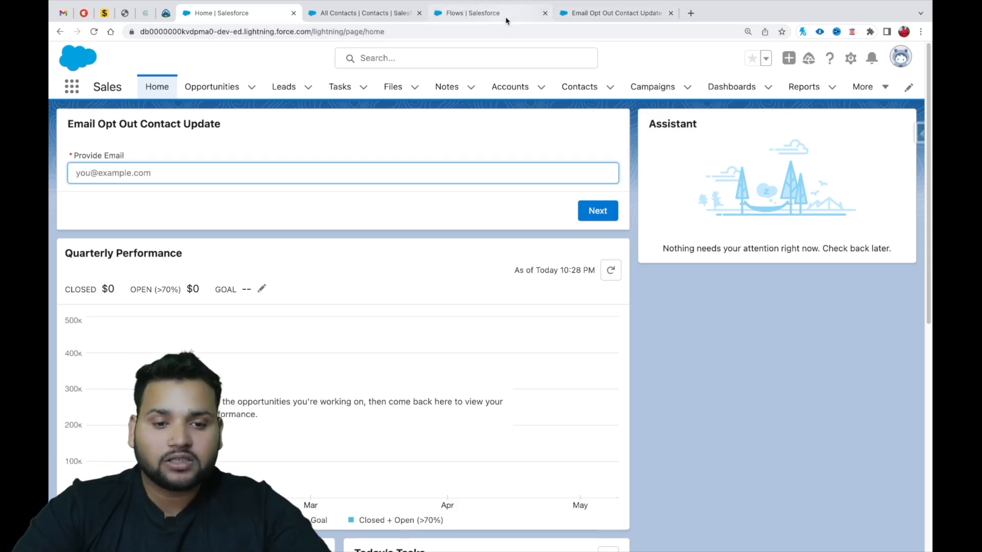
In the flow's Matched Available Contacts screen, set the Matched Contacts data table's row selection mode to Multiple.
left_click(505, 15)
left_click(593, 20)
left_click_drag(362, 384, 380, 231)
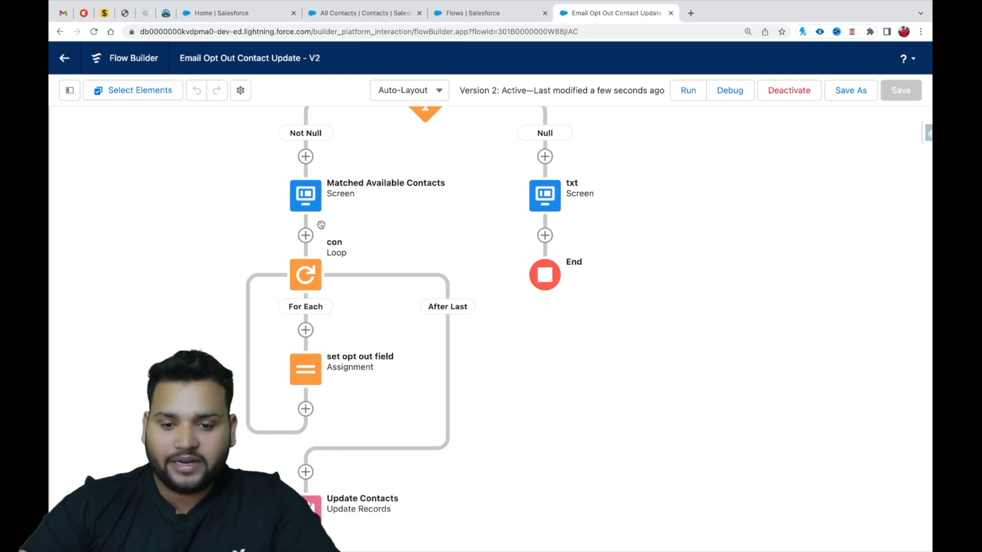
double_click(305, 205)
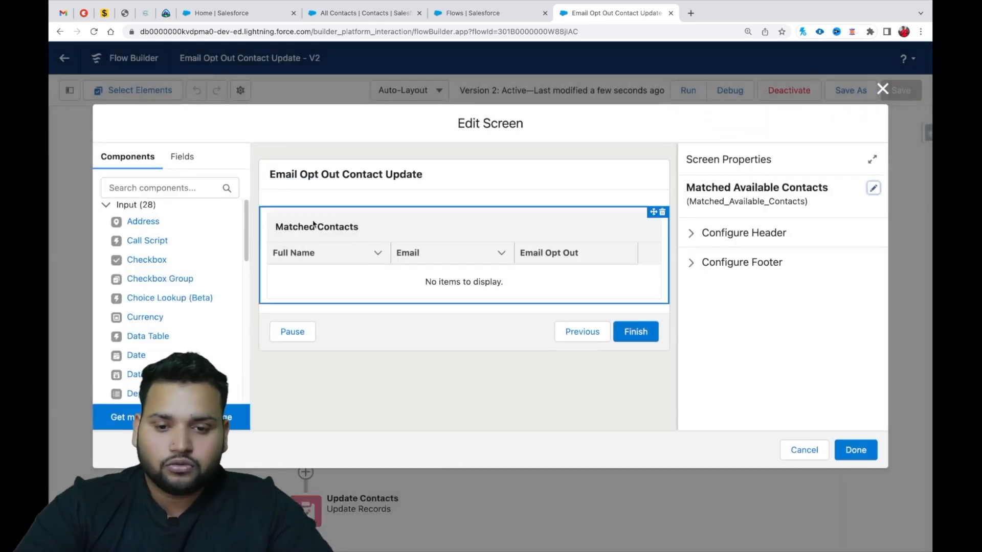
left_click(347, 238)
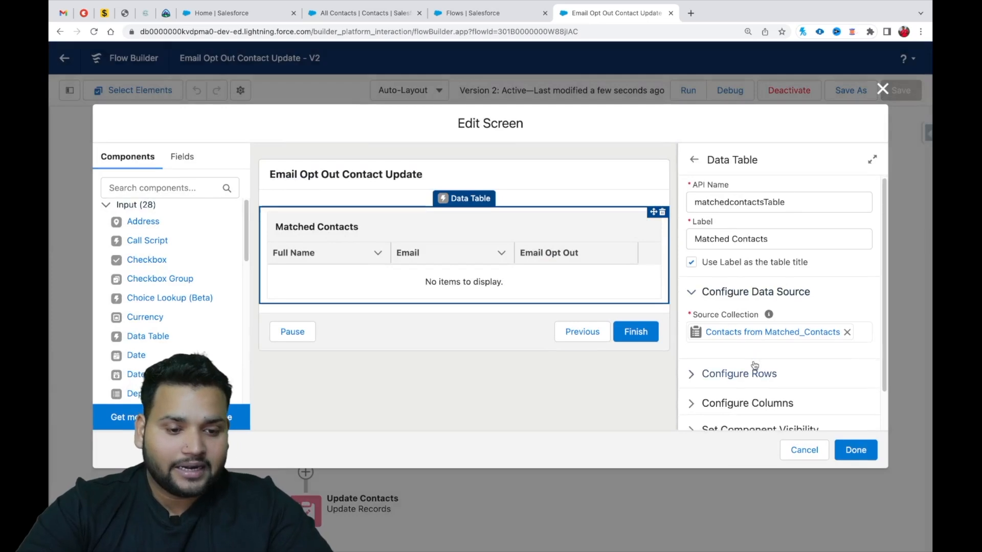
scroll(709, 338, "down", 1)
left_click(688, 340)
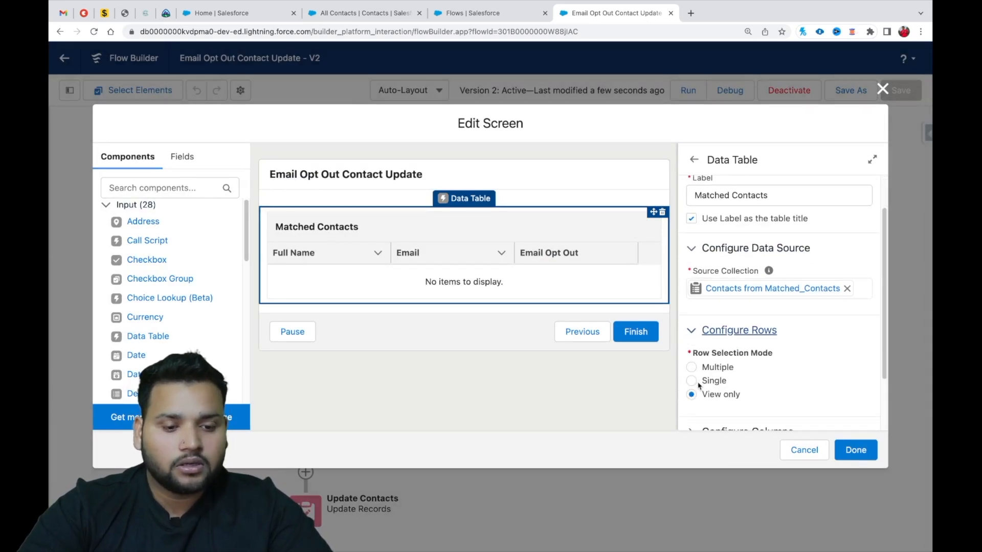
left_click(692, 367)
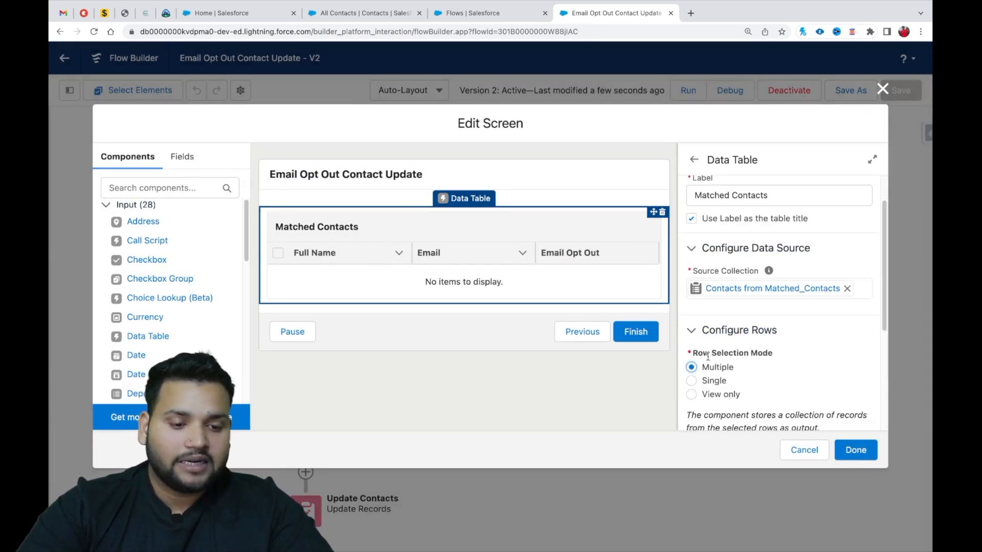
scroll(744, 367, "down", 4)
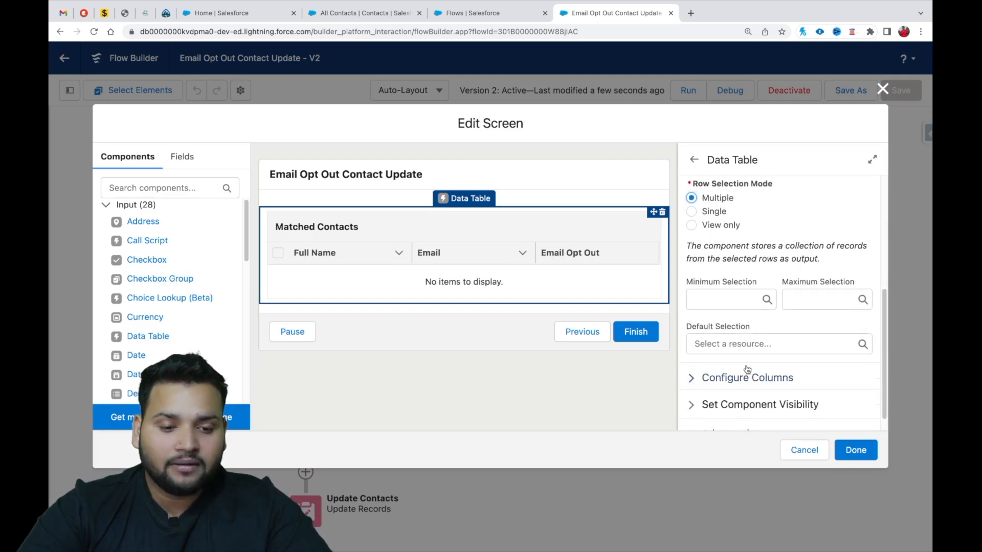
left_click(695, 360)
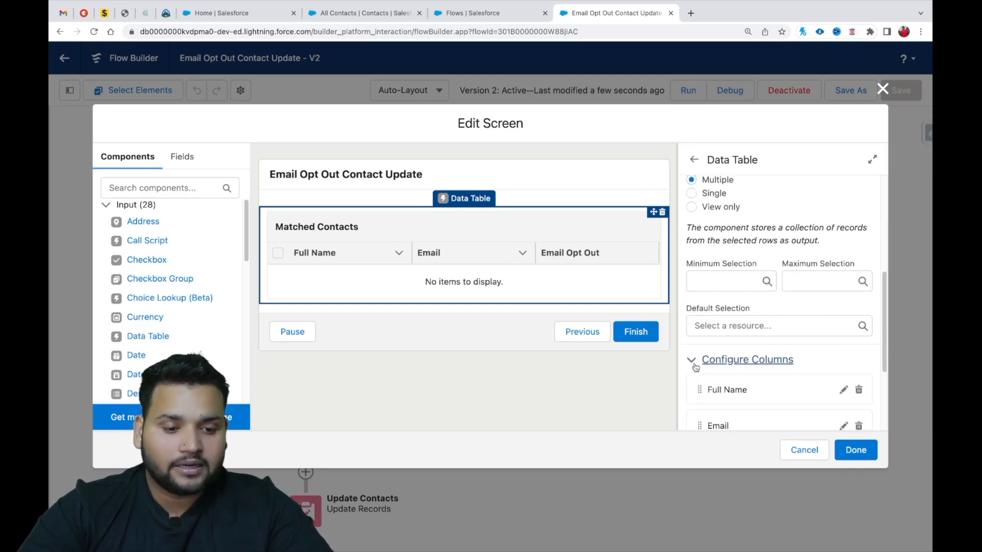
scroll(778, 389, "down", 4)
scroll(798, 420, "up", 4)
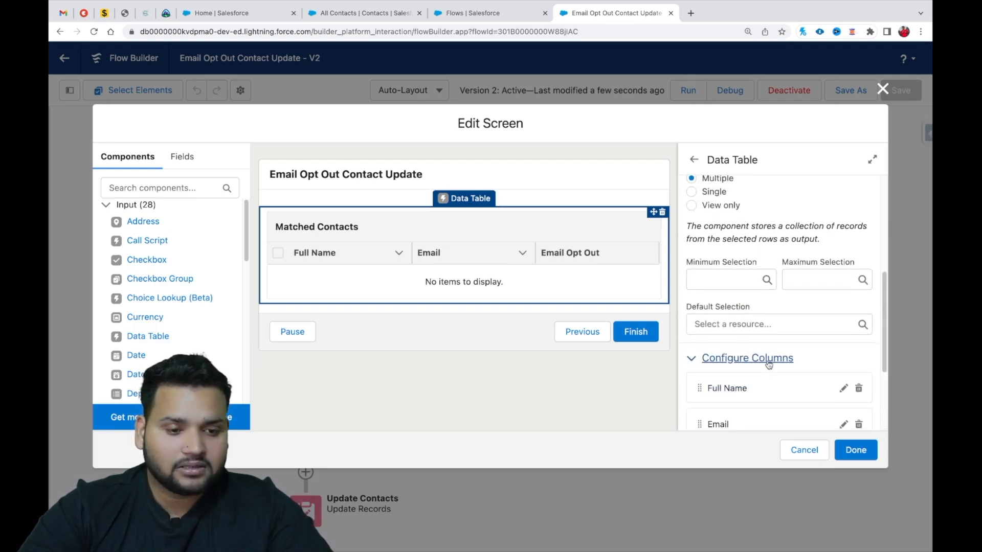
left_click(856, 450)
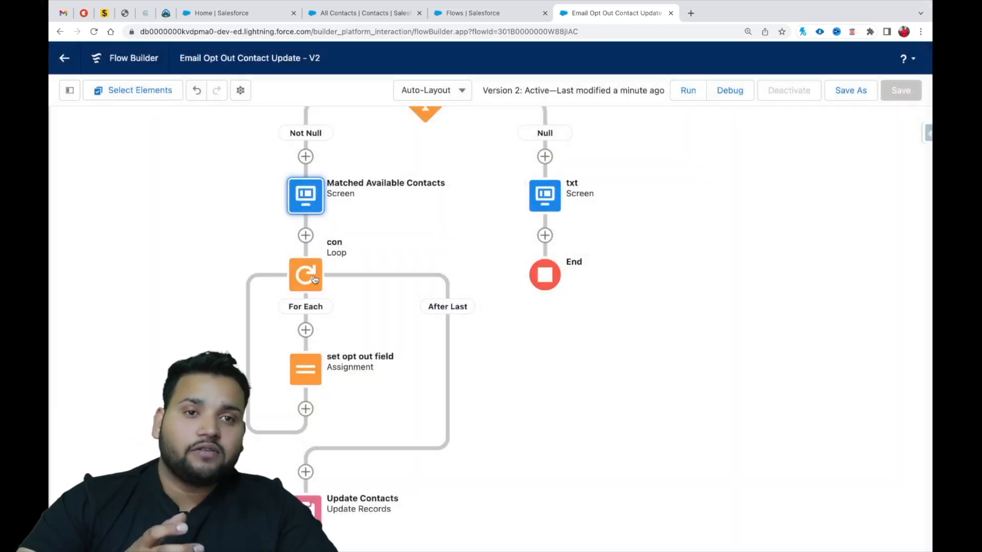
Change the con loop's collection variable to {!matchedcontactsTable.selectedRows}.
left_click(314, 279)
left_click(319, 412)
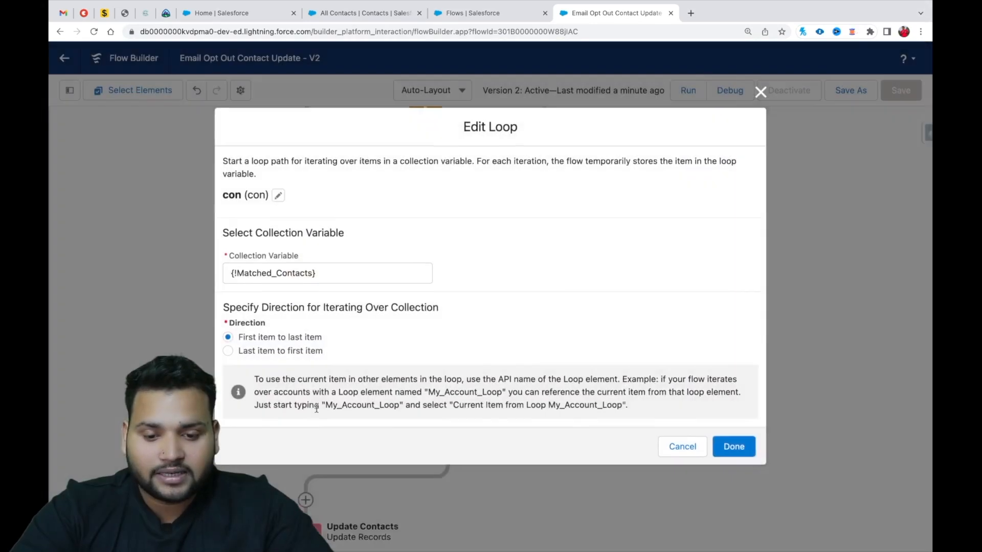
left_click_drag(316, 273, 229, 282)
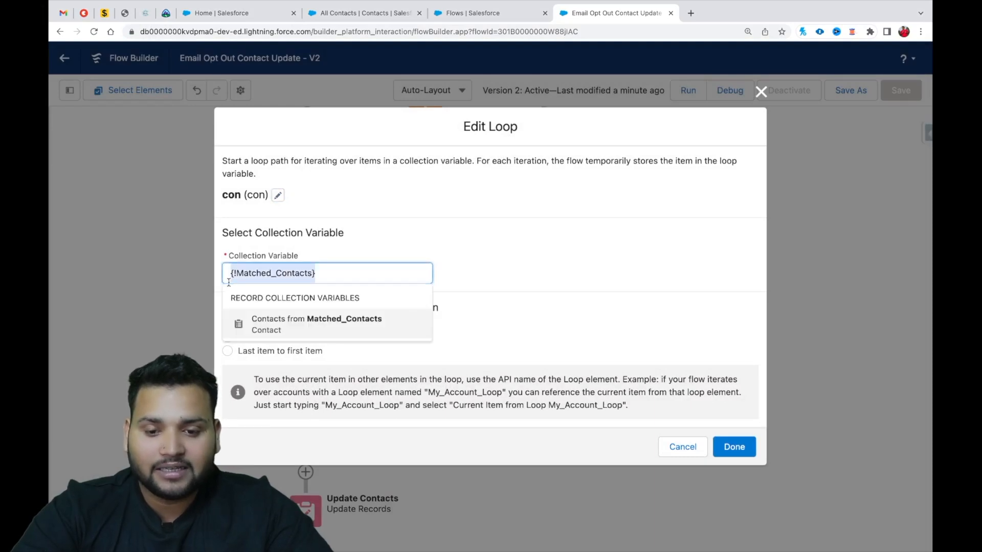
key("BackSpace")
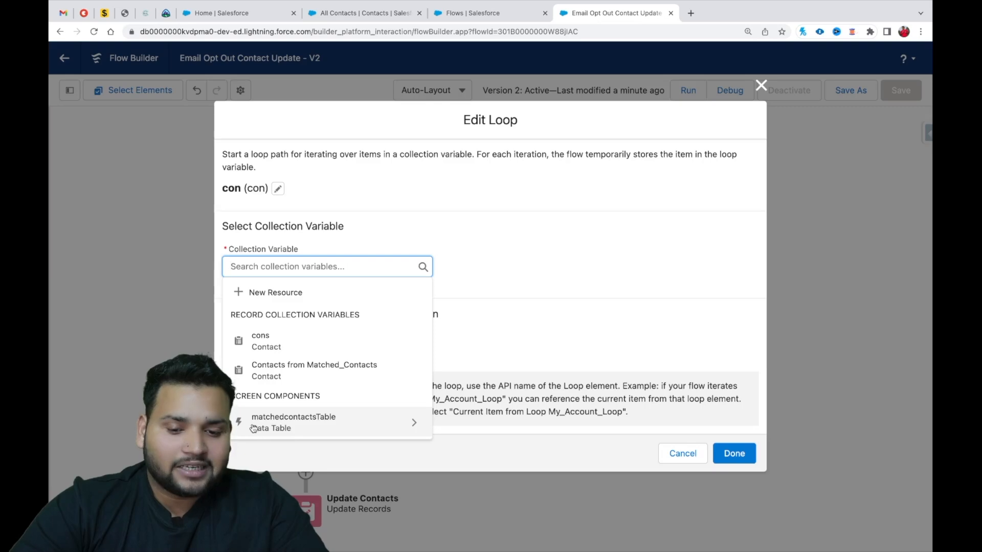
left_click(302, 420)
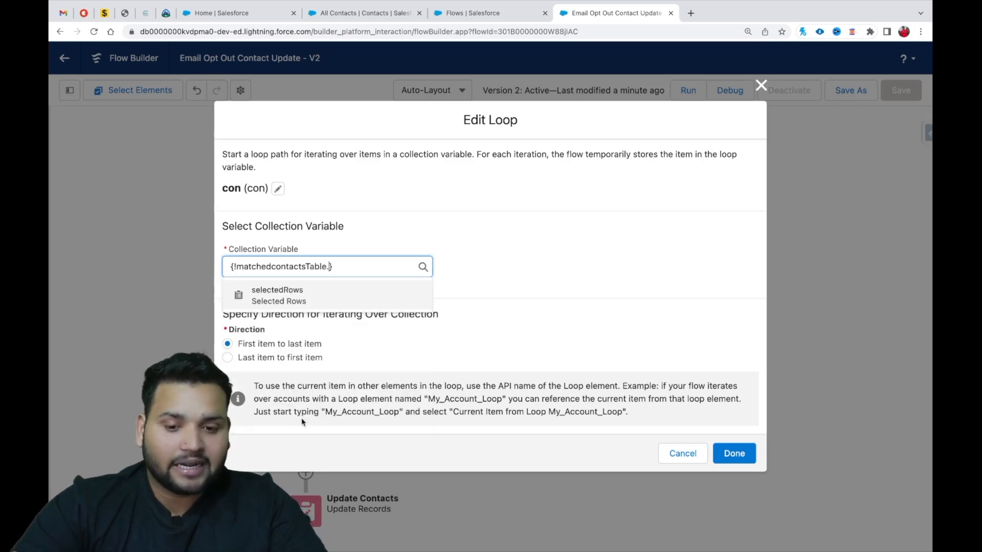
left_click(290, 290)
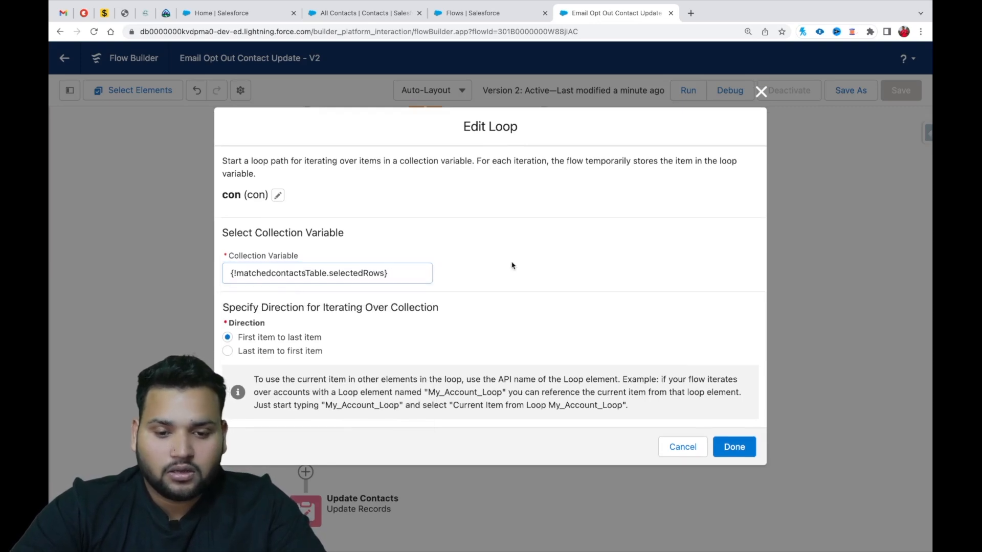
left_click(726, 448)
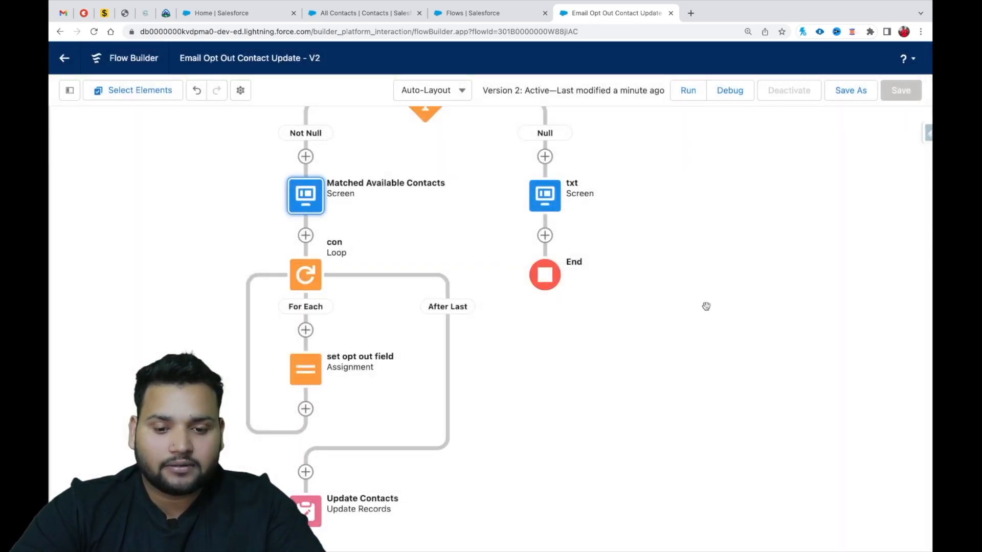
Save the flow with the row selection changes as another new version and activate it.
left_click(851, 93)
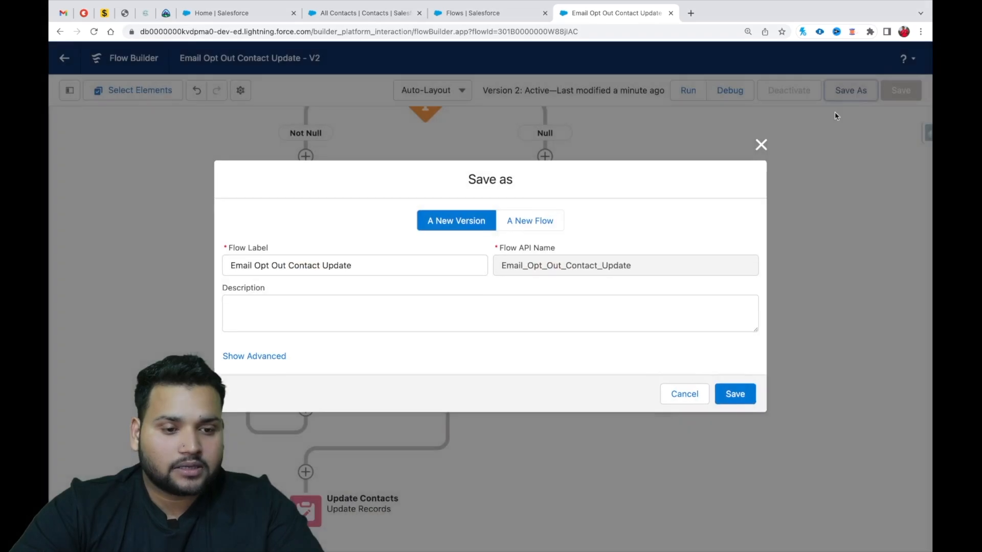
left_click(736, 394)
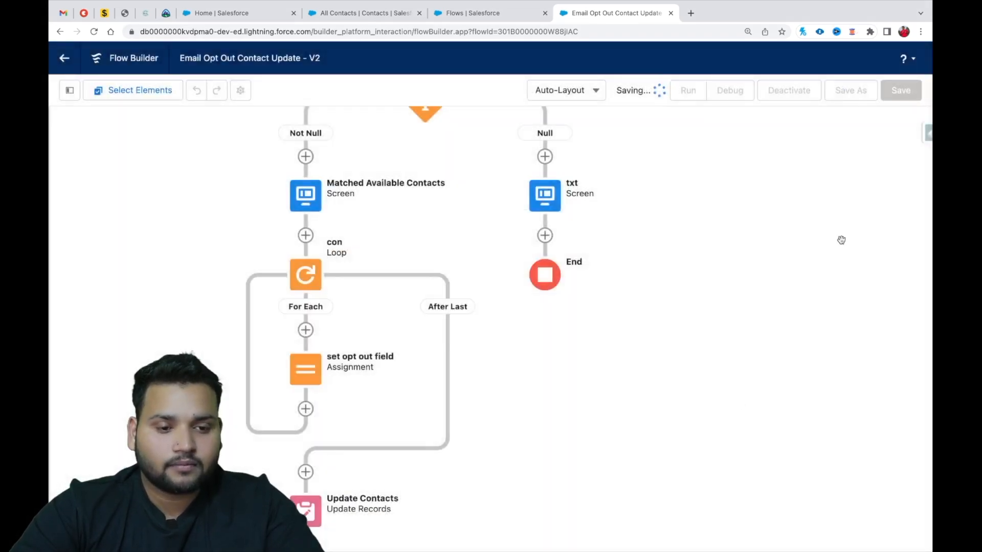
left_click(800, 92)
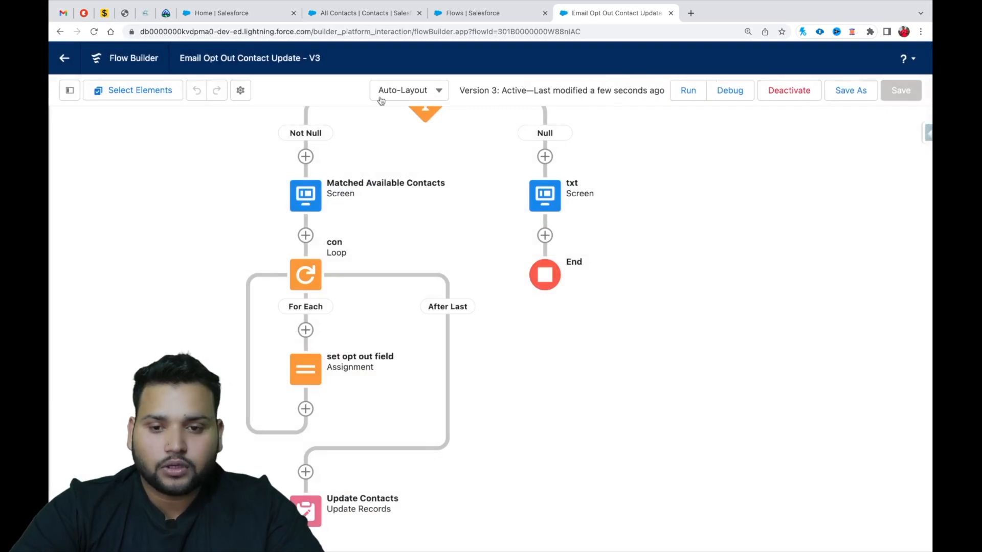
Reload the Home page, look up the contacts matching the copied email address in the opt-out flow, and return to the email entry screen.
left_click(266, 14)
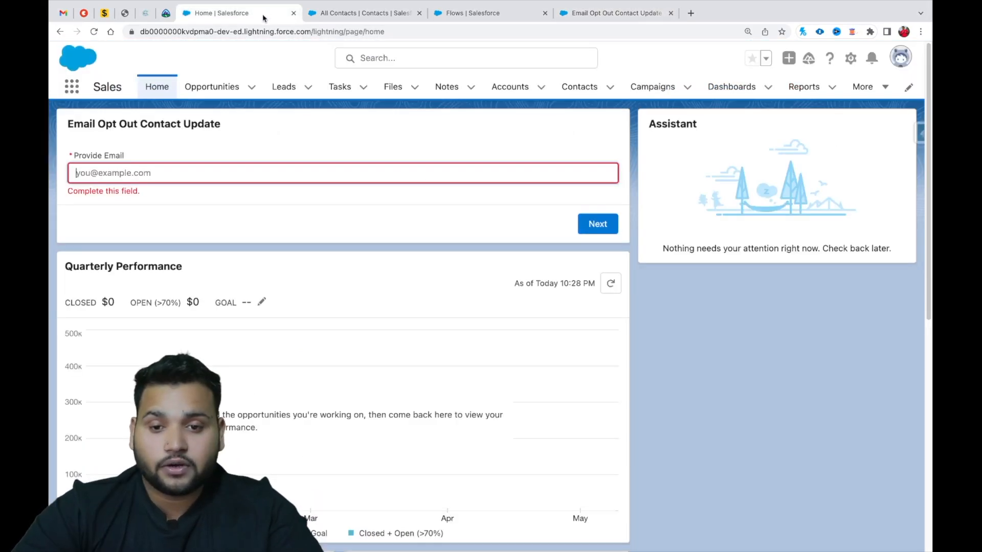
left_click(94, 31)
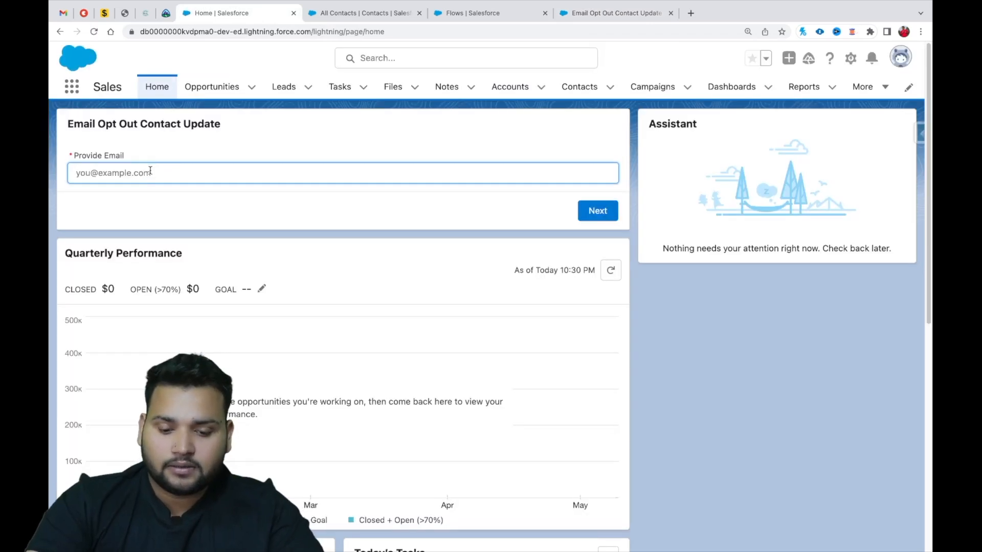
key("ctrl+v")
left_click(595, 211)
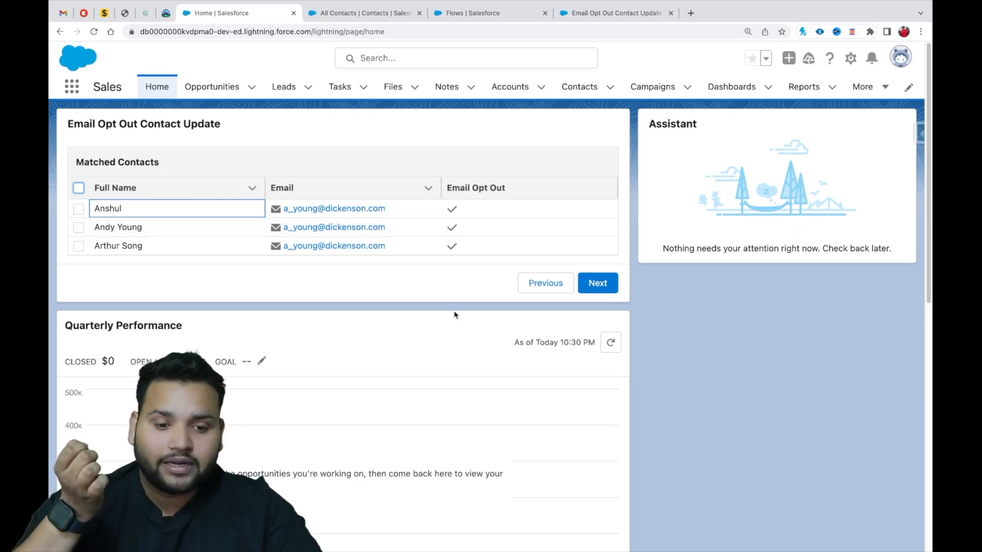
left_click(527, 287)
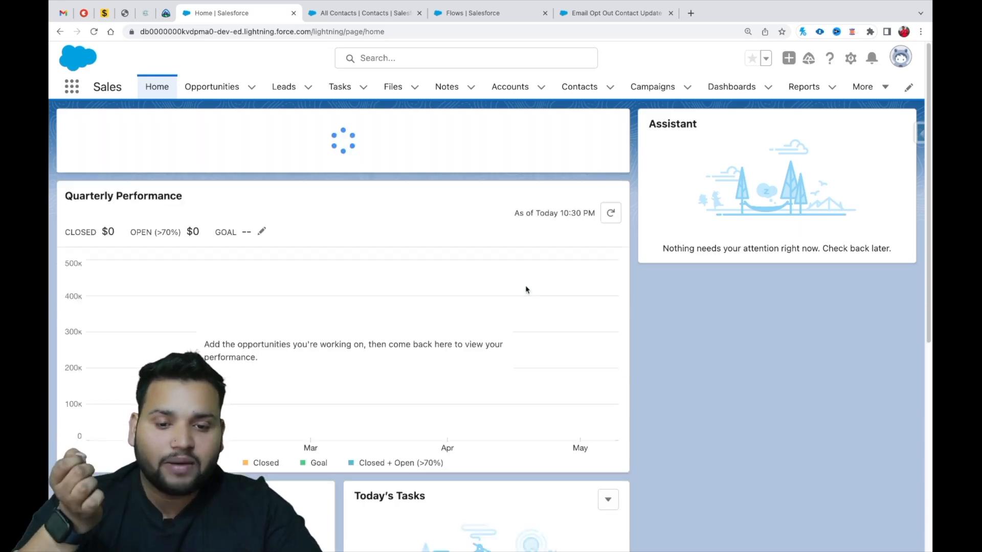
In the All Contacts list, copy the email address of the contact in row 4.
left_click(389, 13)
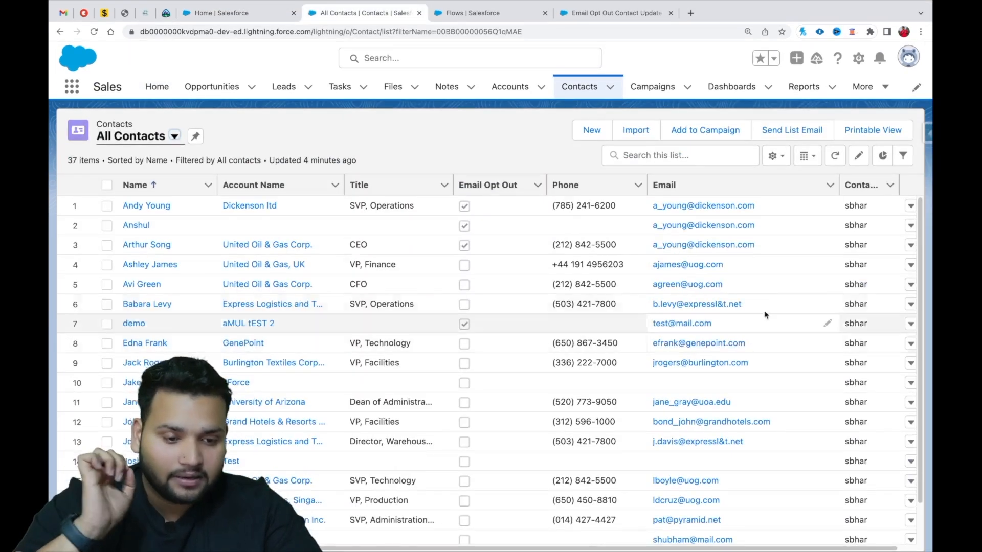
left_click(827, 265)
left_click(634, 275)
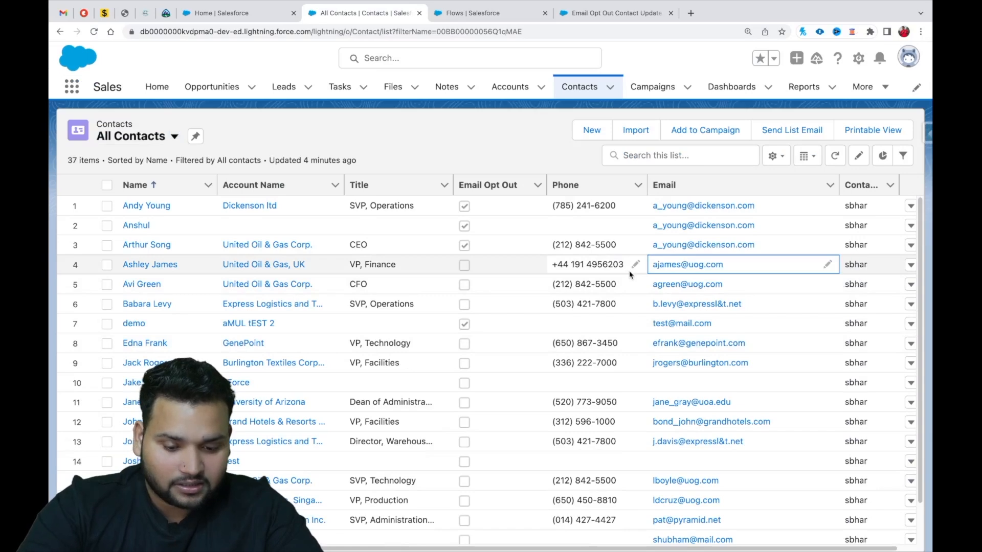
left_click(828, 266)
left_click_drag(735, 270, 659, 275)
key("super+c")
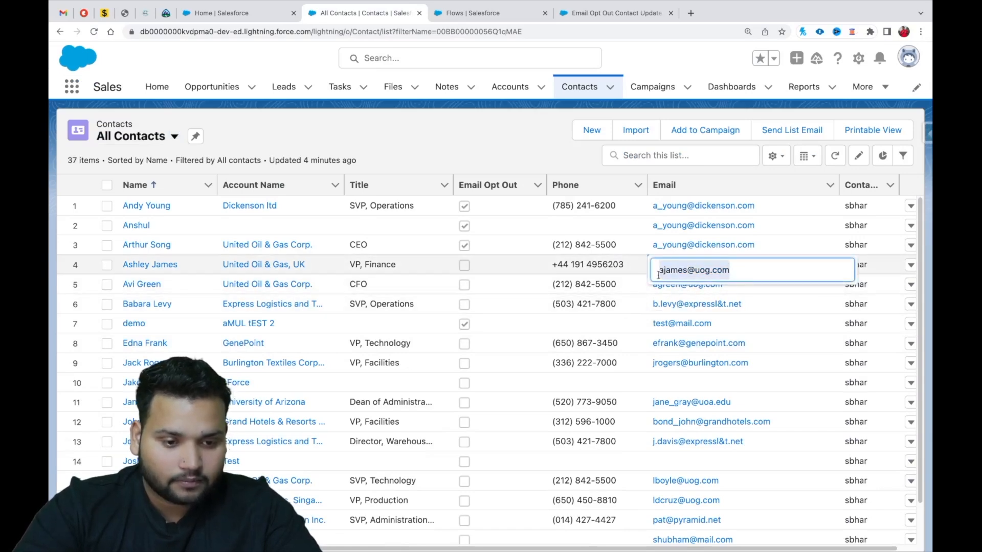
left_click(685, 285)
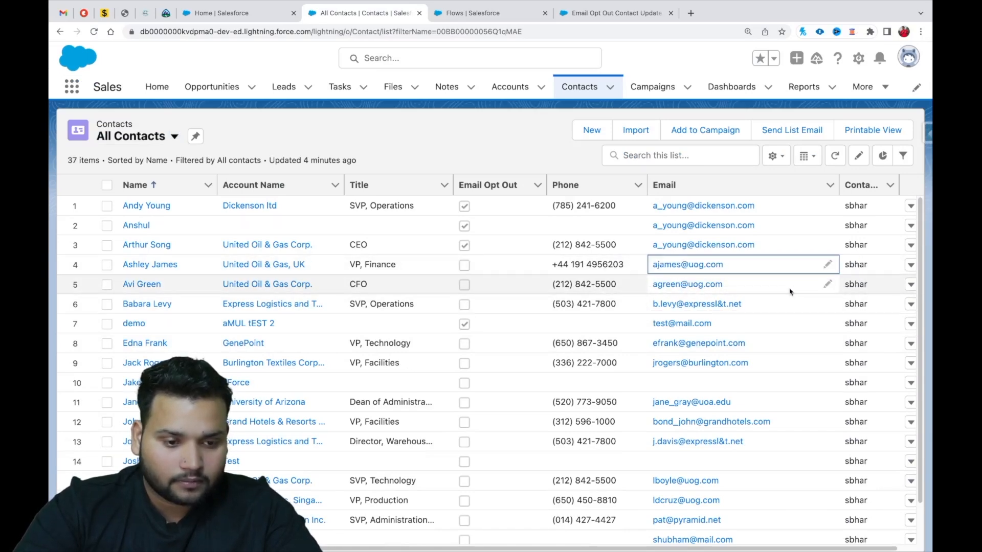
Replace the email addresses of the contacts in rows 5 and 6 with the copied address and save the list changes.
left_click(828, 285)
key("super+a")
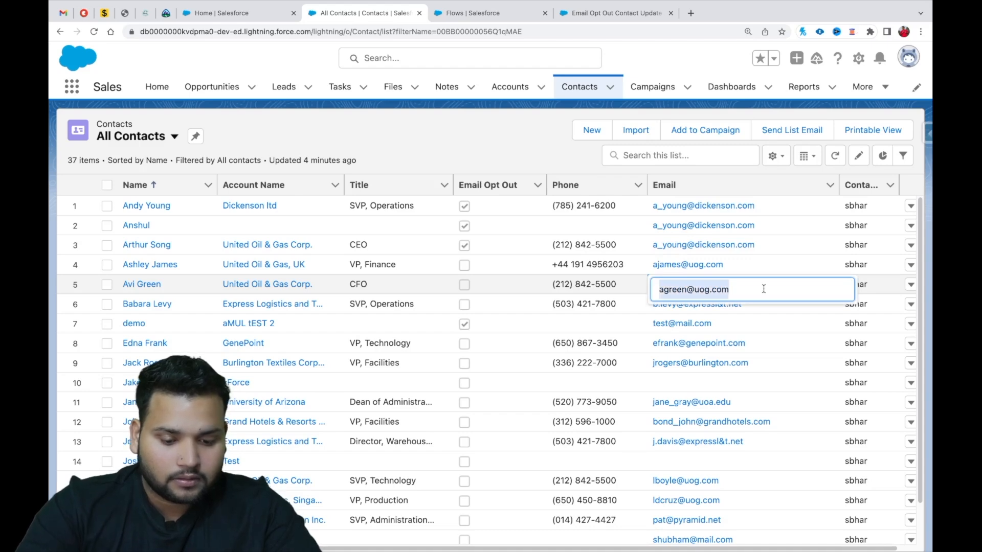
key("super+v")
left_click(799, 309)
left_click(825, 305)
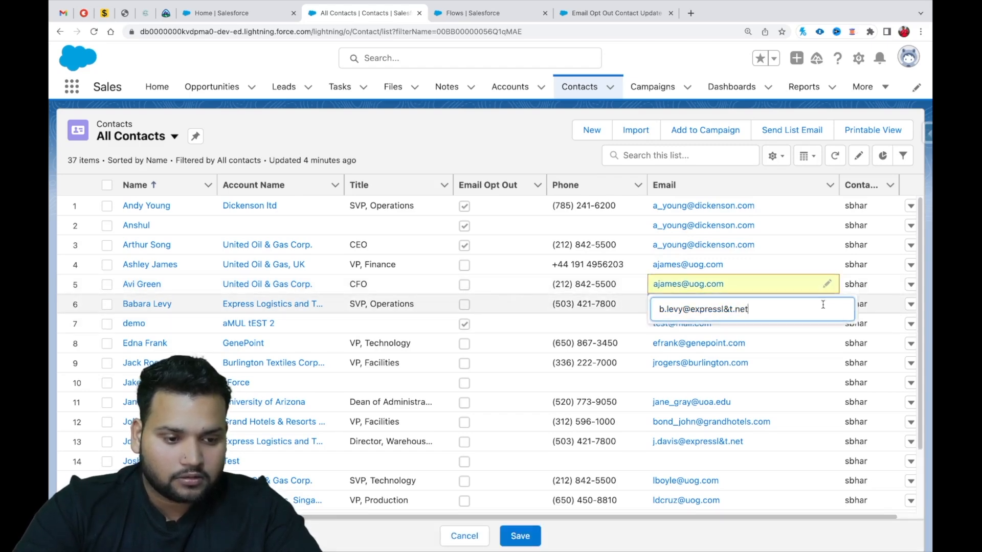
key("super+a")
key("super+v")
left_click(827, 342)
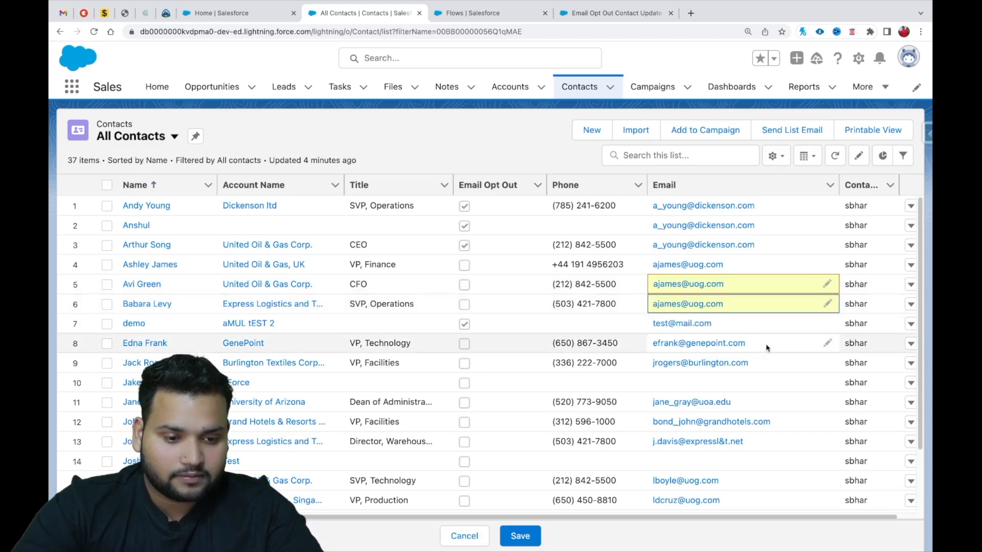
left_click(520, 536)
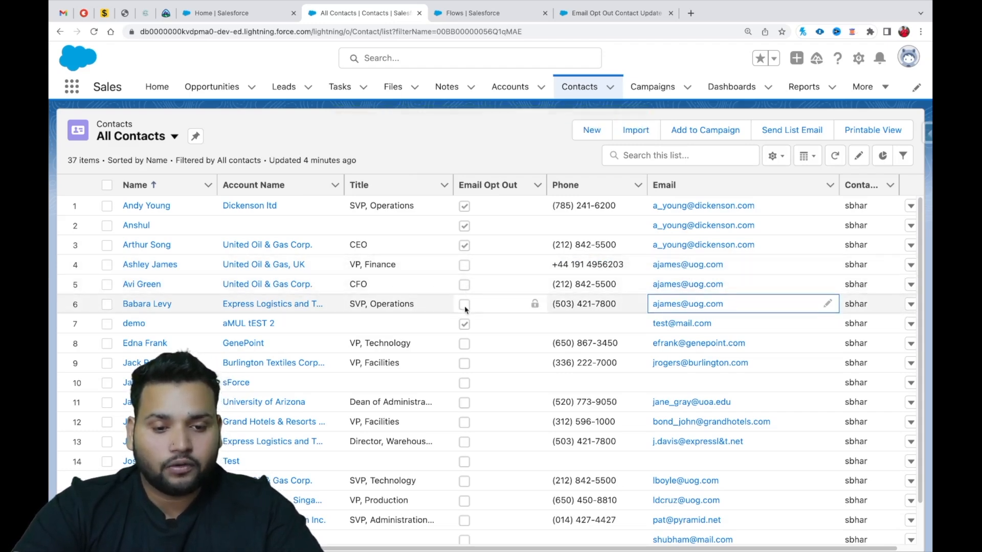
Run the Home page opt-out flow with the copied email, selecting only the second matched contact, and refresh the All Contacts list.
left_click(228, 13)
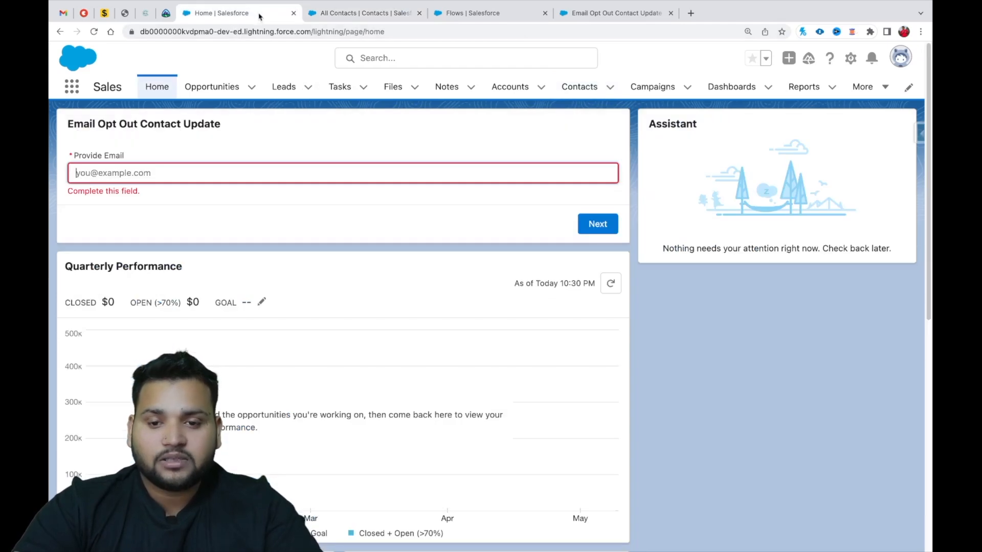
key("super+v")
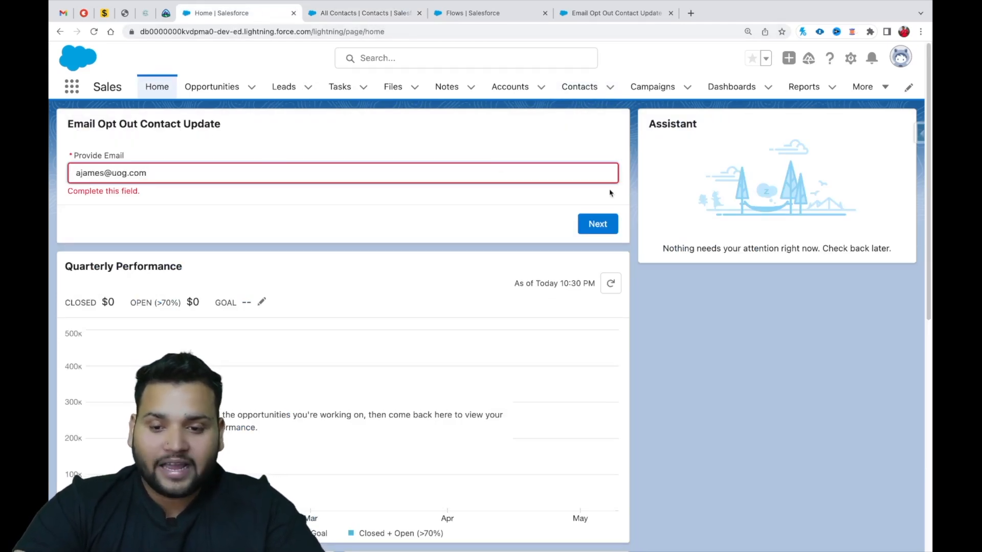
left_click(596, 227)
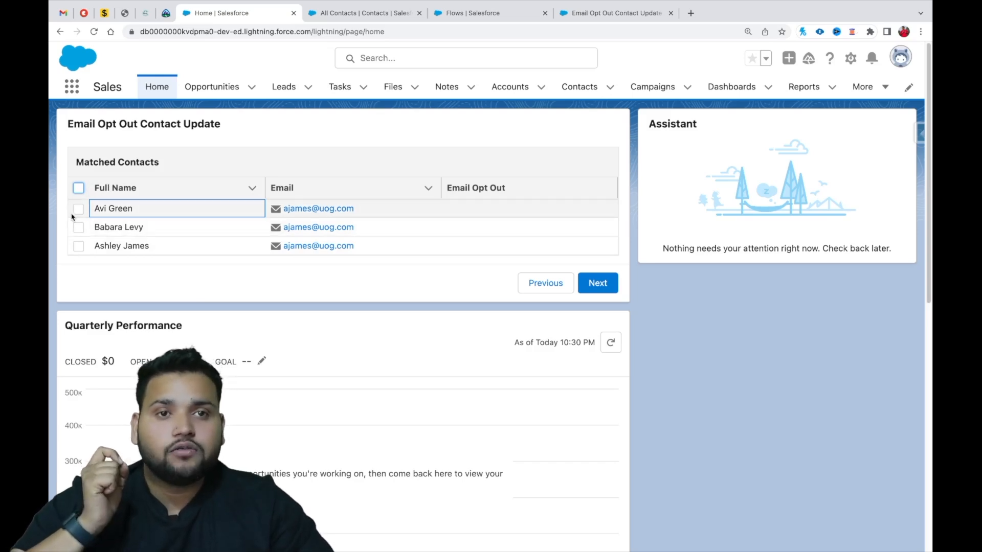
left_click(78, 228)
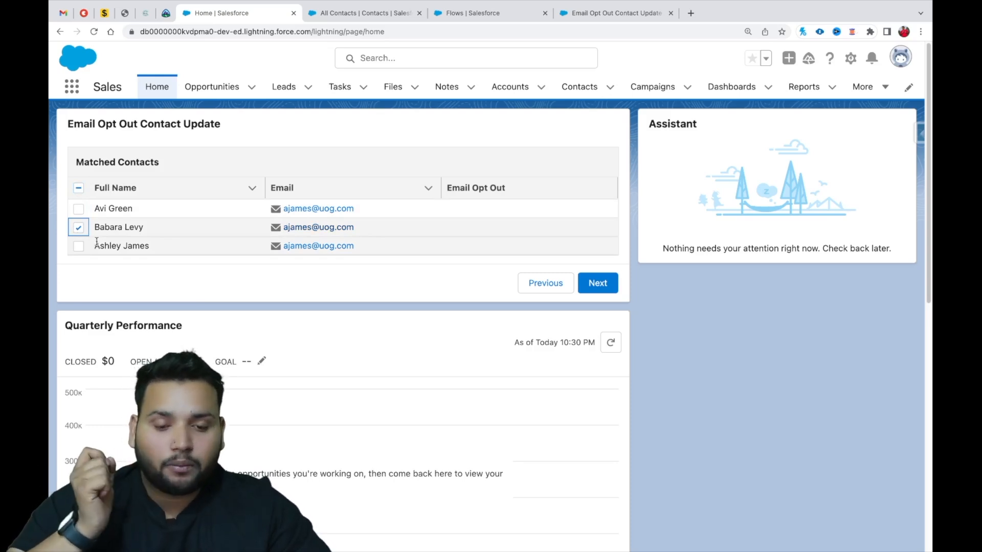
left_click(593, 283)
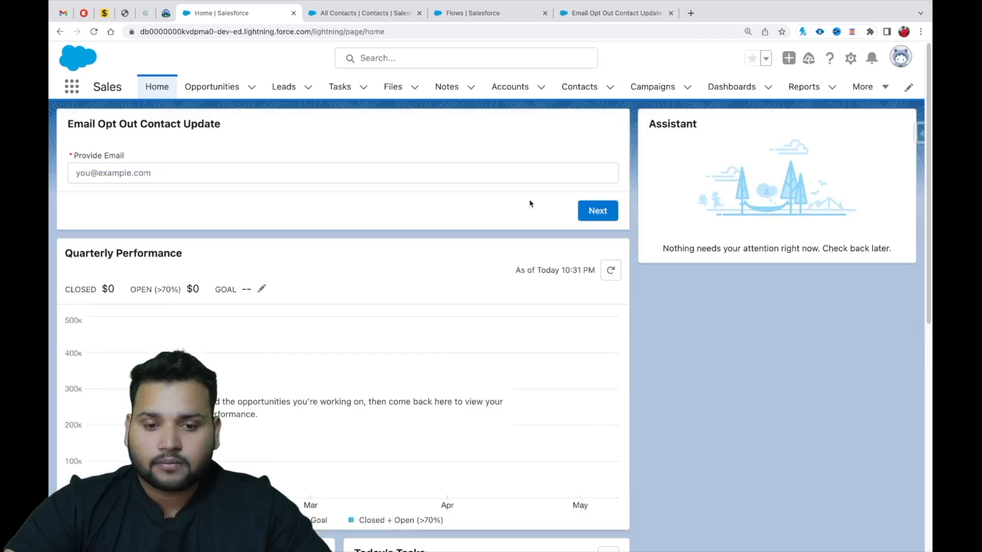
left_click(332, 16)
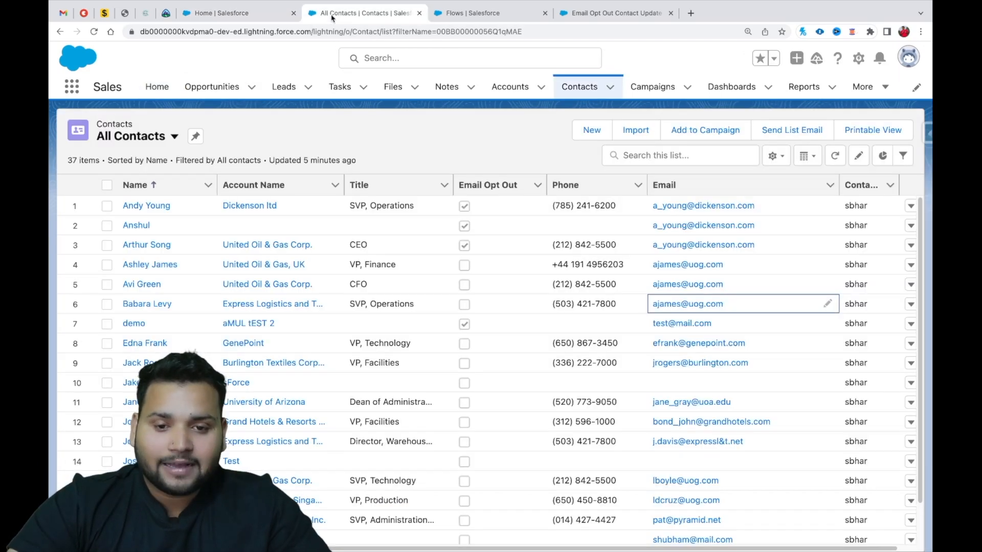
left_click(832, 160)
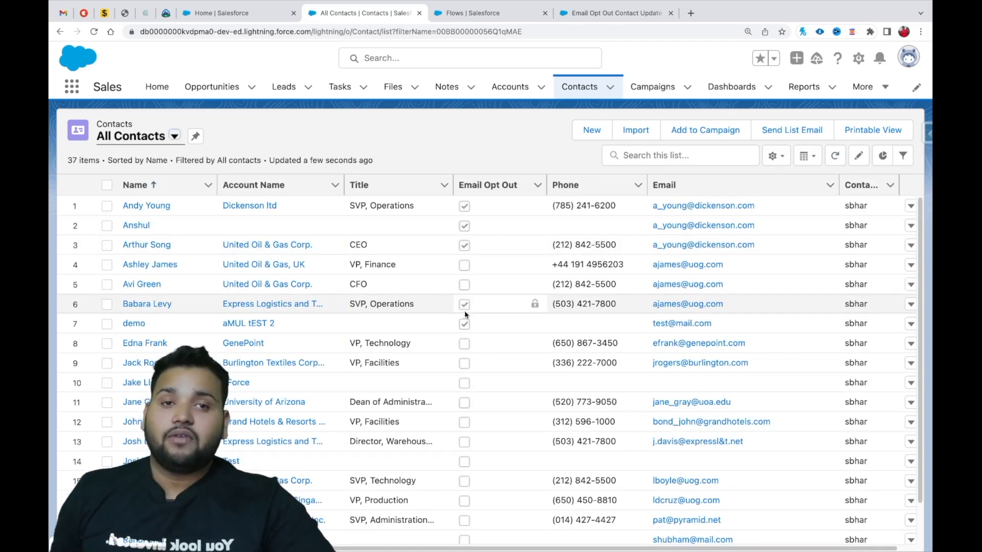
In Flow Builder, review the row configuration of the Matched Available Contacts screen's data table and close it without changes.
left_click(515, 20)
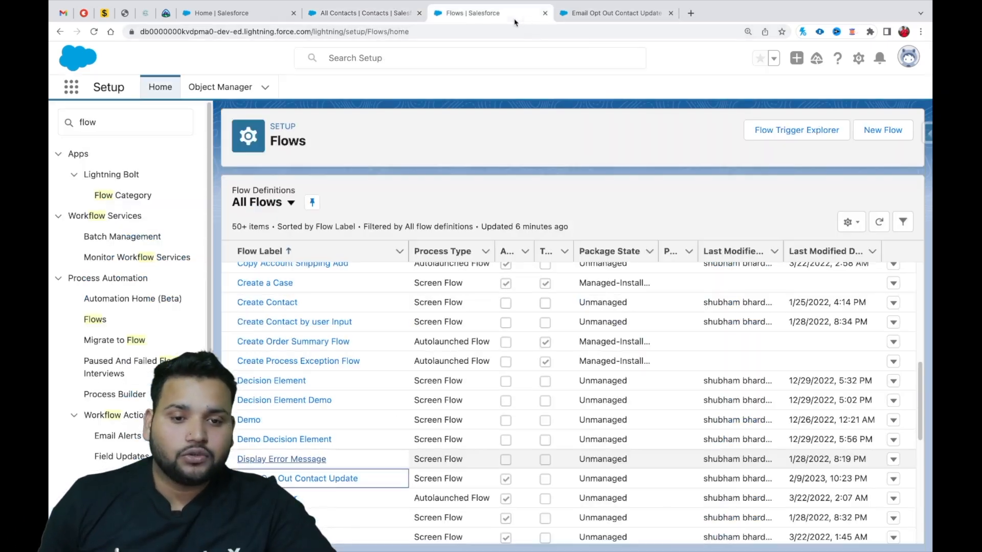
left_click(594, 16)
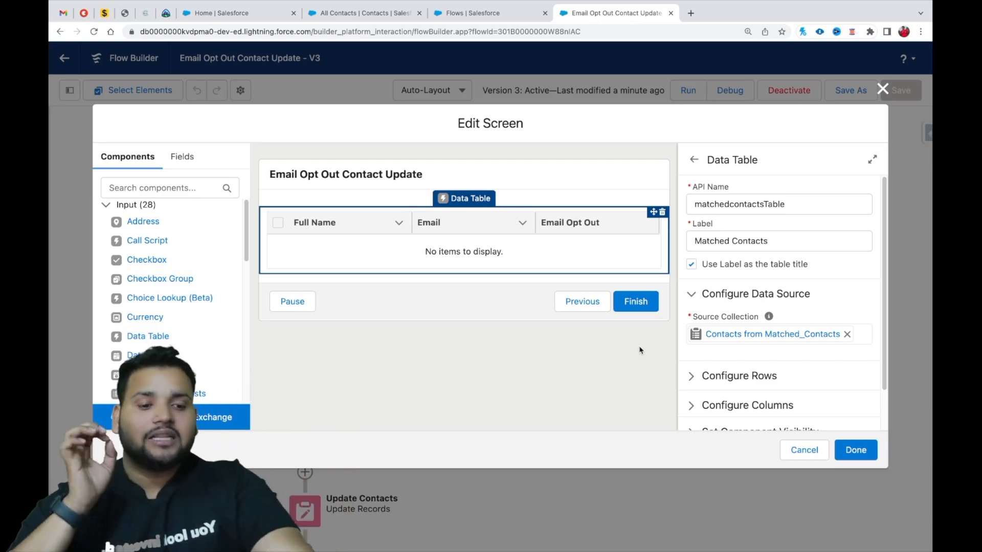
scroll(707, 395, "down", 2)
left_click(739, 330)
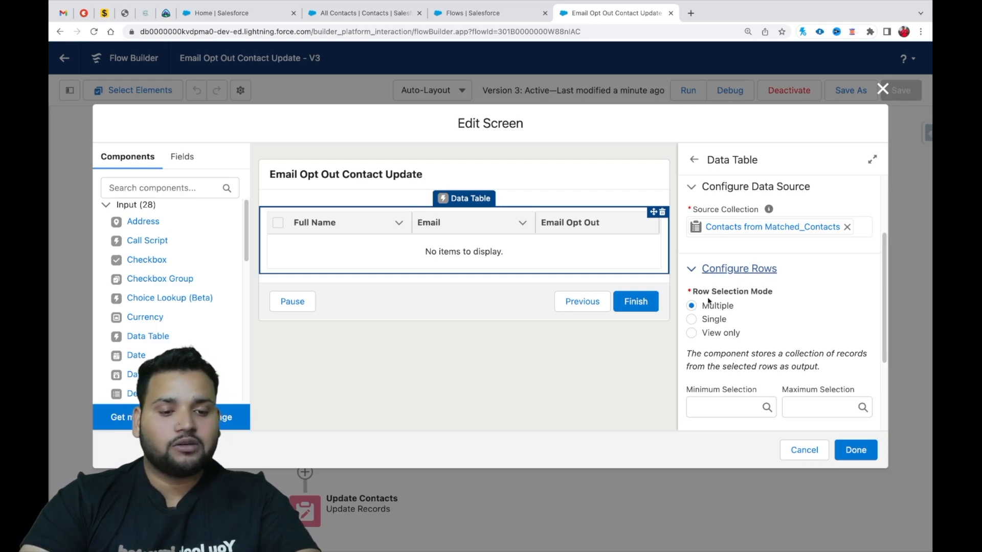
left_click(883, 89)
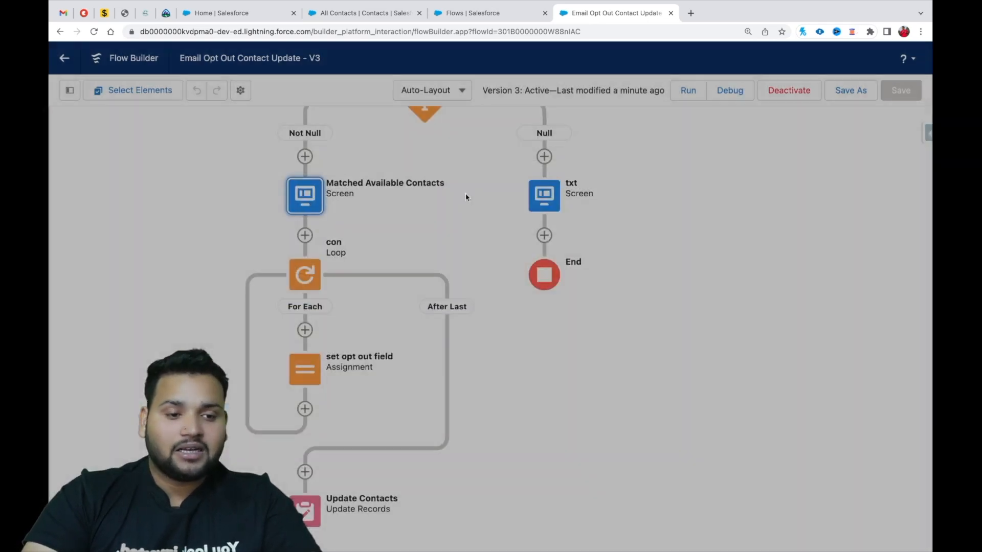
Review the con loop's collection variable, close the loop without changes, and look over the whole flow.
left_click(306, 274)
left_click(305, 403)
left_click_drag(408, 273, 208, 283)
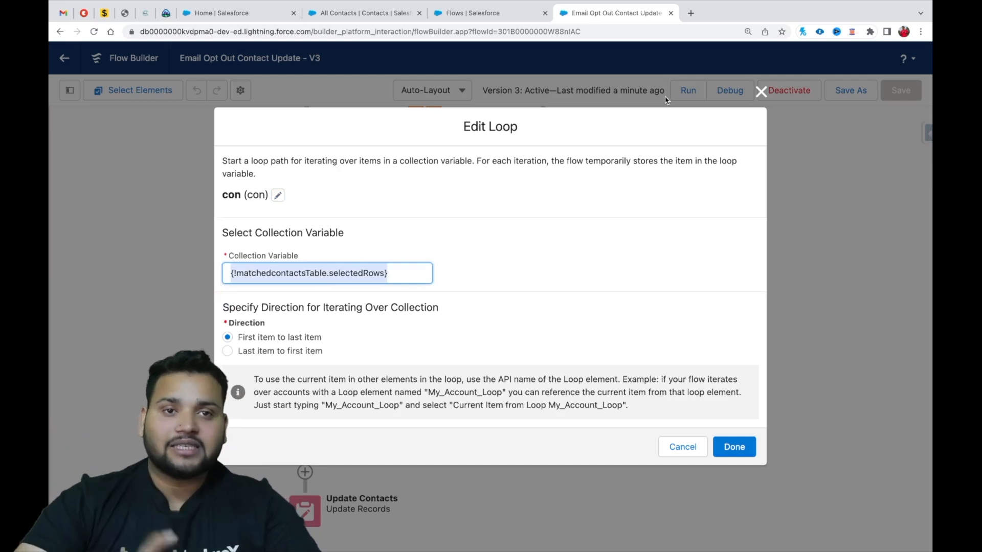
left_click(761, 91)
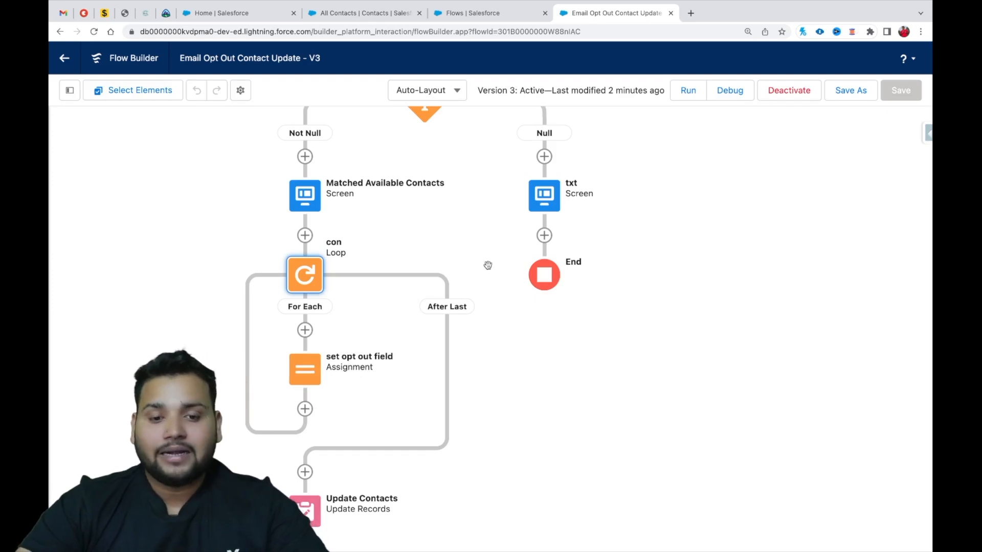
scroll(487, 266, "down", 3)
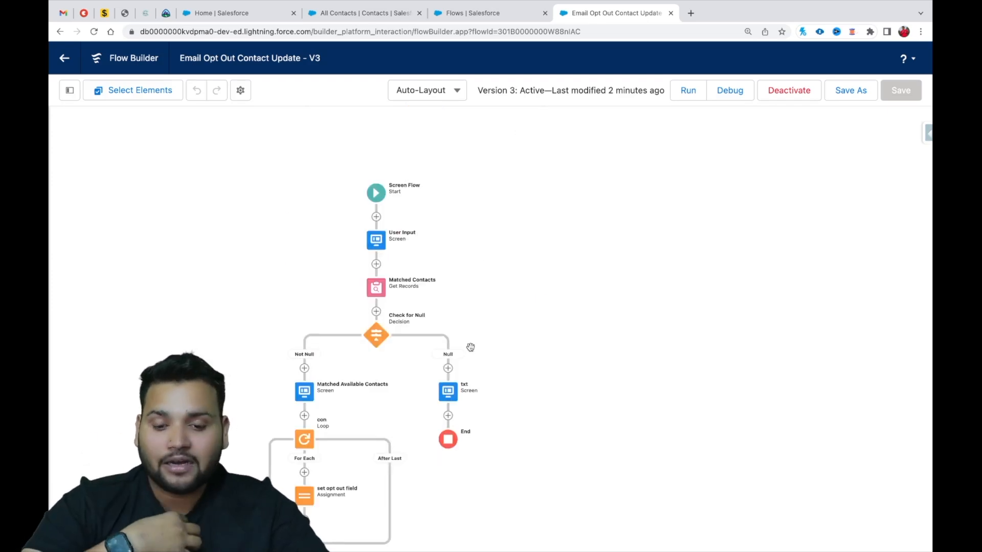
left_click_drag(563, 326, 539, 230)
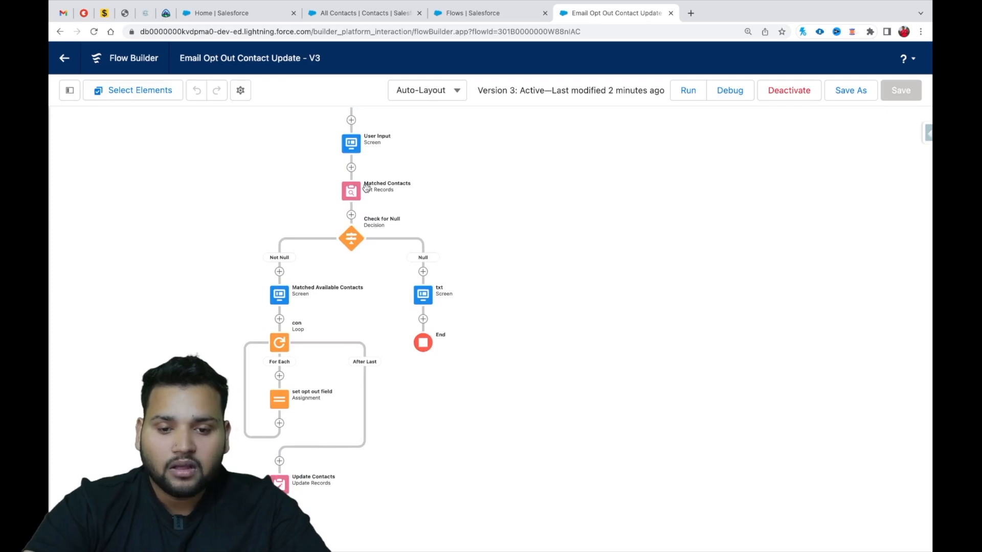